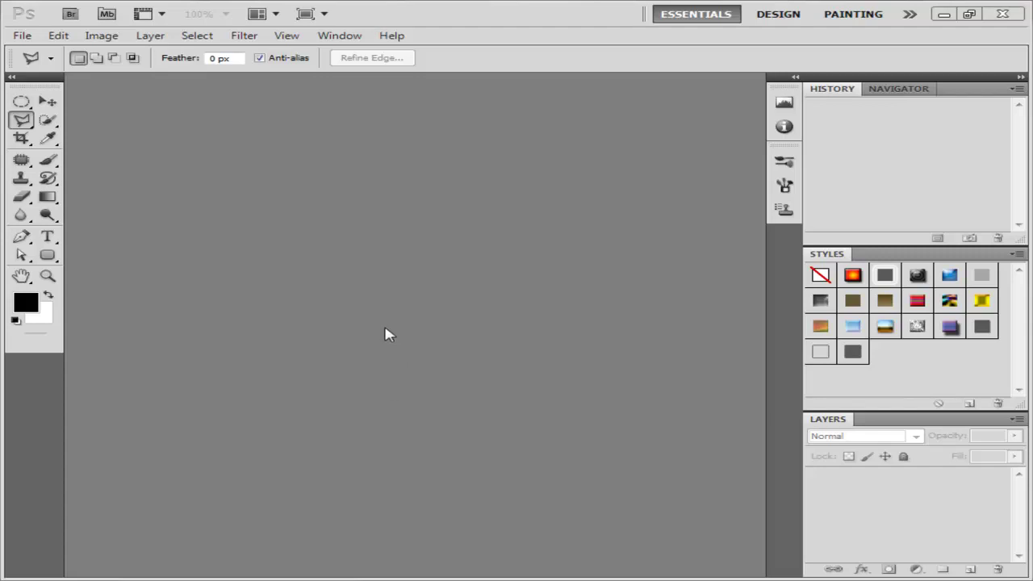
# Create a new 512×512 px white document at 300 ppi
pyautogui.click(22, 36)
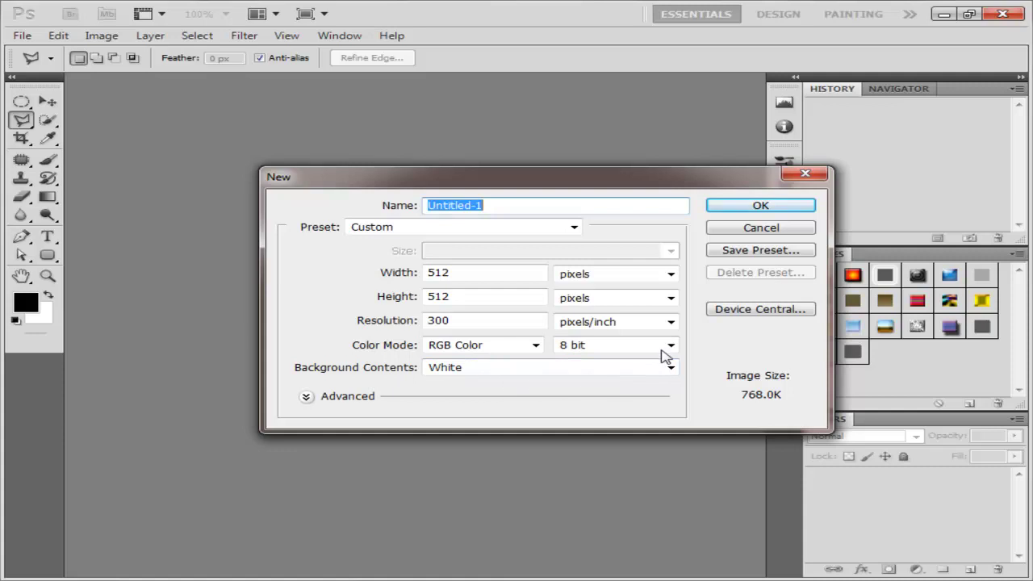
pyautogui.click(726, 207)
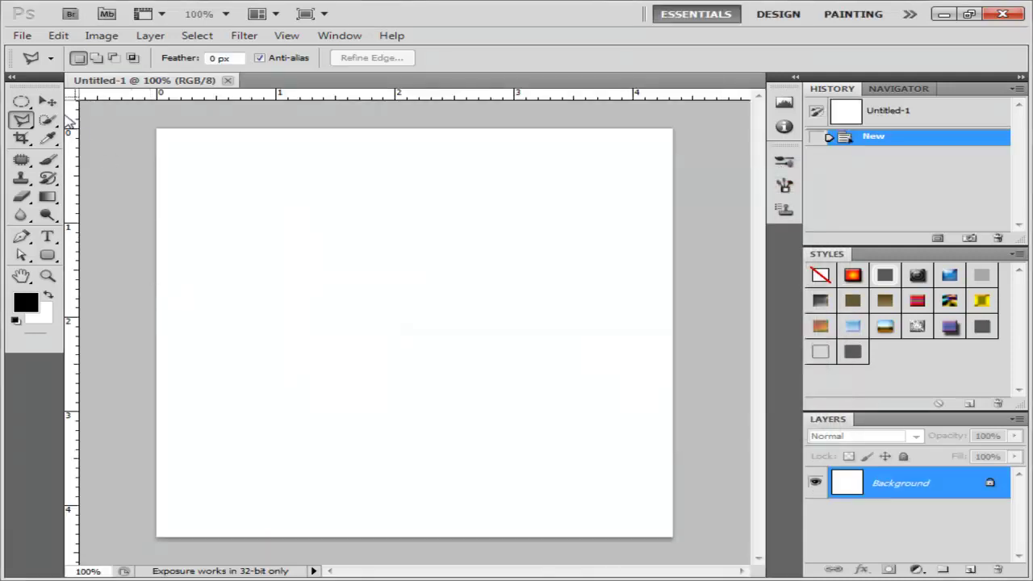
pyautogui.press('v')
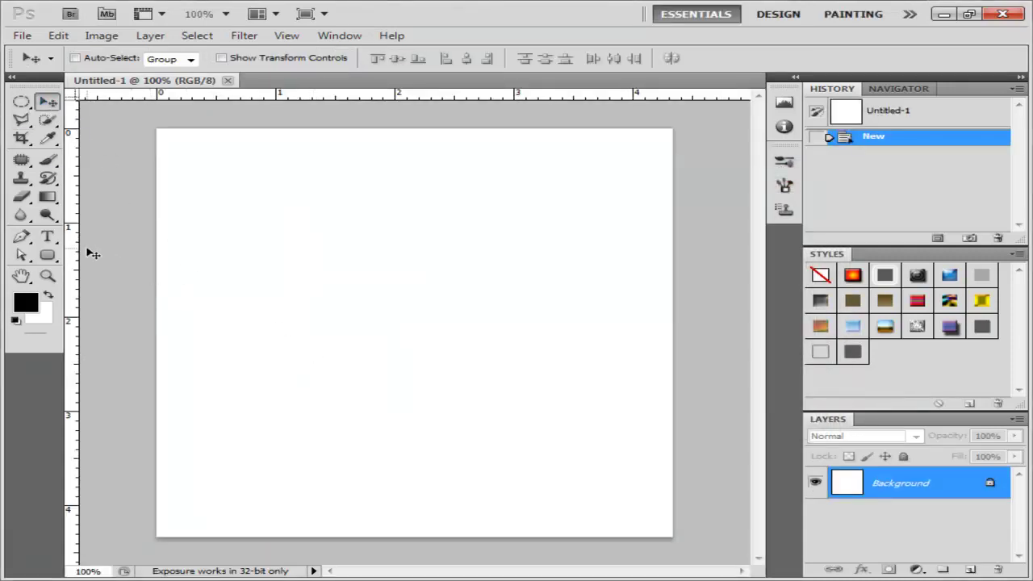
# Place a vertical and a horizontal guide crossing at the canvas centre
pyautogui.moveTo(82, 323); pyautogui.dragTo(418, 318)
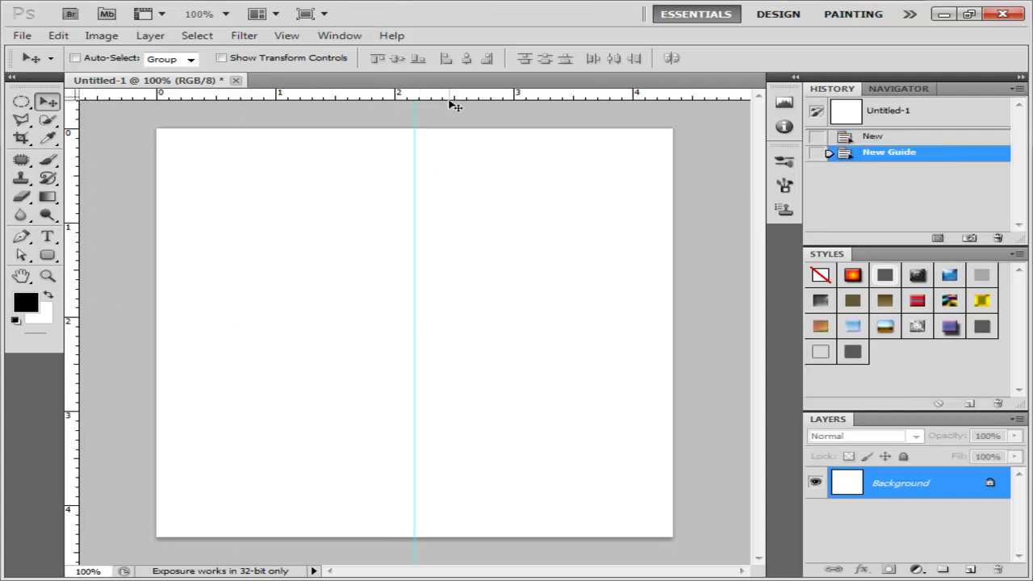
pyautogui.click(449, 127)
pyautogui.click(482, 235)
pyautogui.moveTo(454, 104); pyautogui.dragTo(463, 337)
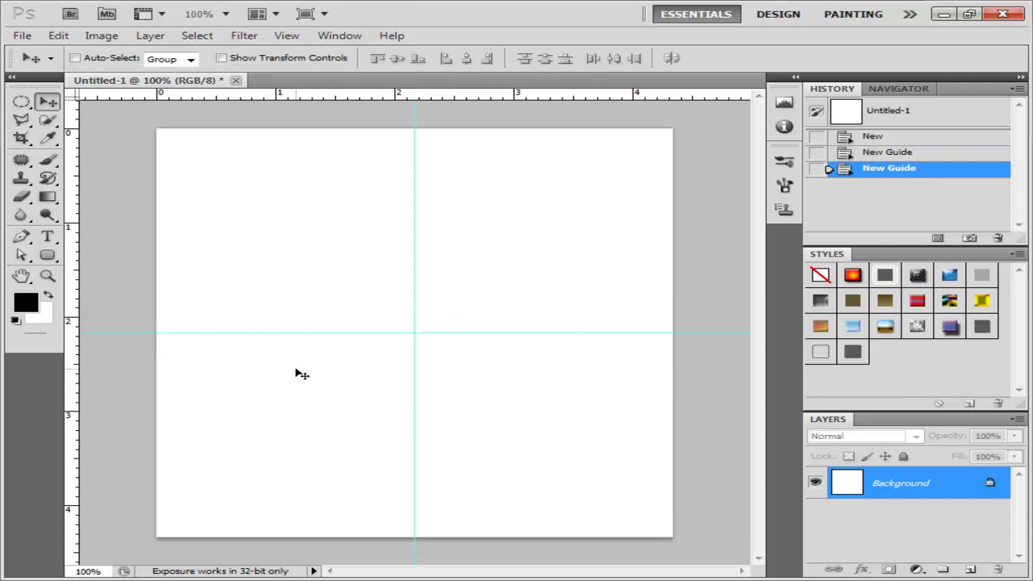
pyautogui.click(48, 254)
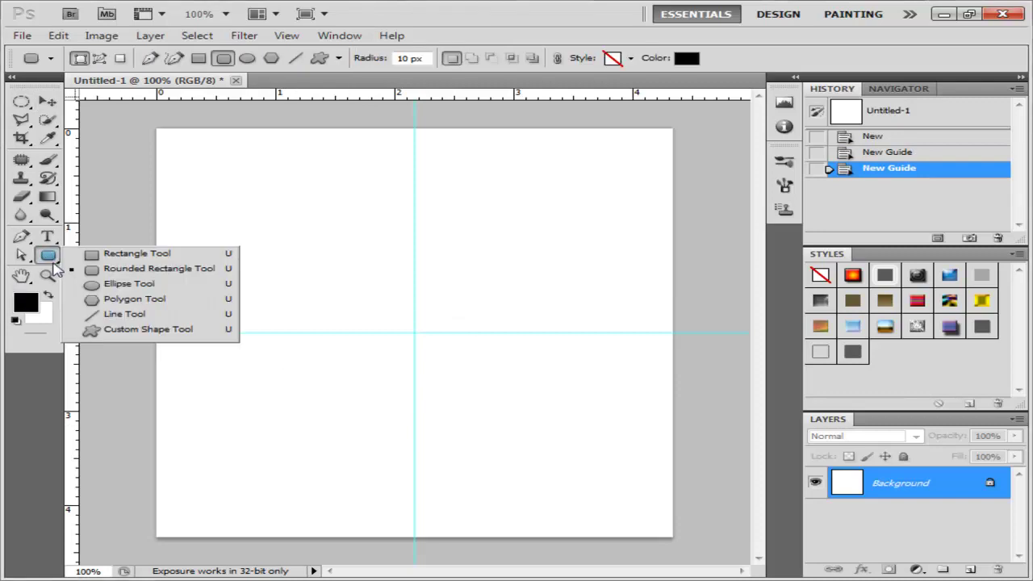
# On a new layer, draw a wide black rounded rectangle (10 px radius) centred on the guide crossing
pyautogui.click(102, 273)
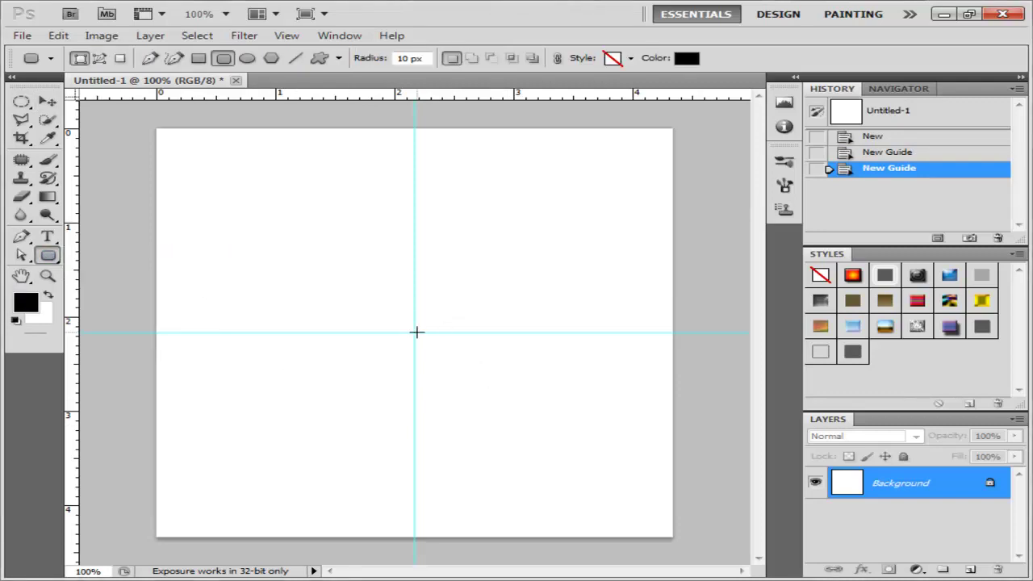
pyautogui.click(970, 570)
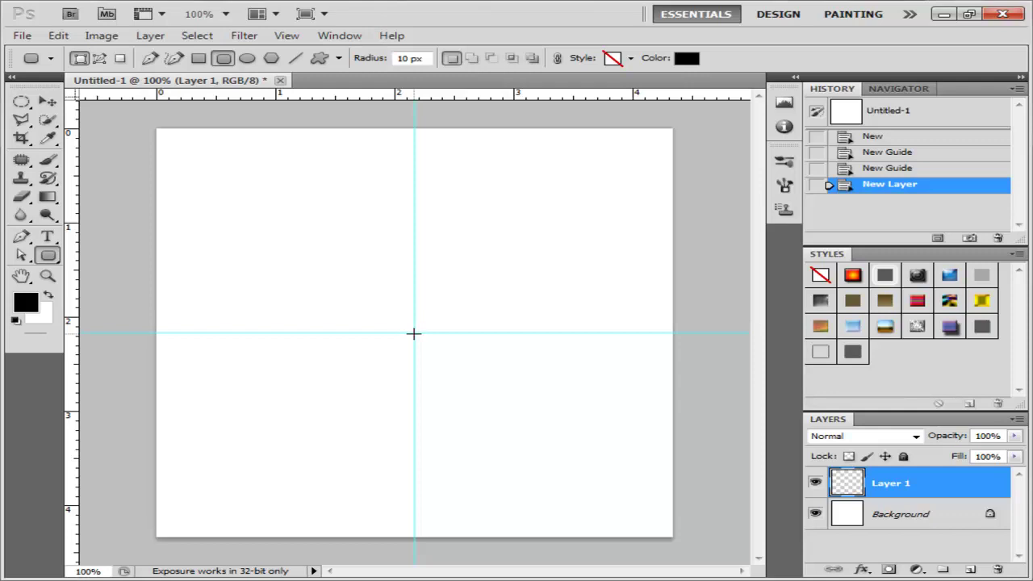
pyautogui.moveTo(413, 333); pyautogui.dragTo(463, 377)
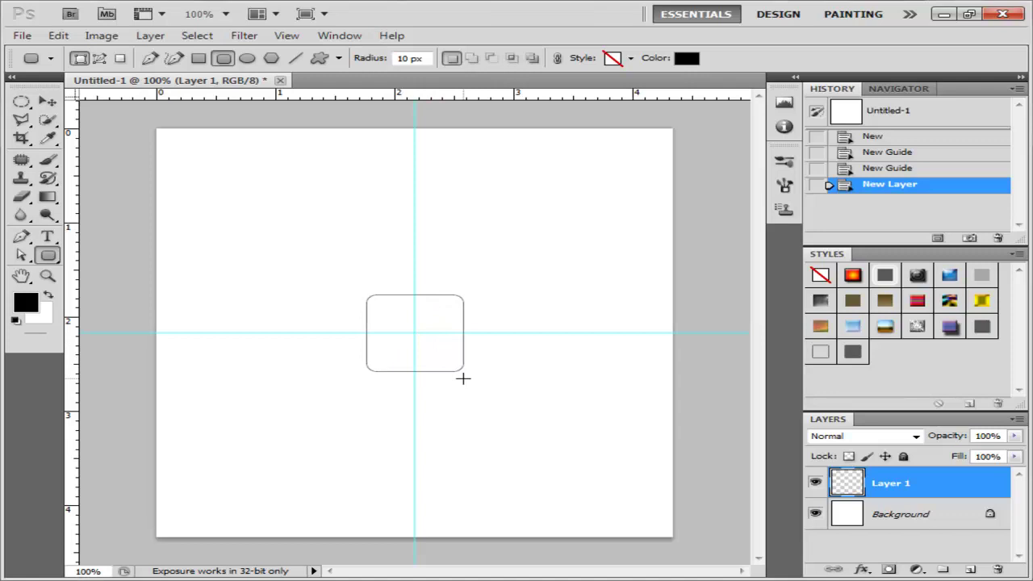
pyautogui.moveTo(463, 377)
pyautogui.mouseDown()
pyautogui.moveTo(547, 382)
pyautogui.moveTo(567, 394)
pyautogui.moveTo(565, 410)
pyautogui.moveTo(599, 415)
pyautogui.moveTo(588, 418)
pyautogui.mouseUp()
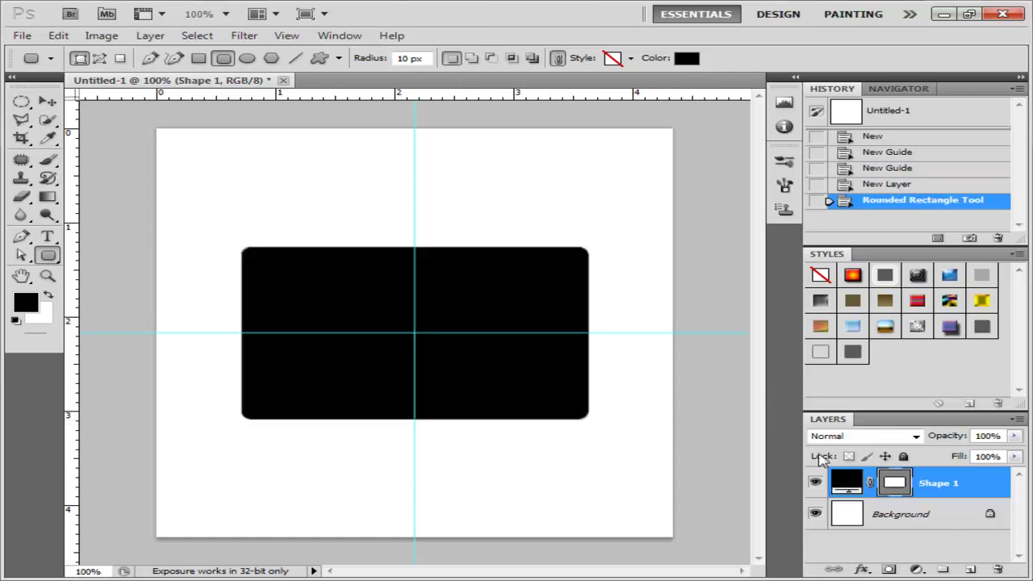
# Recolour the rounded rectangle's fill to light grey #8e8e8e
pyautogui.doubleClick(845, 482)
pyautogui.moveTo(576, 390); pyautogui.dragTo(535, 378)
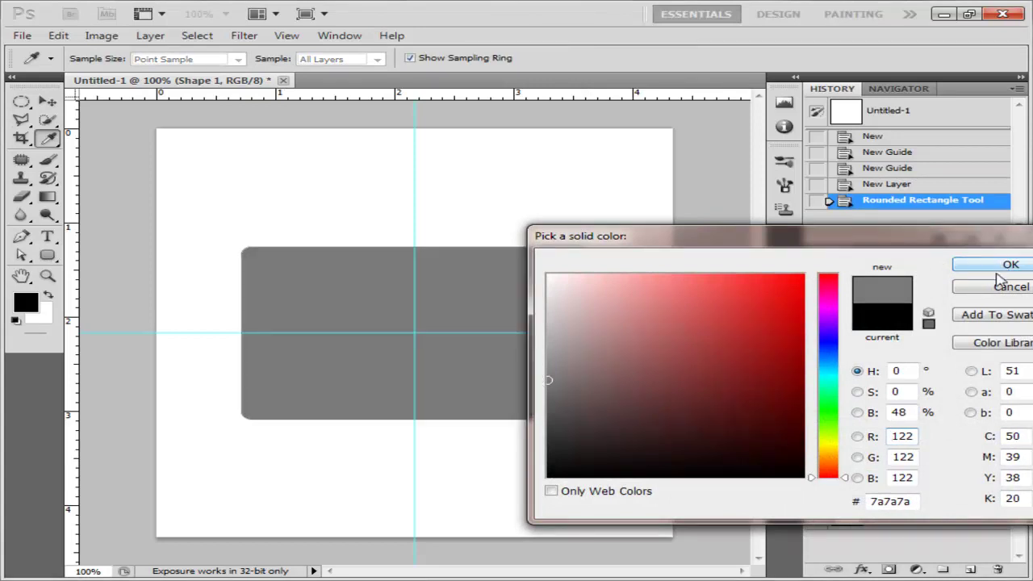
pyautogui.moveTo(548, 379); pyautogui.dragTo(548, 360)
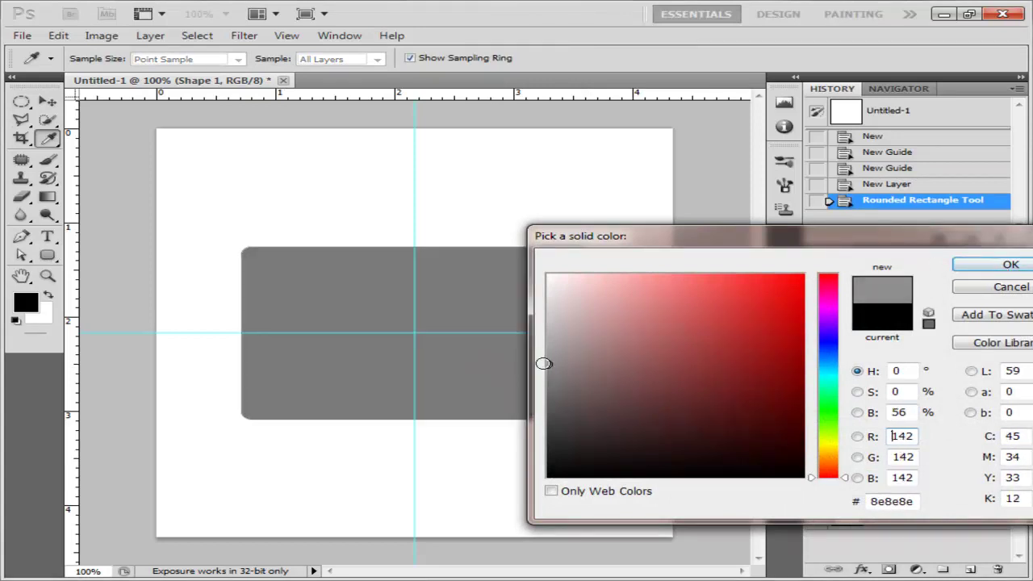
pyautogui.click(963, 270)
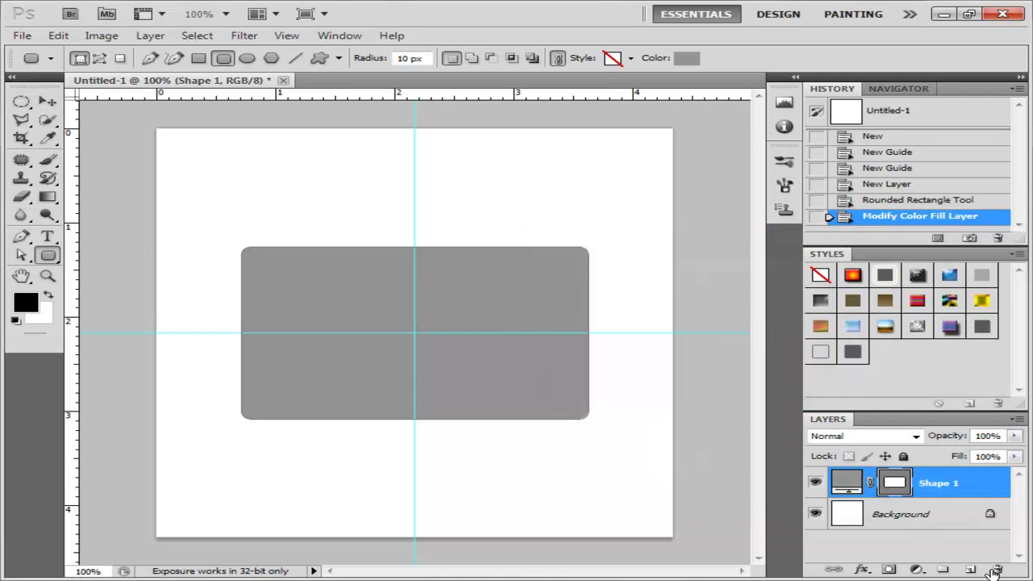
# Rename the shape layer to 'frame' and load its outline as a selection
pyautogui.doubleClick(938, 483)
pyautogui.write('بقشا')
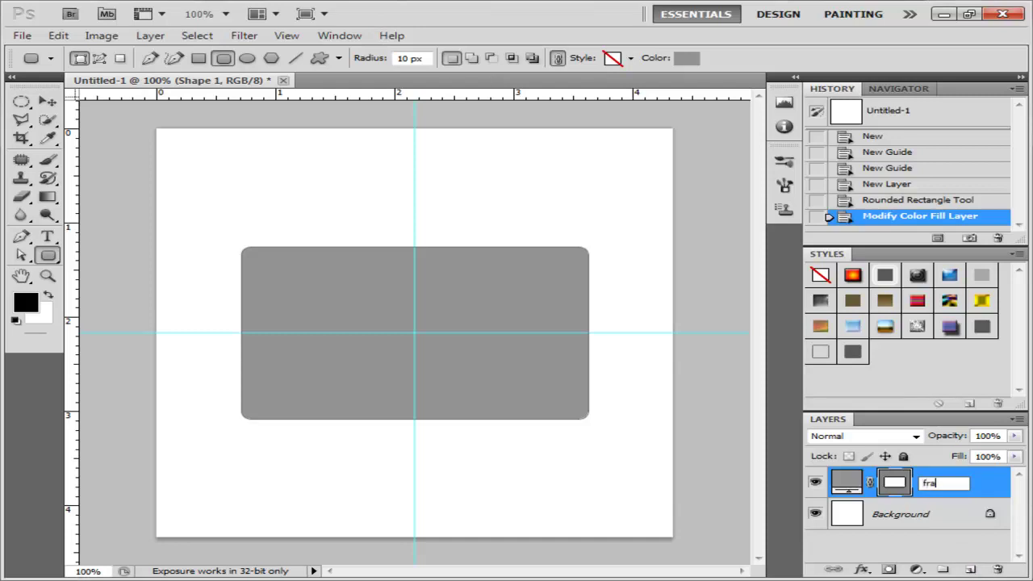
pyautogui.press('Return')
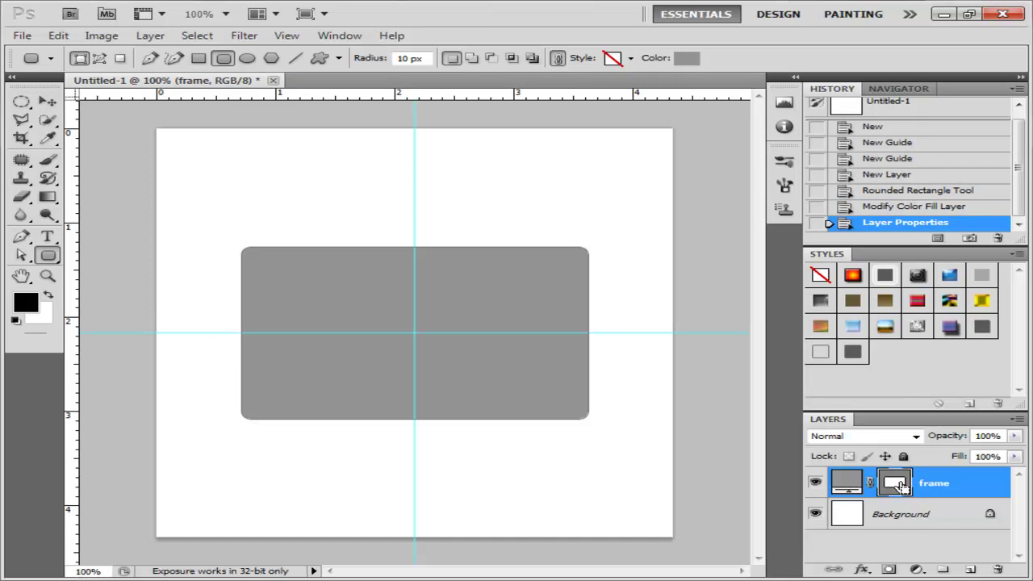
pyautogui.keyDown('ctrl'); pyautogui.click(897, 484); pyautogui.keyUp('ctrl')
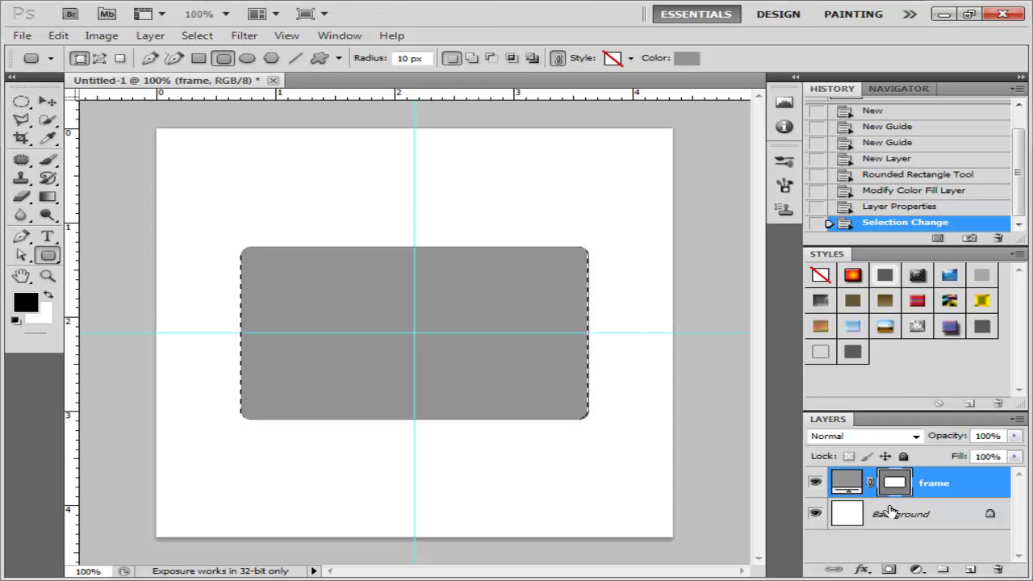
# Contract the selection by 2 px and fill it black on a new layer named 'glass'
pyautogui.click(198, 36)
pyautogui.moveTo(213, 211)
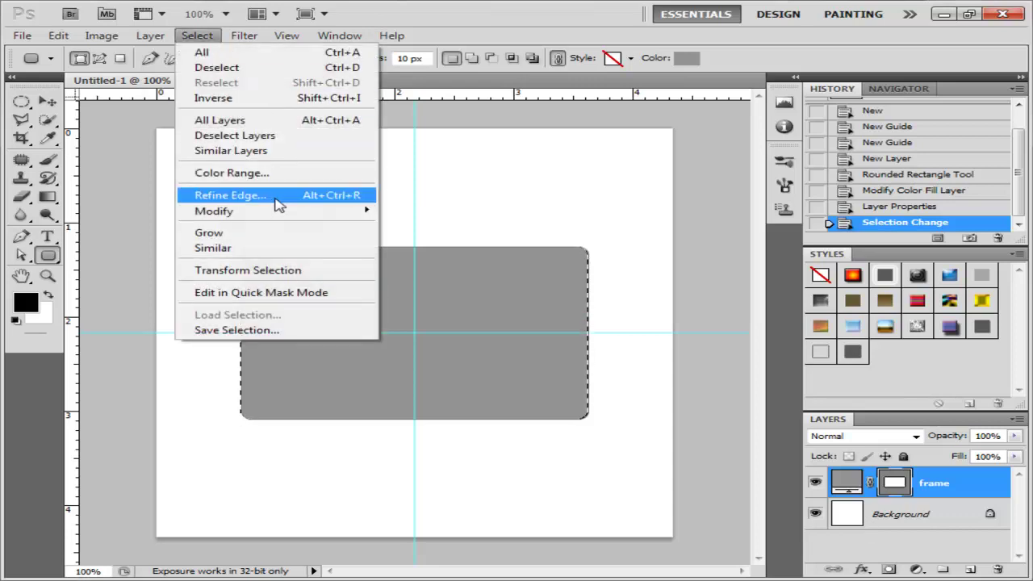
pyautogui.click(436, 256)
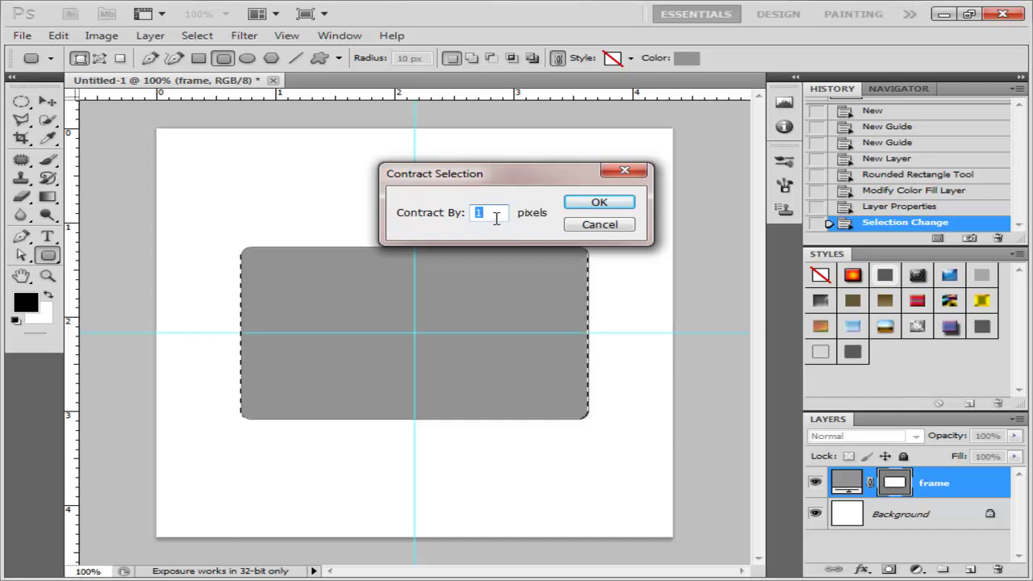
pyautogui.click(574, 203)
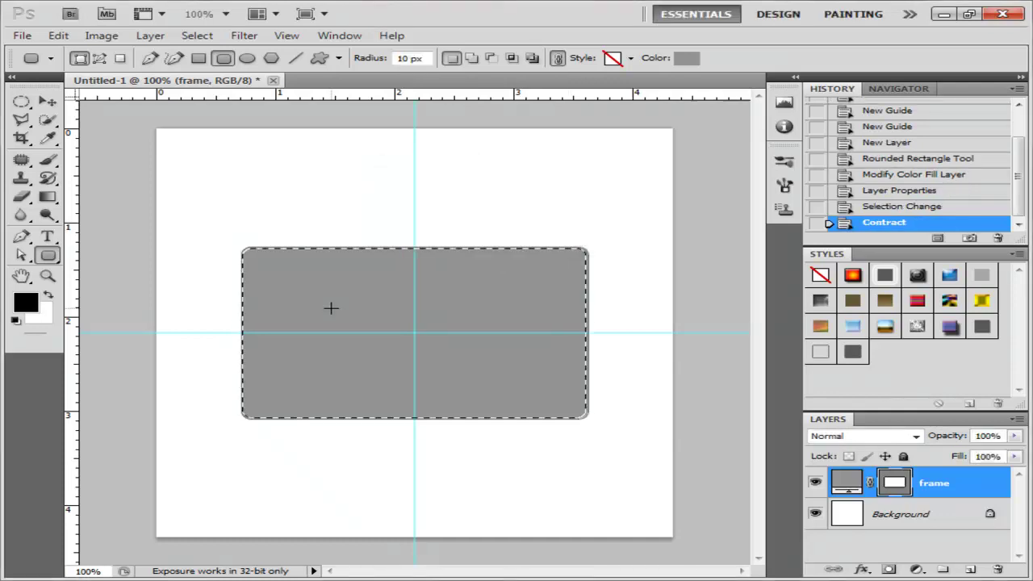
pyautogui.click(969, 569)
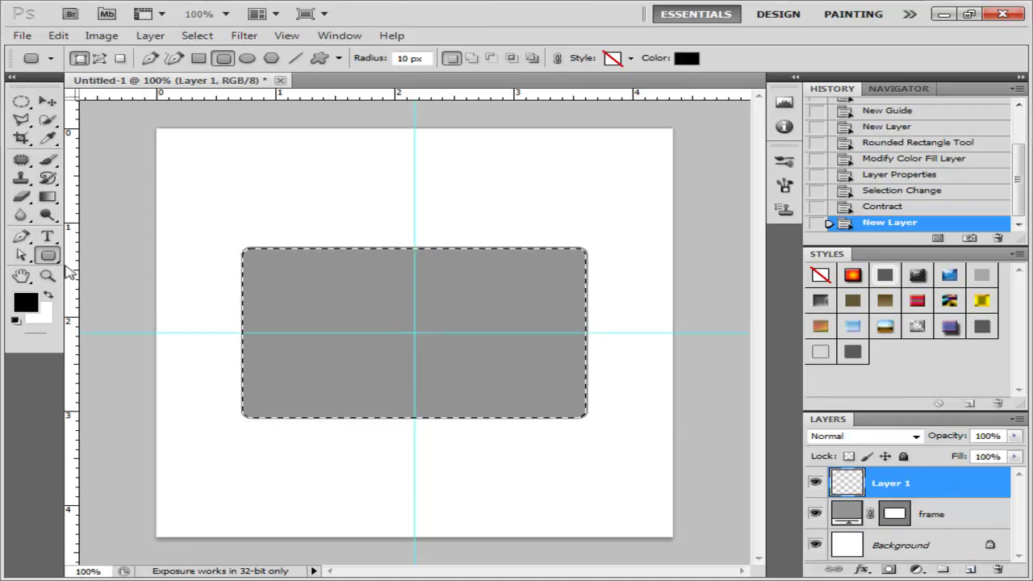
pyautogui.click(47, 200)
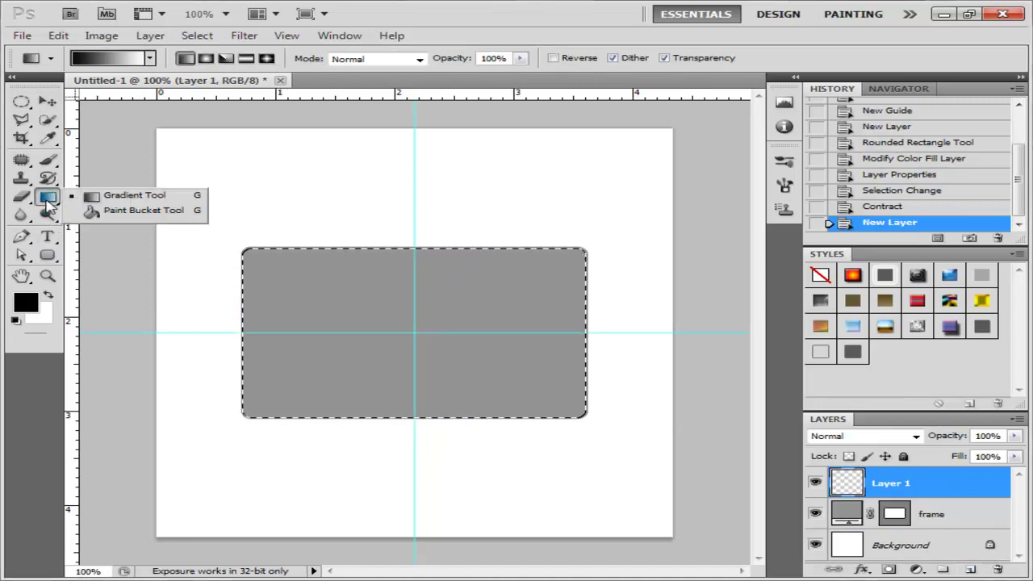
pyautogui.click(144, 209)
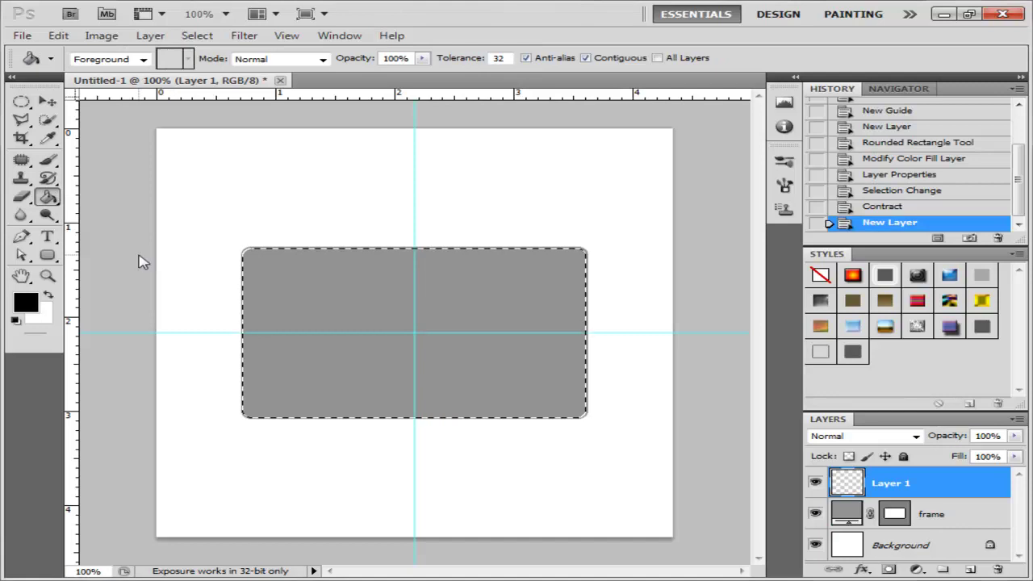
pyautogui.click(292, 282)
pyautogui.doubleClick(891, 484)
pyautogui.write('glass')
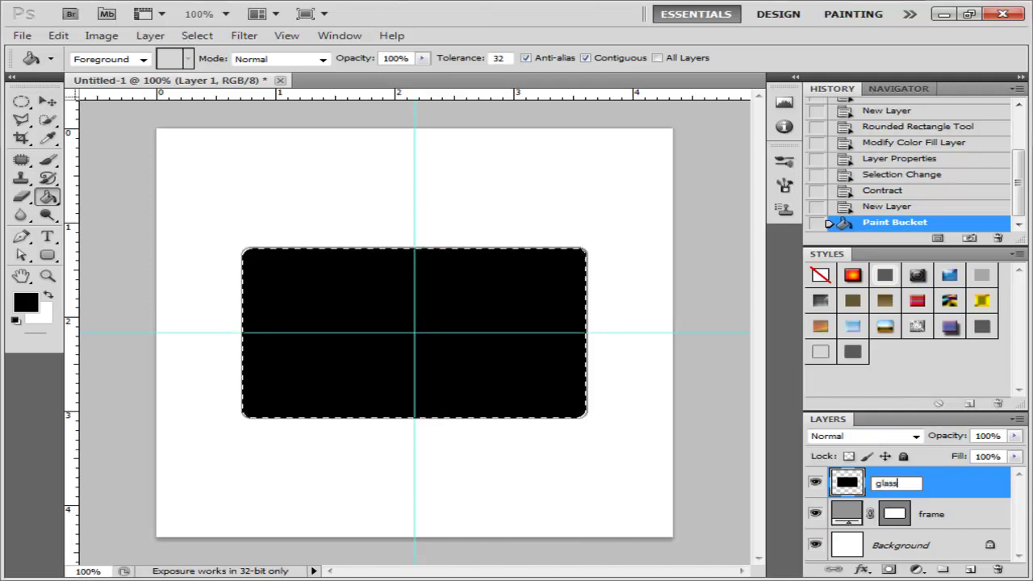
pyautogui.press('Return')
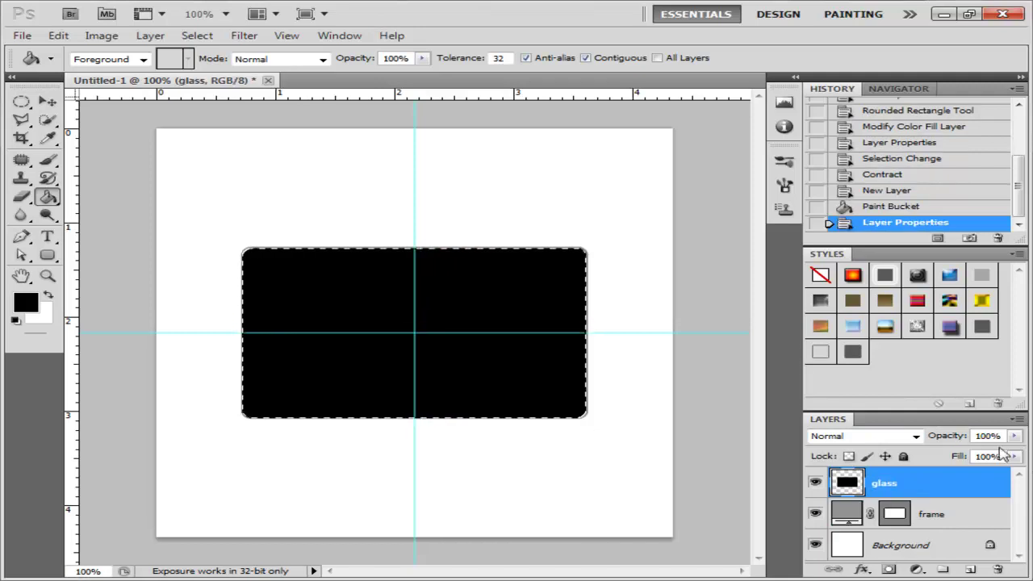
# Contract the selection again and add a new empty layer above glass
pyautogui.click(198, 36)
pyautogui.moveTo(242, 211)
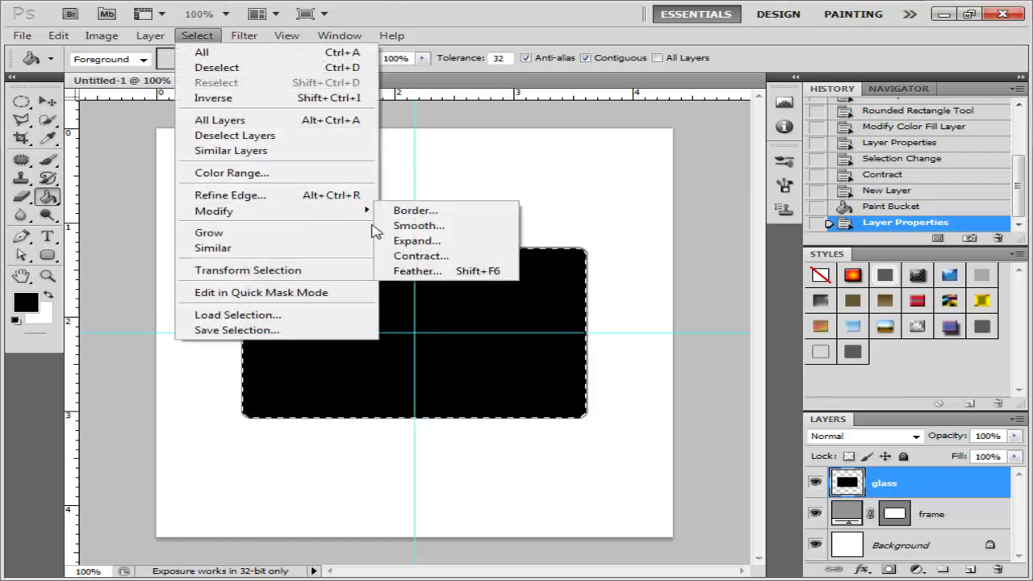
pyautogui.click(419, 256)
pyautogui.press('Return')
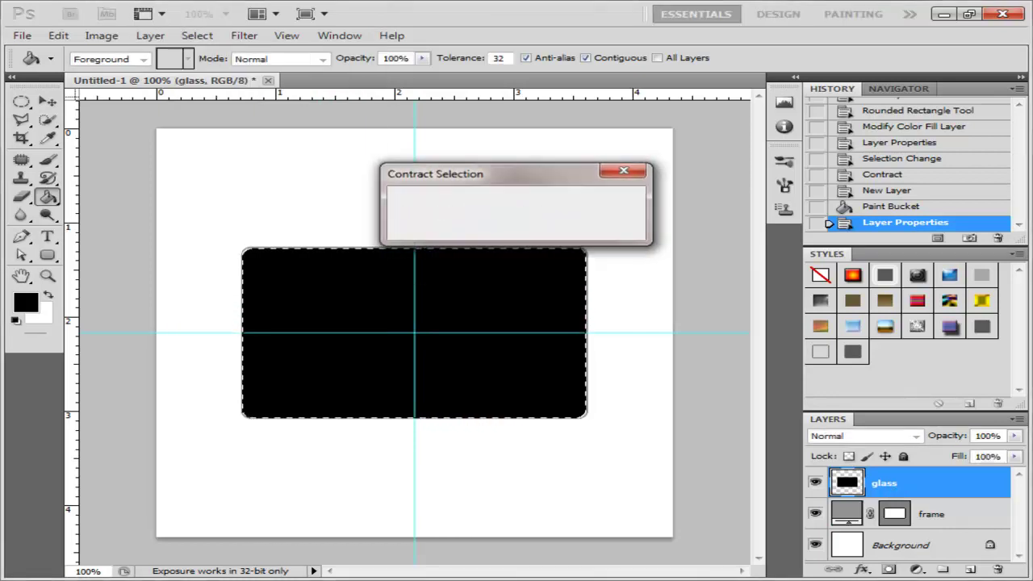
pyautogui.click(970, 570)
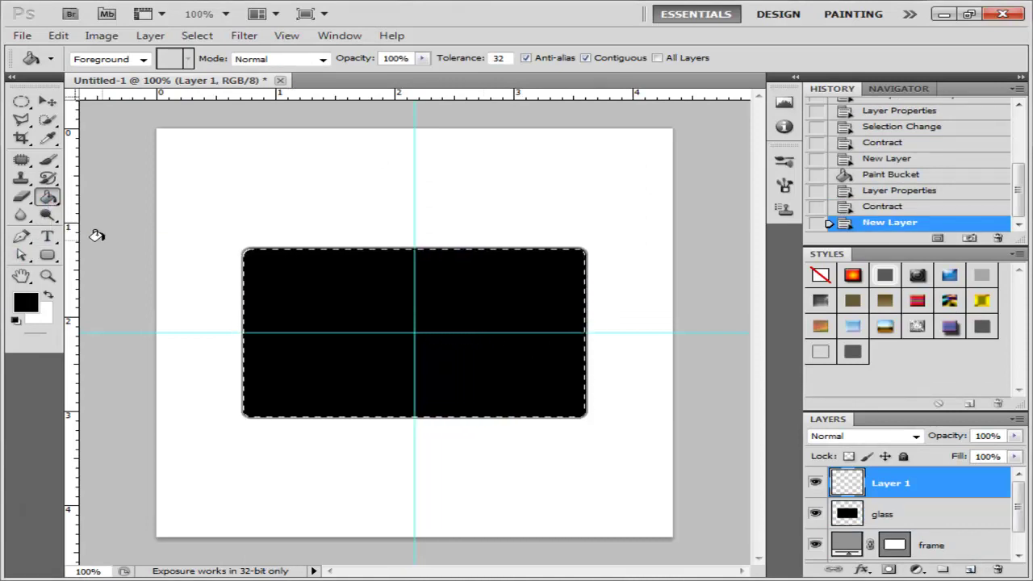
pyautogui.rightClick(48, 200)
# Fill the selection with a white-to-black Foreground to Background vertical gradient
pyautogui.click(113, 197)
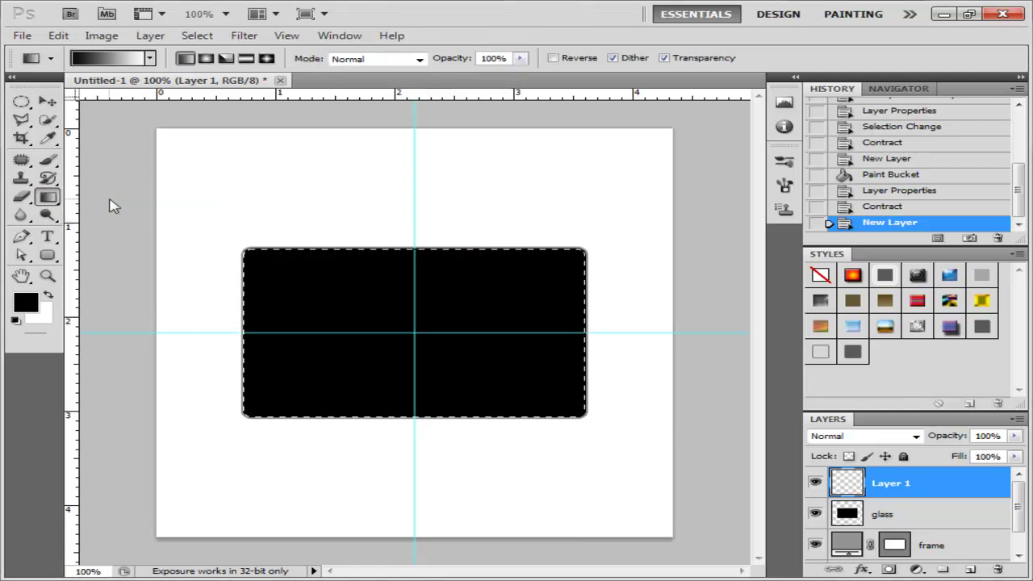
pyautogui.click(153, 59)
pyautogui.click(573, 161)
pyautogui.click(908, 143)
pyautogui.moveTo(414, 411); pyautogui.dragTo(414, 268)
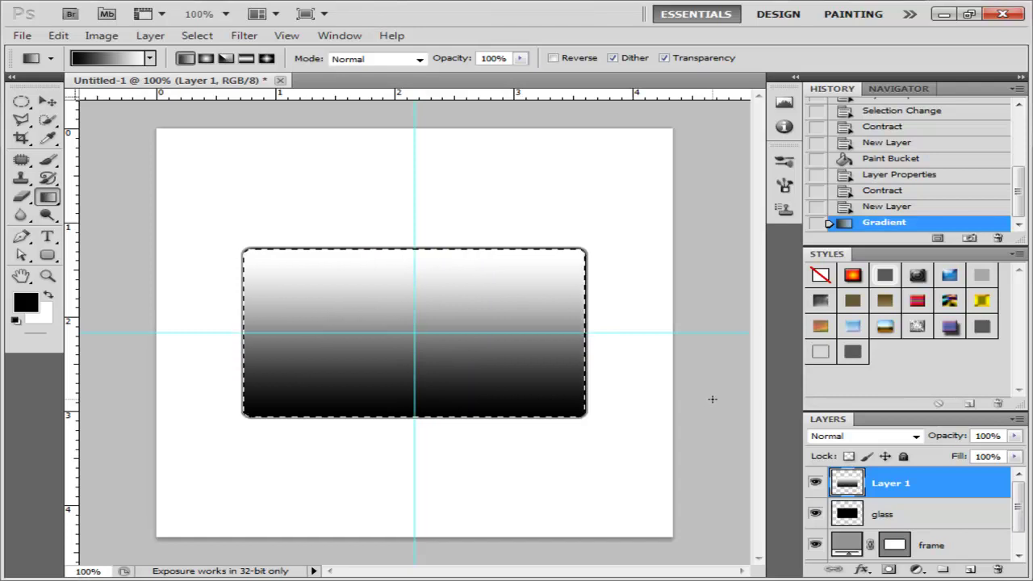
pyautogui.click(21, 120)
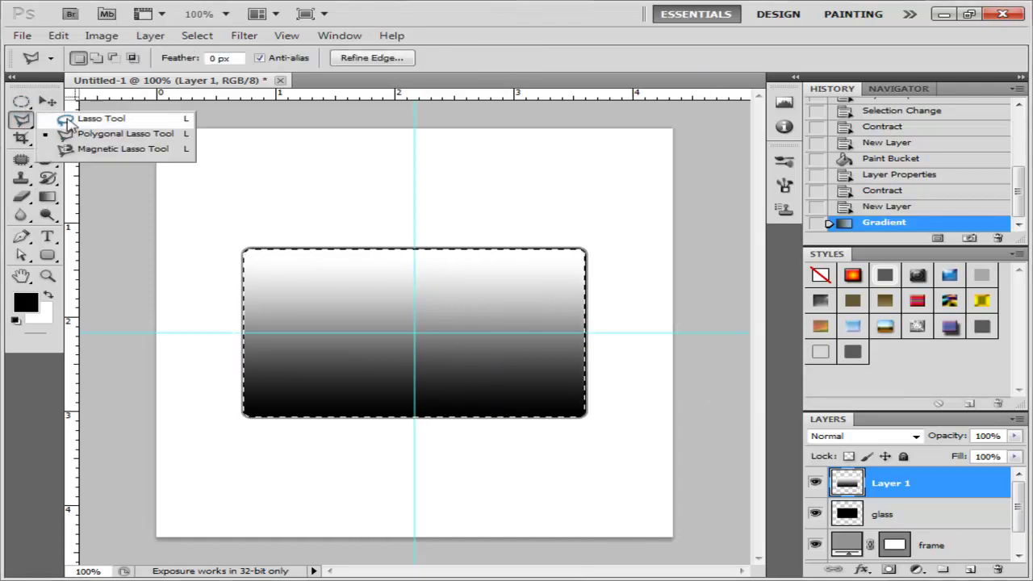
# Rename the gradient layer to 'relection', fixing the misspelled first attempt
pyautogui.doubleClick(890, 485)
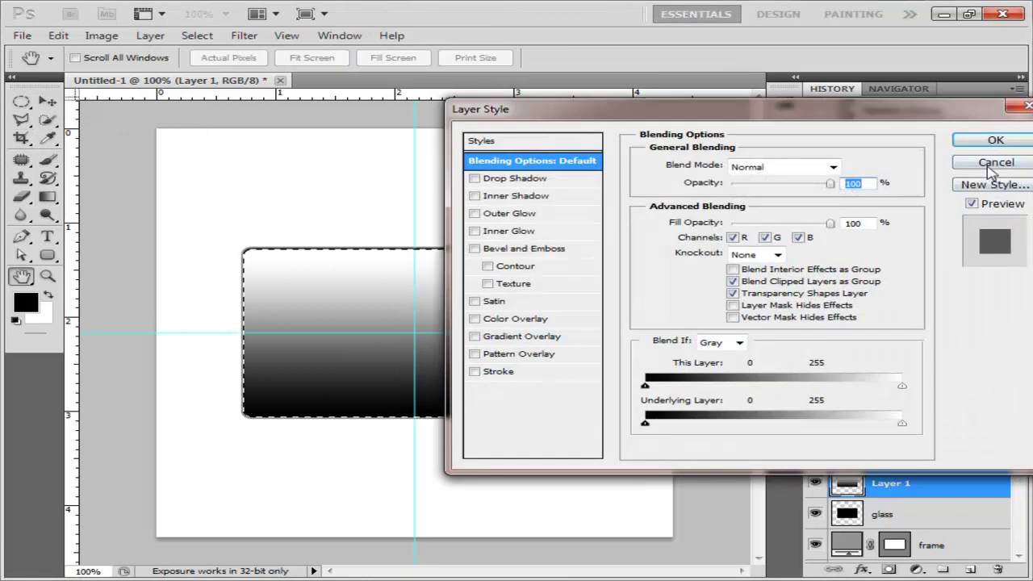
pyautogui.click(993, 167)
pyautogui.doubleClick(879, 484)
pyautogui.write('redlec')
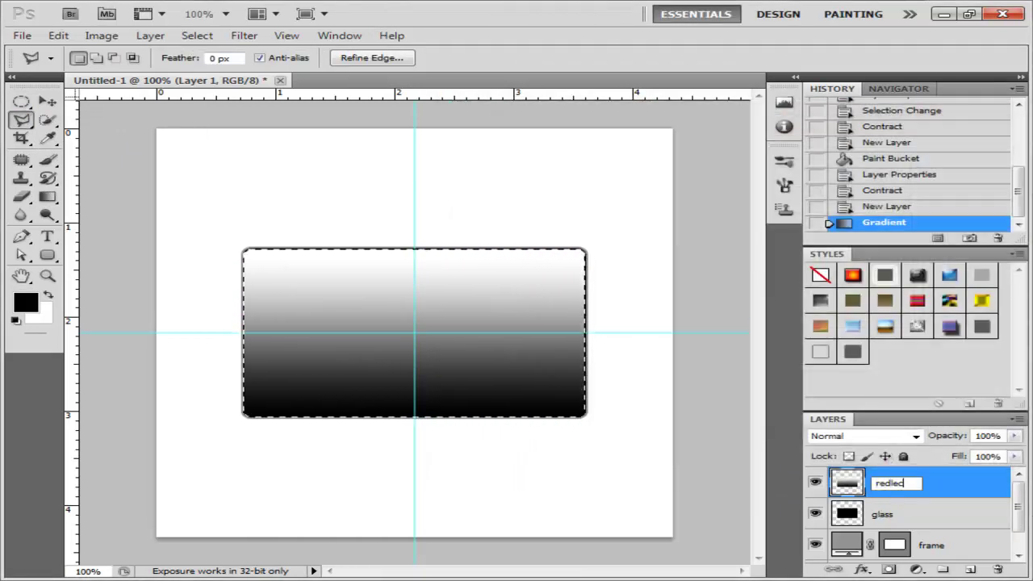
pyautogui.write('tion')
pyautogui.press('Return')
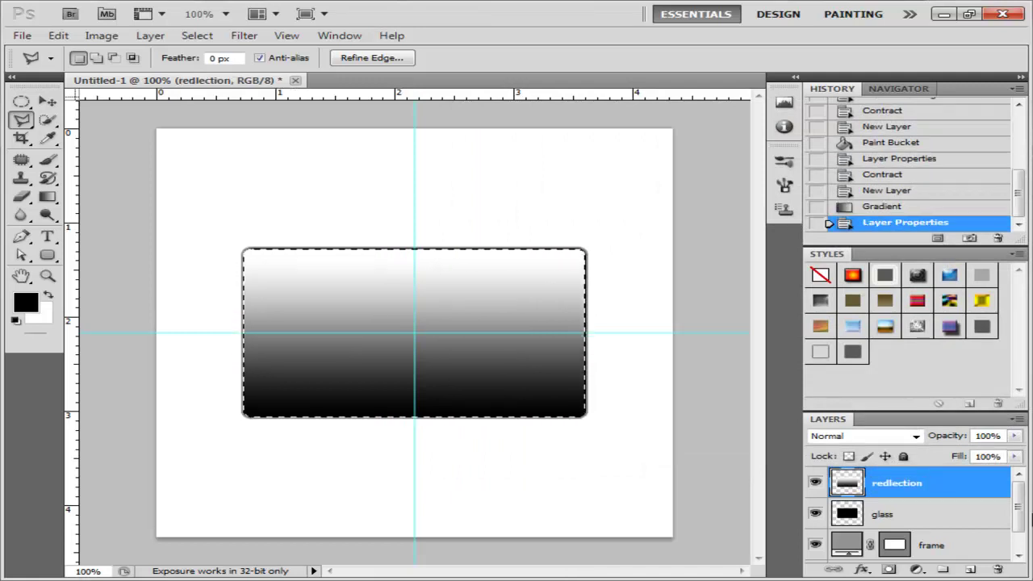
pyautogui.doubleClick(898, 488)
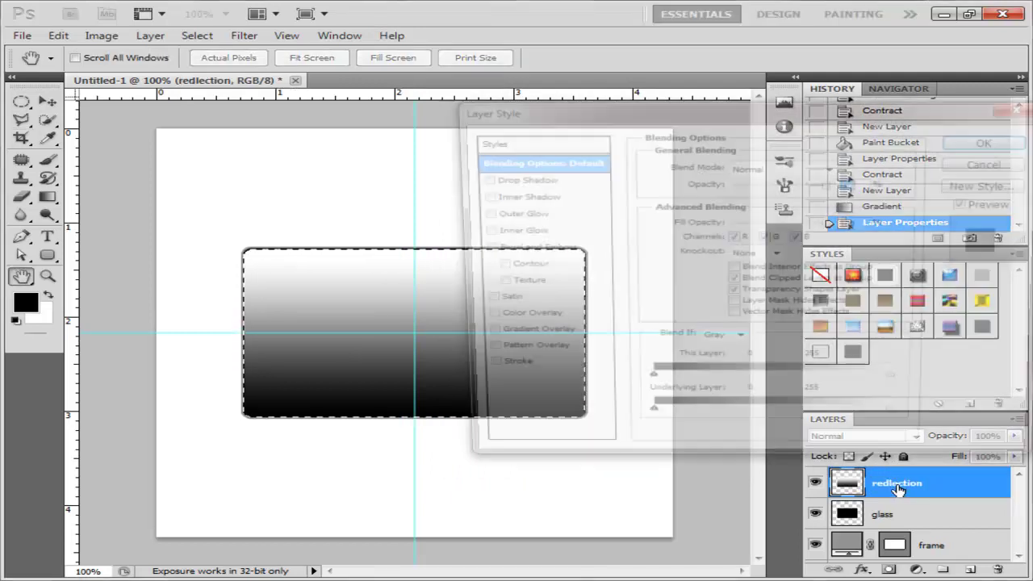
pyautogui.click(983, 165)
pyautogui.doubleClick(894, 483)
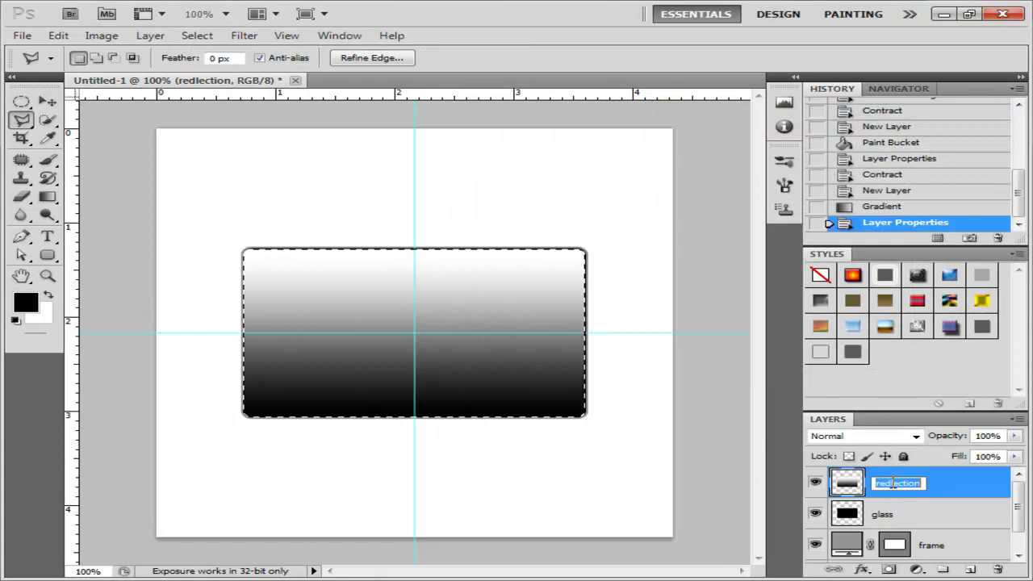
pyautogui.click(892, 482)
pyautogui.press('BackSpace')
pyautogui.press('Return')
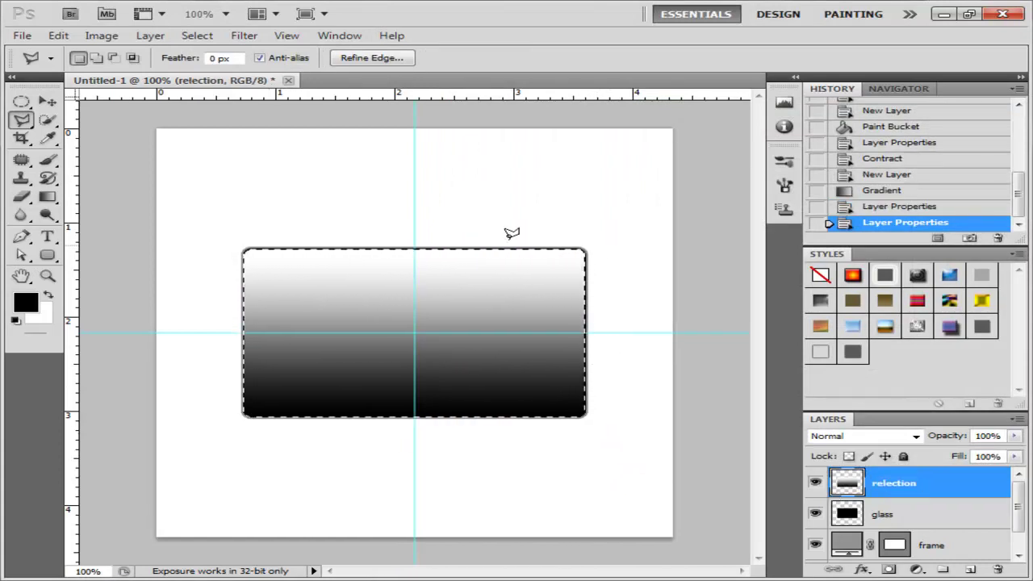
# Mask the relection layer to a diagonal polygonal area on the right side
pyautogui.click(704, 227)
pyautogui.click(522, 228)
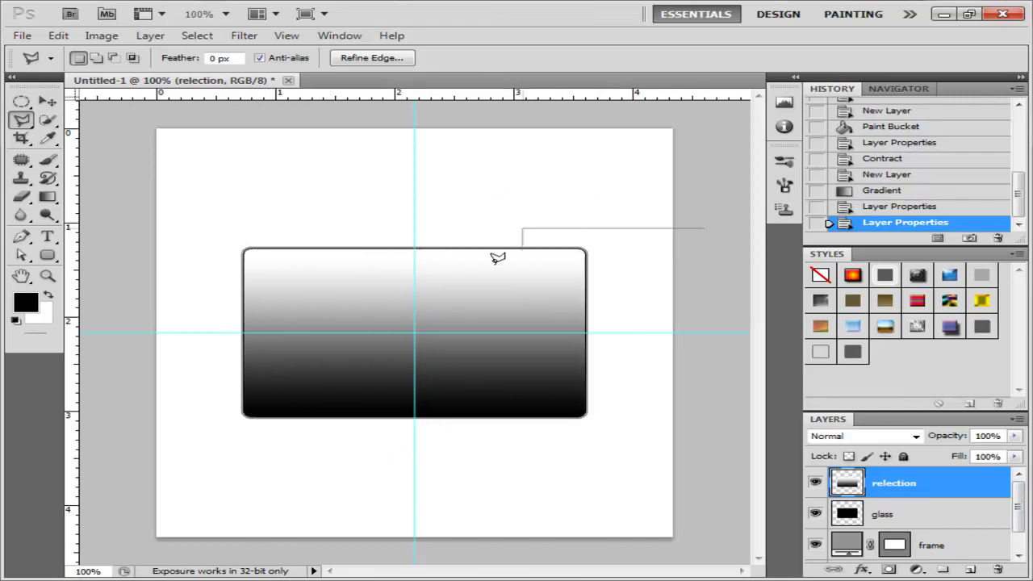
pyautogui.click(401, 442)
pyautogui.click(714, 439)
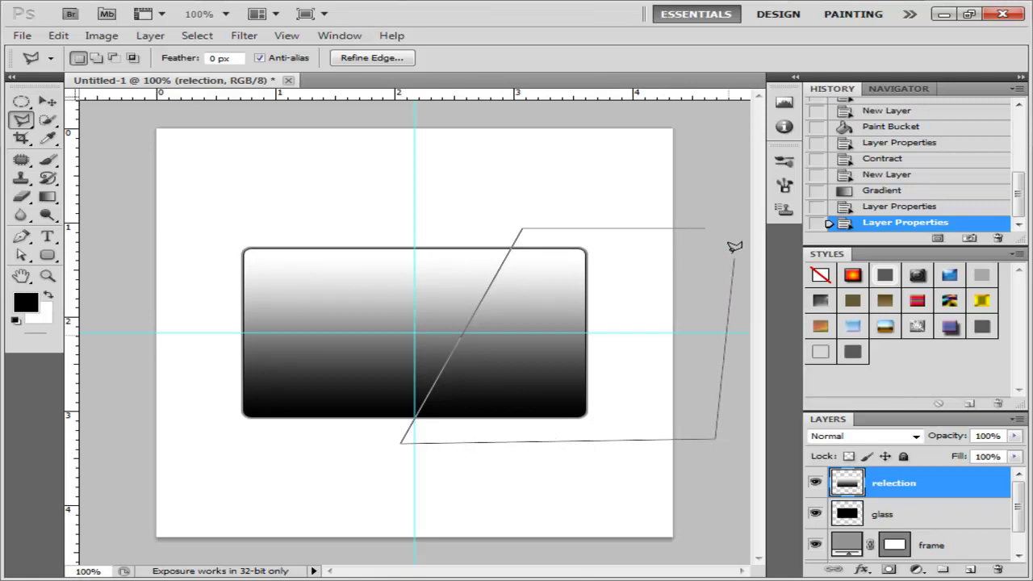
pyautogui.click(702, 228)
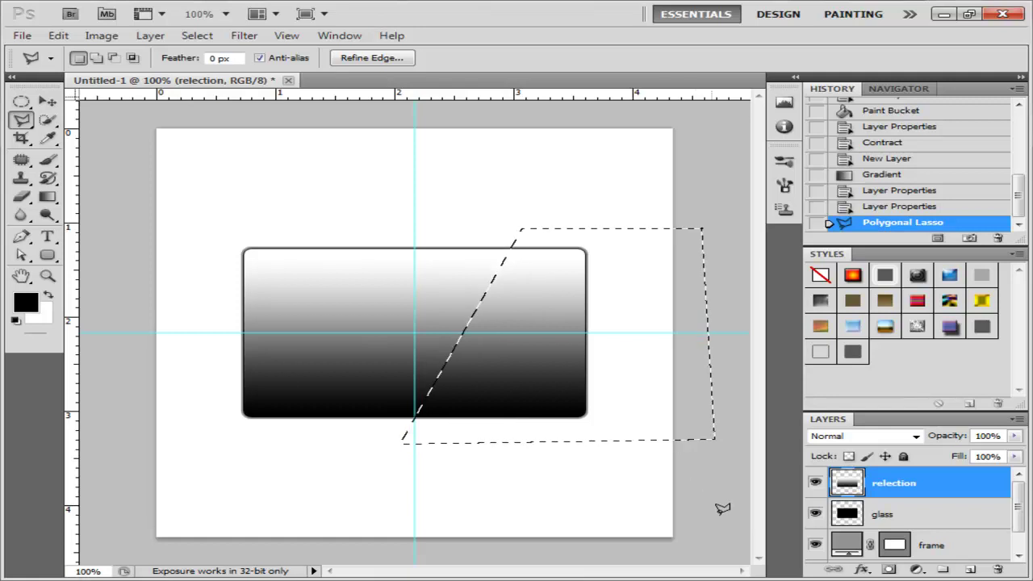
pyautogui.click(889, 572)
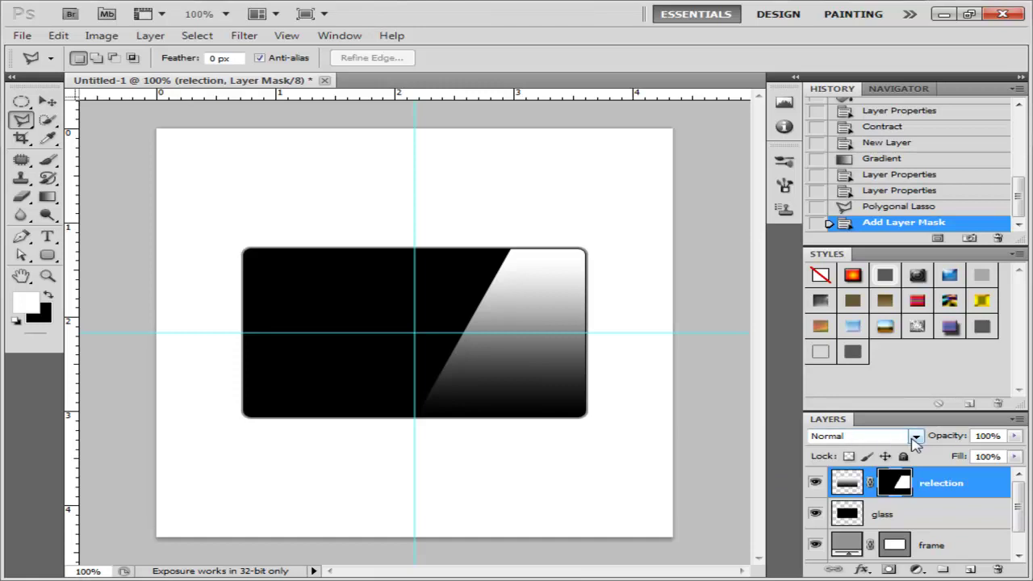
# Set the relection layer to Screen blending at 20% opacity
pyautogui.click(915, 436)
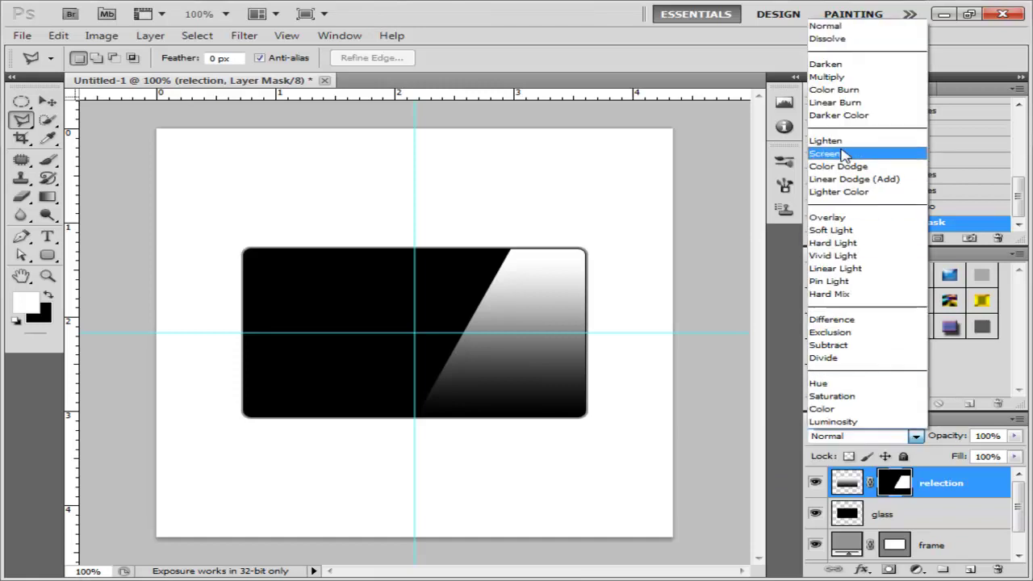
pyautogui.click(912, 153)
pyautogui.click(994, 436)
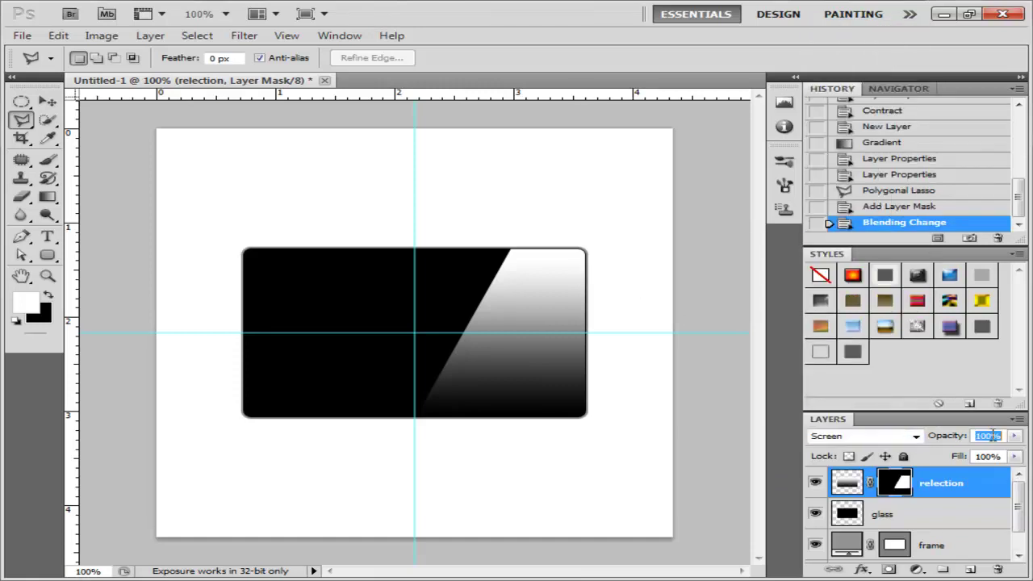
pyautogui.write('20')
pyautogui.press('Return')
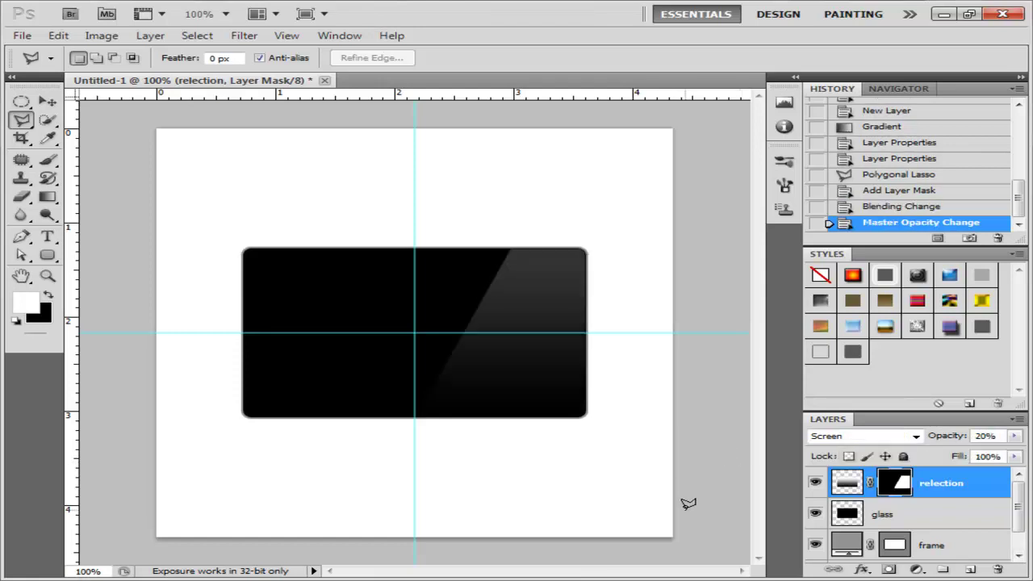
pyautogui.click(910, 518)
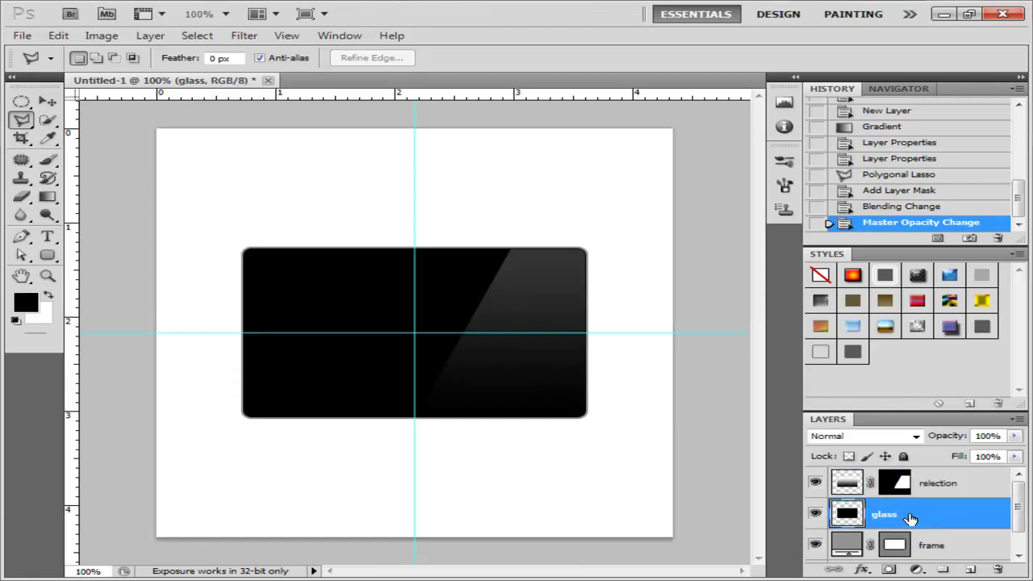
# Add a new layer and make a rectangular selection just inside the bezel
pyautogui.click(969, 569)
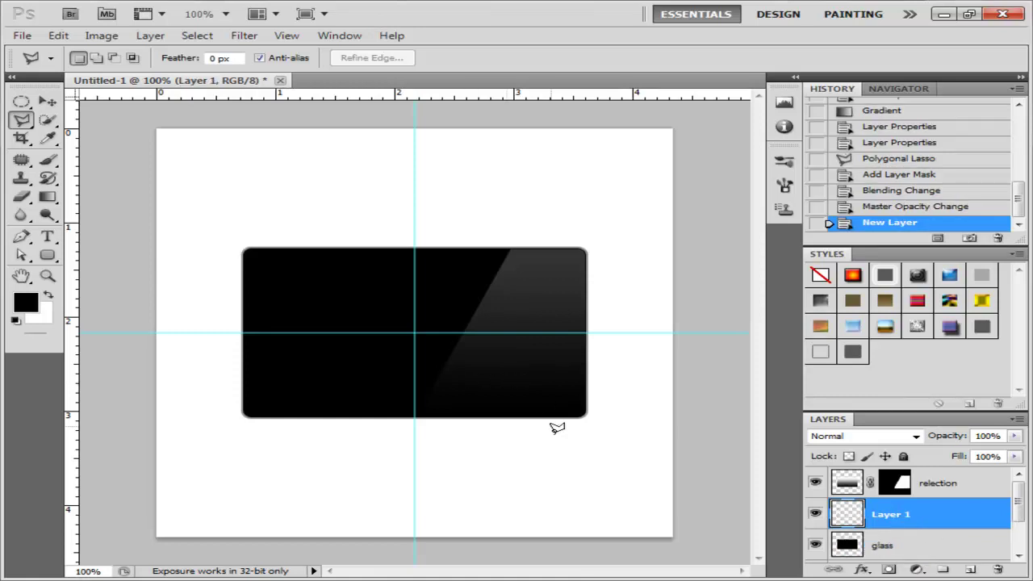
pyautogui.click(46, 256)
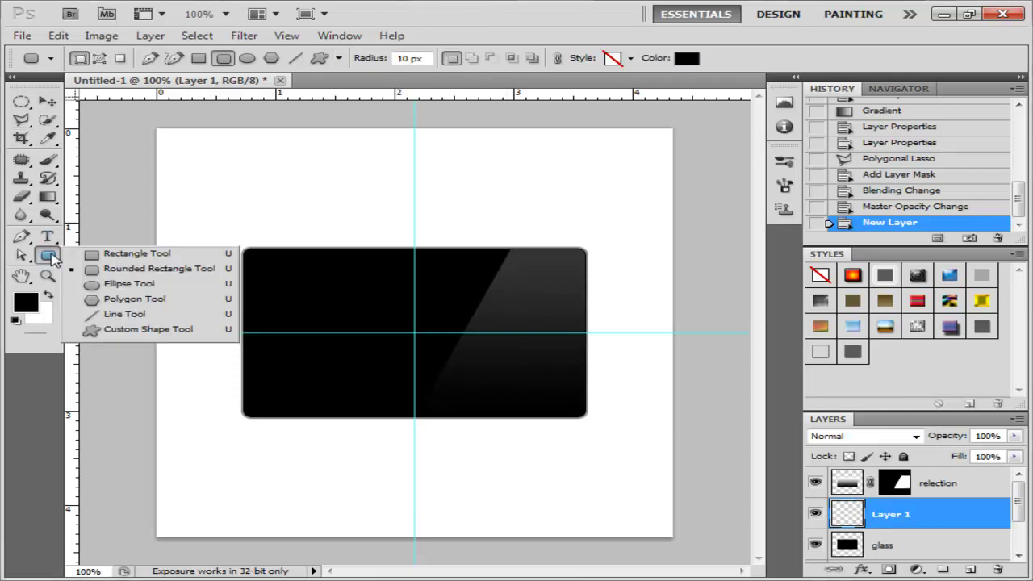
pyautogui.click(21, 101)
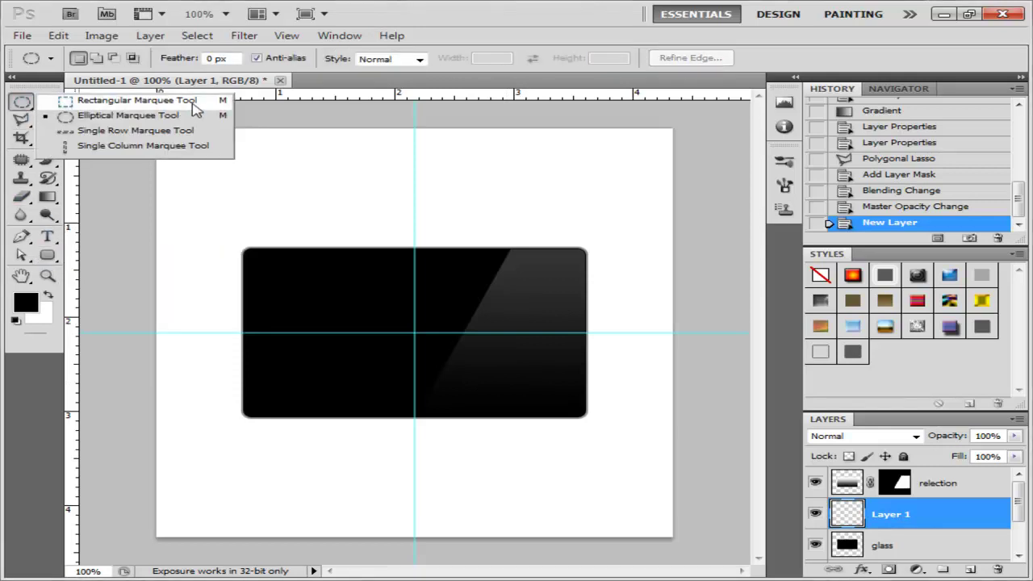
pyautogui.click(137, 100)
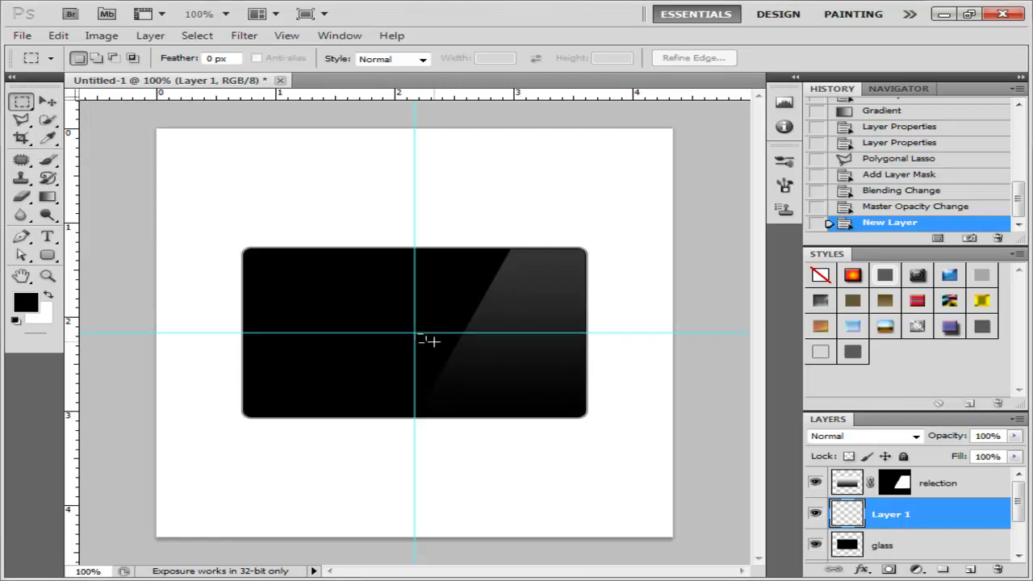
pyautogui.moveTo(434, 342)
pyautogui.mouseDown()
pyautogui.moveTo(562, 393)
pyautogui.moveTo(572, 408)
pyautogui.mouseUp()
# Fill the rectangular selection with light blue and deselect
pyautogui.click(32, 304)
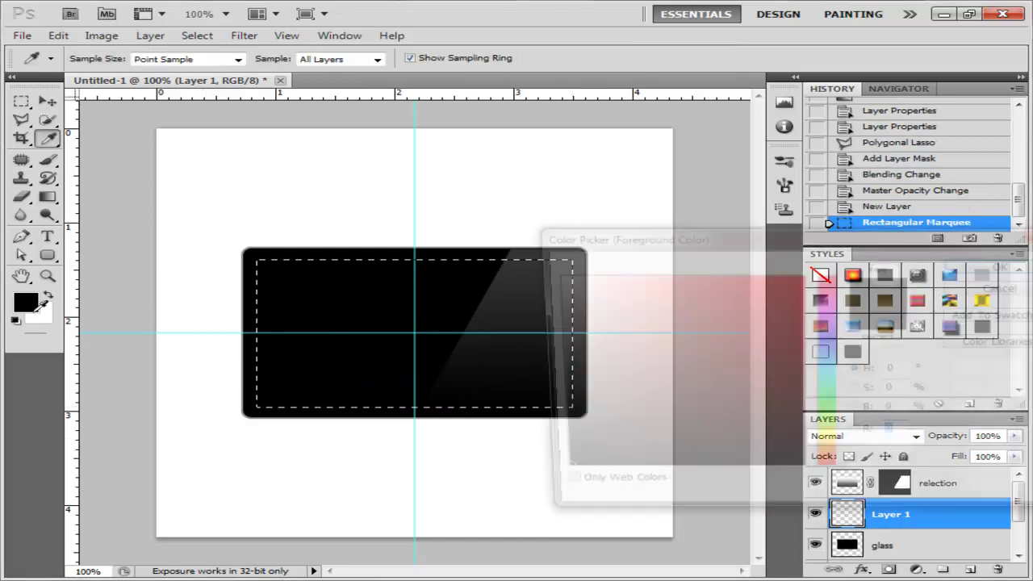
pyautogui.moveTo(839, 387); pyautogui.dragTo(839, 356)
pyautogui.click(722, 281)
pyautogui.moveTo(722, 281); pyautogui.dragTo(728, 288)
pyautogui.click(1010, 264)
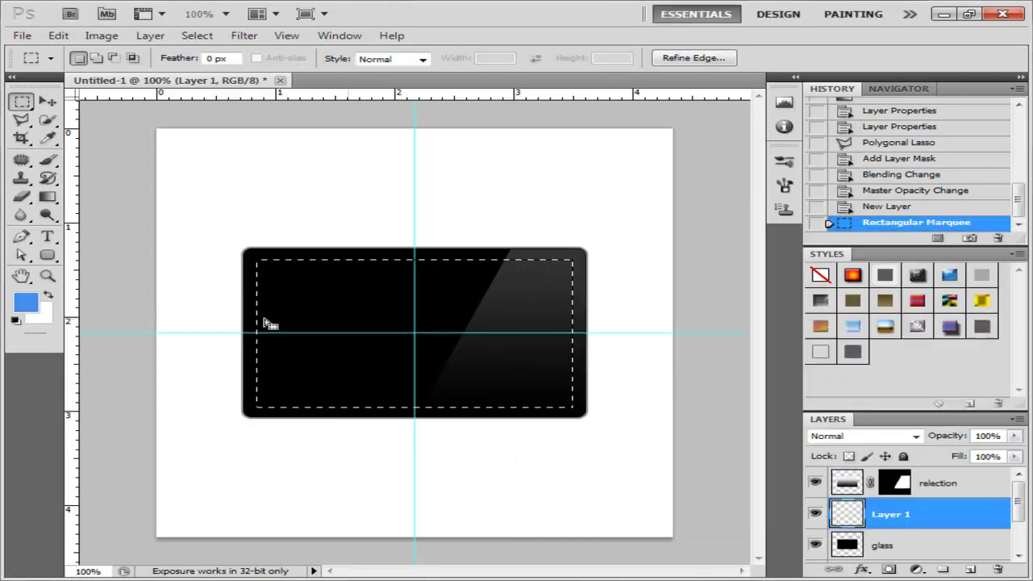
pyautogui.rightClick(47, 196)
pyautogui.click(138, 210)
pyautogui.click(284, 305)
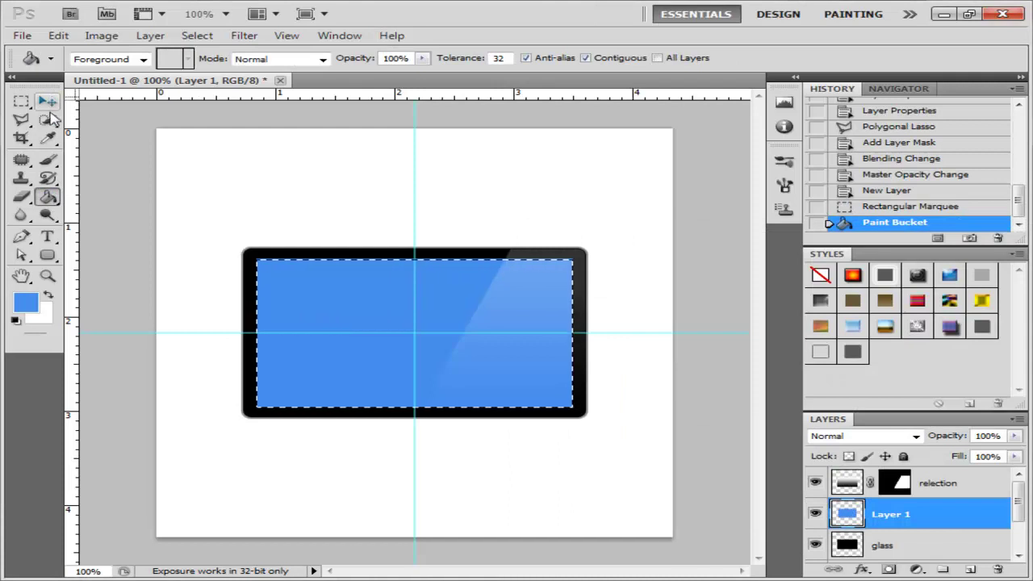
pyautogui.hotkey('ctrl', 'd')
# Rename the blue layer to 'screen'
pyautogui.click(47, 100)
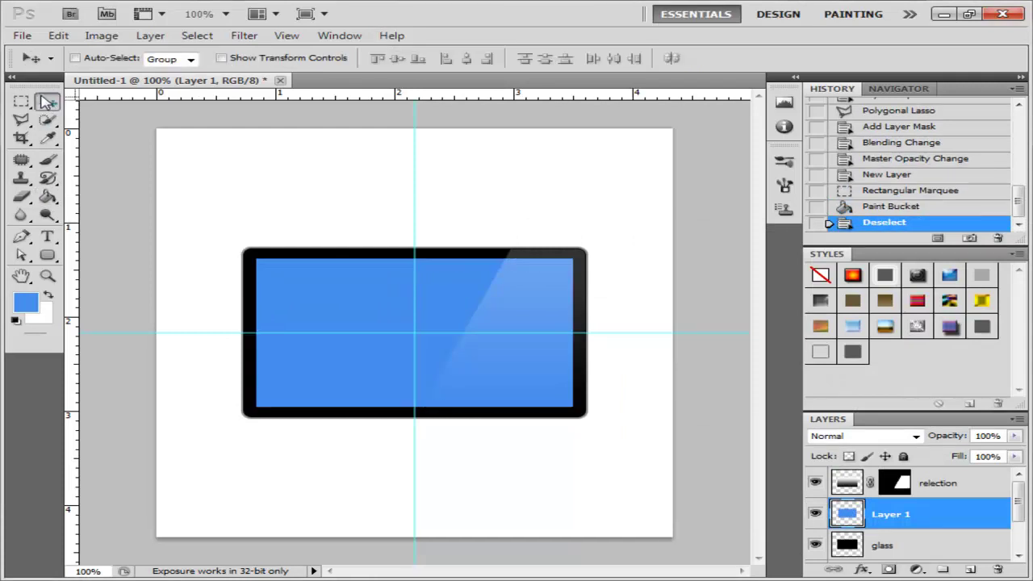
pyautogui.doubleClick(897, 515)
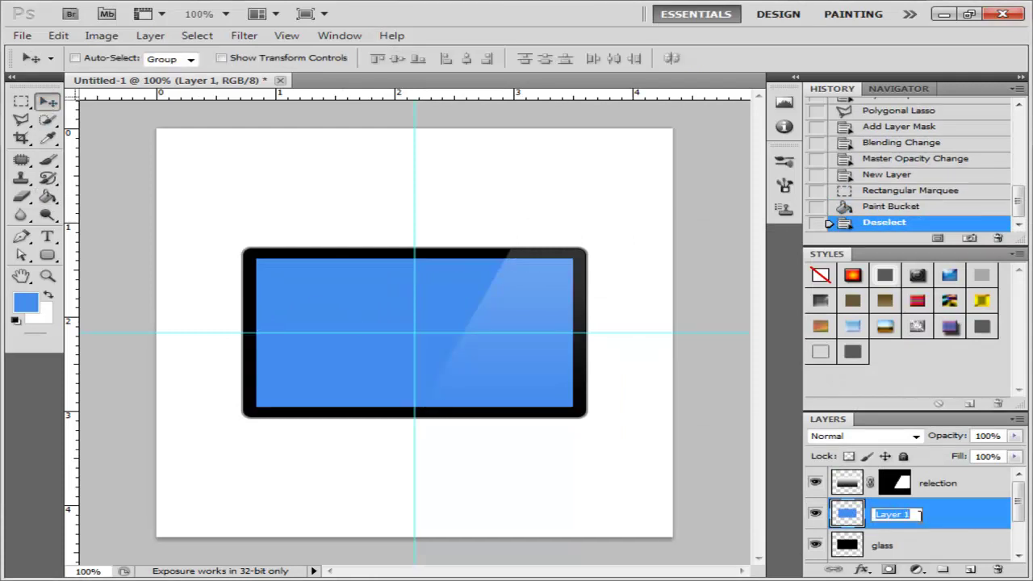
pyautogui.write('سؤق')
pyautogui.press('Return')
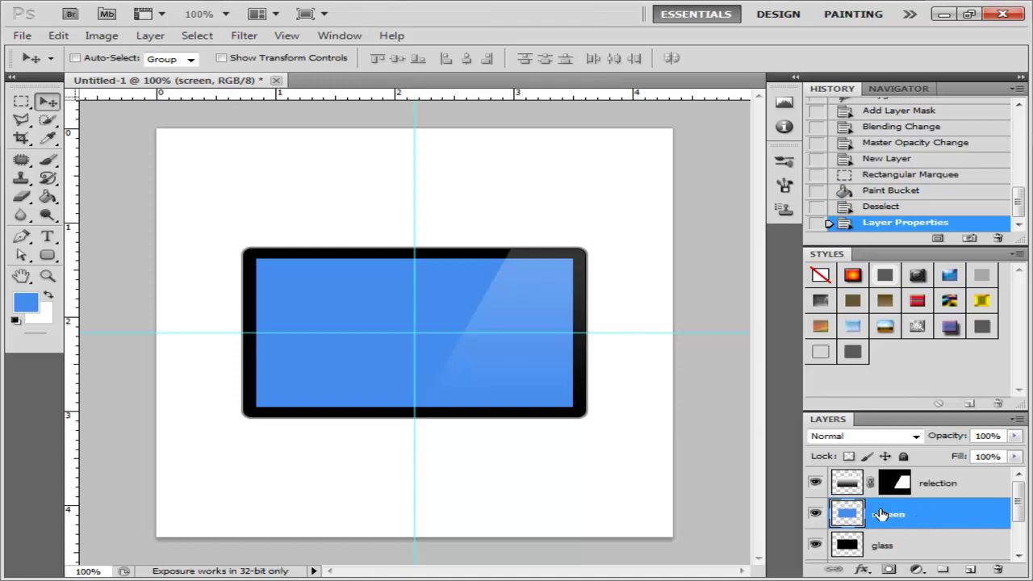
# Make a small circular selection on the top bezel at the vertical guide
pyautogui.scroll(-2, 928, 516)
pyautogui.scroll(2, 936, 516)
pyautogui.scroll(5, 405, 253)
pyautogui.scroll(1, 418, 247)
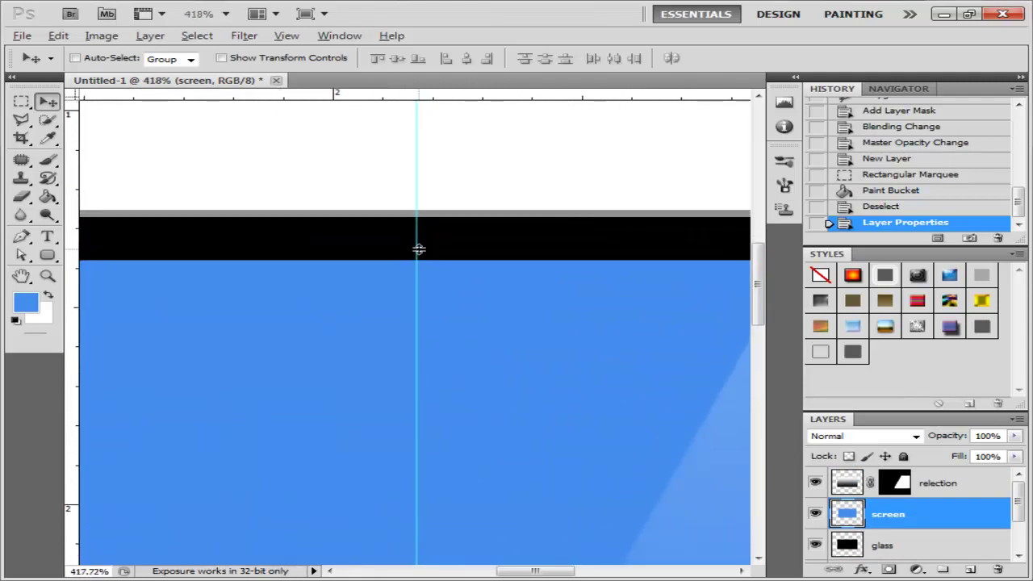
pyautogui.scroll(1, 429, 247)
pyautogui.scroll(-1, 428, 247)
pyautogui.scroll(-1, 428, 245)
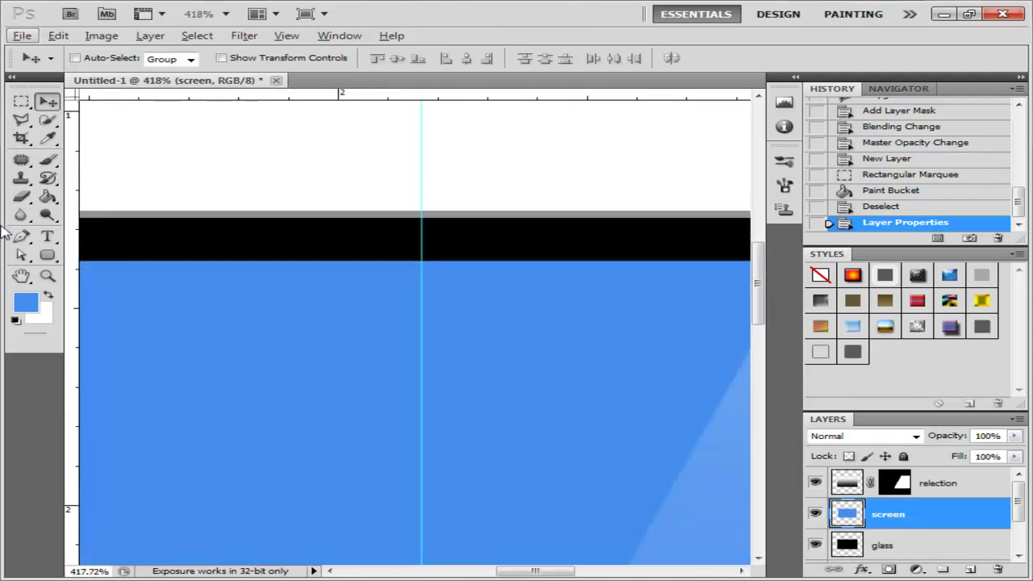
pyautogui.click(21, 101)
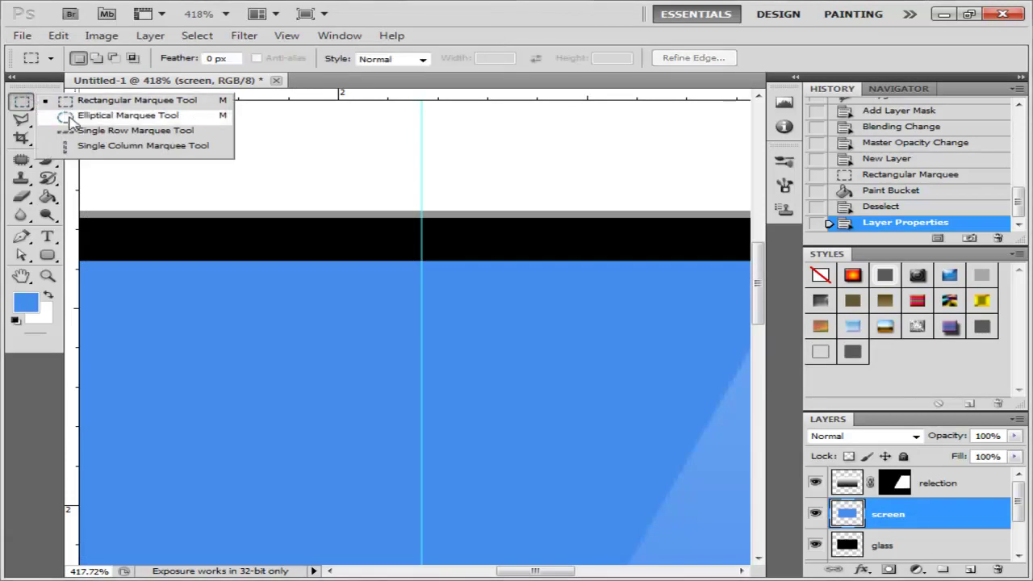
pyautogui.click(121, 115)
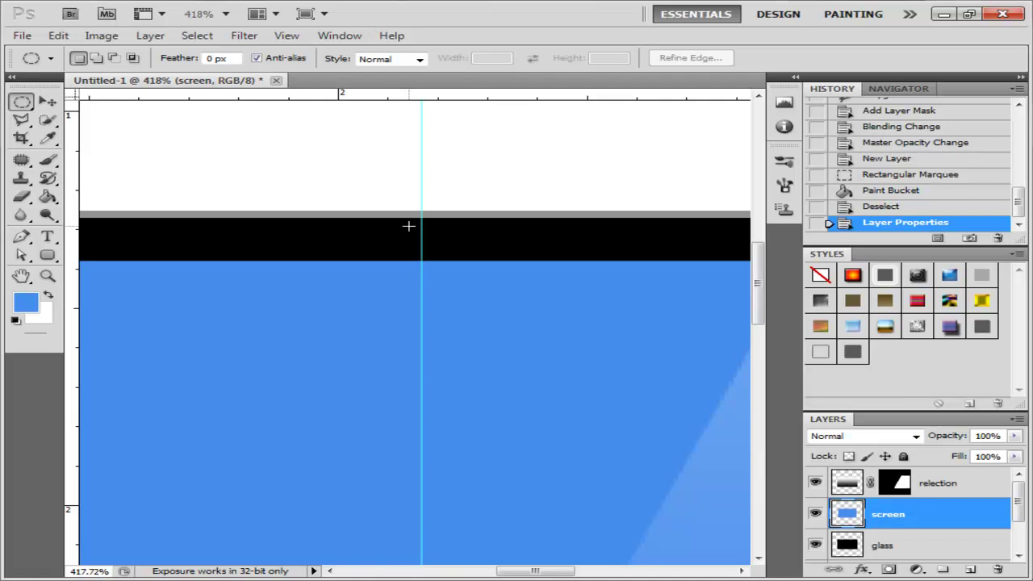
pyautogui.click(26, 305)
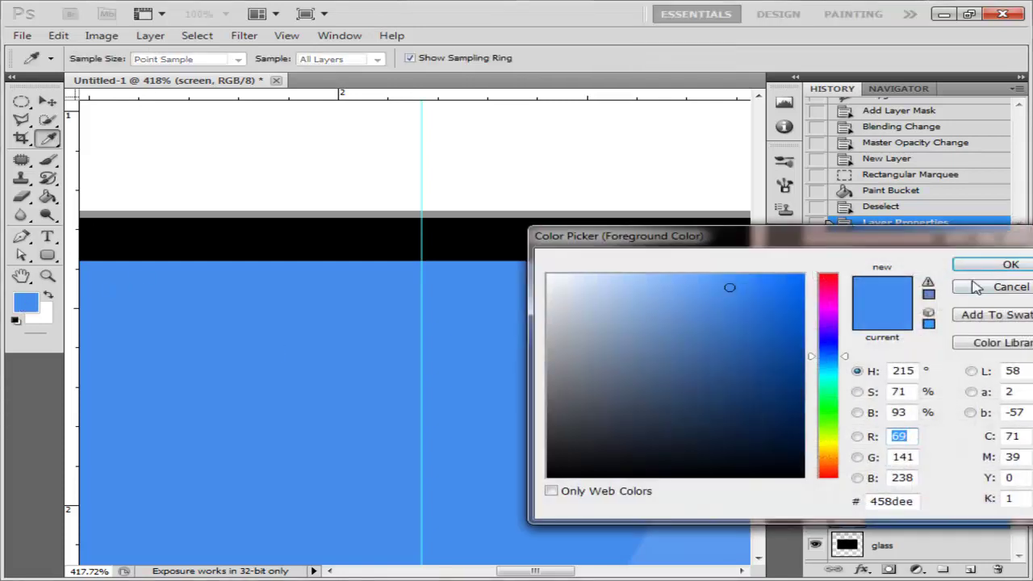
pyautogui.click(972, 288)
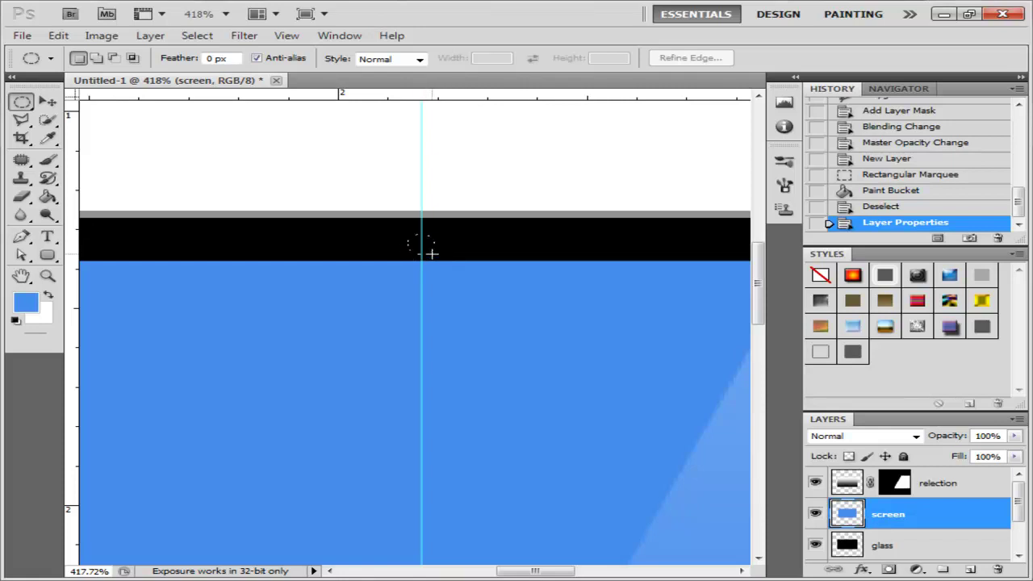
pyautogui.moveTo(432, 254); pyautogui.dragTo(436, 257)
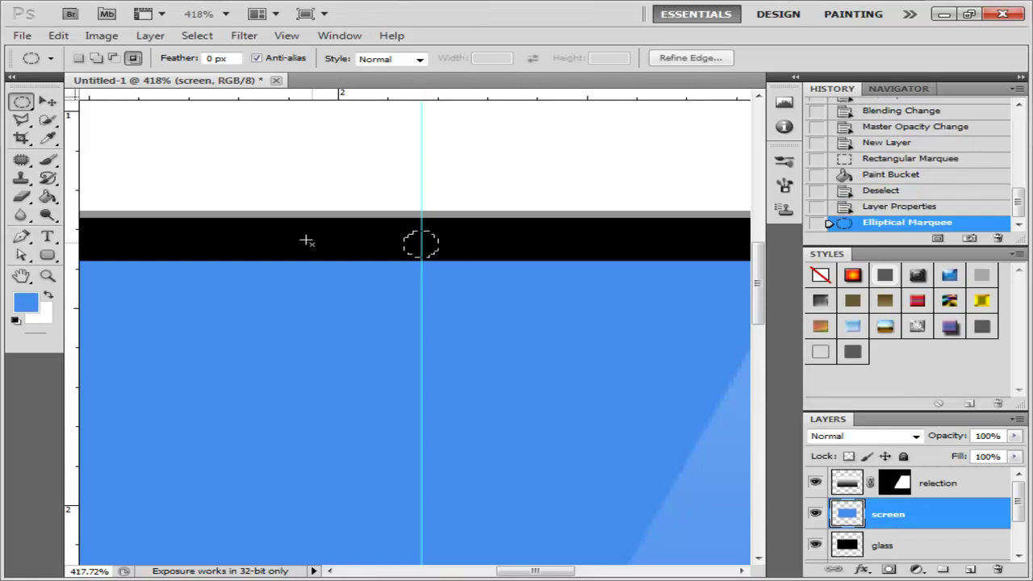
pyautogui.click(46, 102)
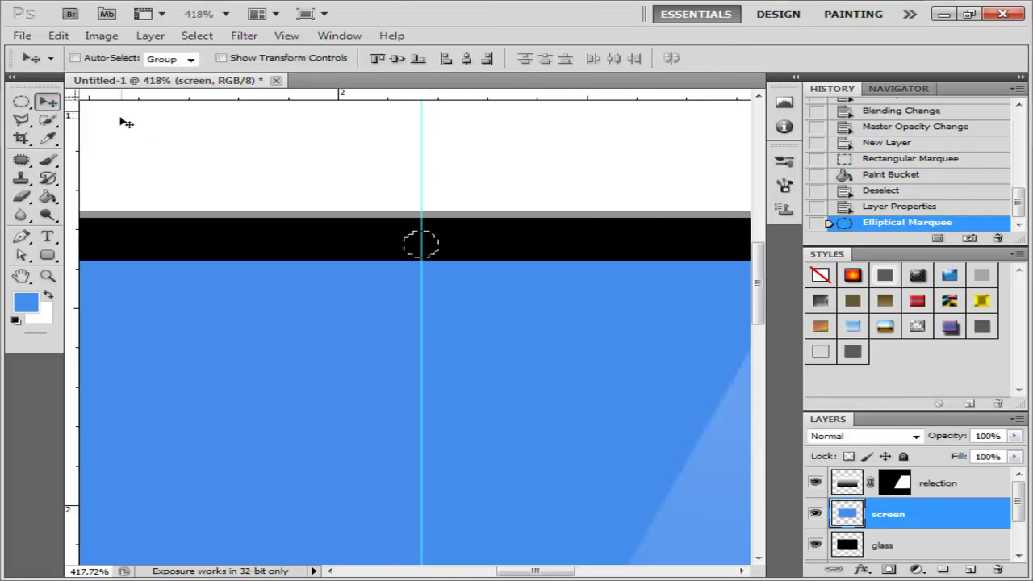
pyautogui.click(22, 102)
pyautogui.moveTo(426, 245); pyautogui.dragTo(426, 241)
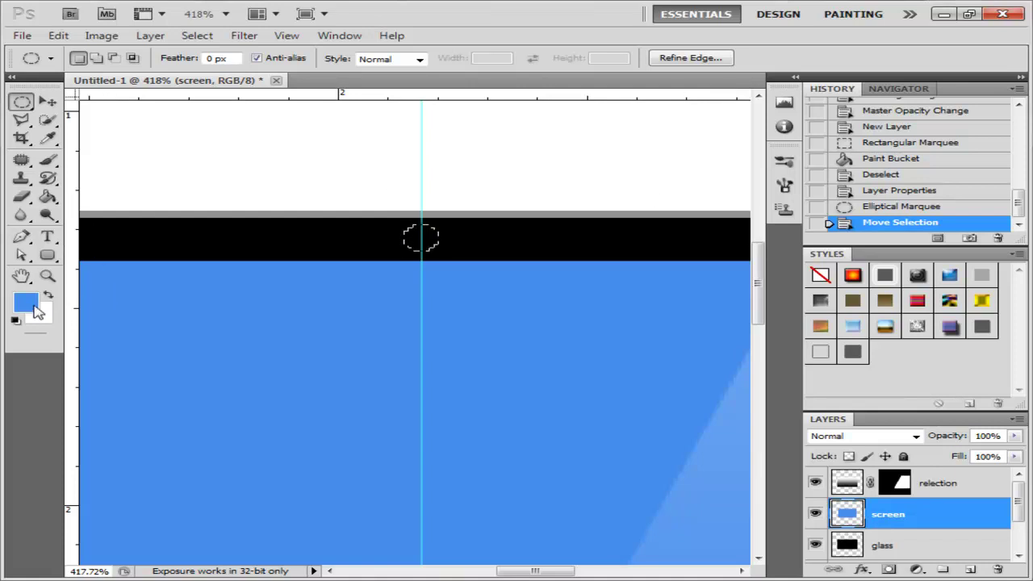
# Fill the circular selection with dark grey #626262
pyautogui.click(25, 302)
pyautogui.moveTo(652, 343); pyautogui.dragTo(511, 399)
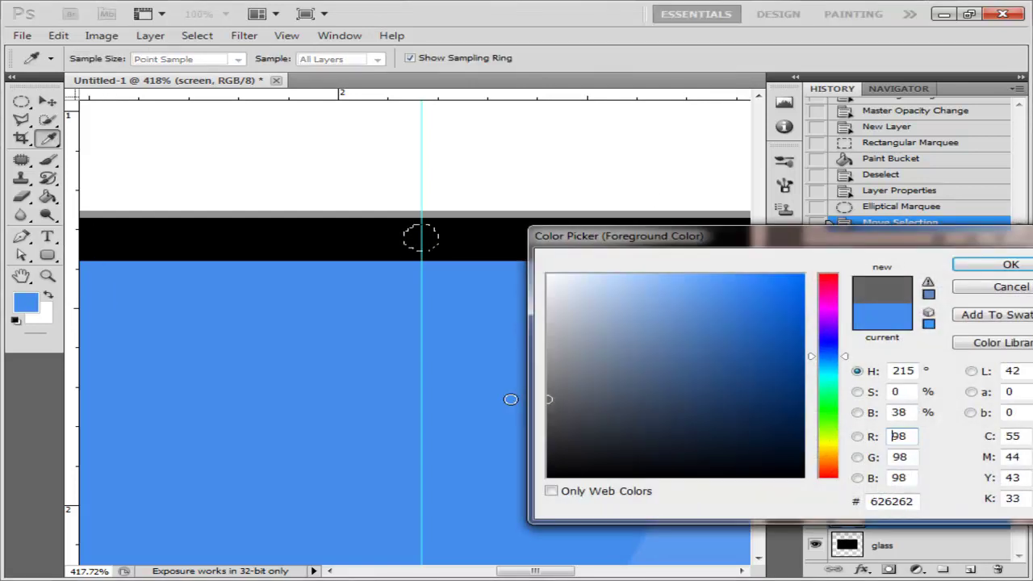
pyautogui.click(975, 268)
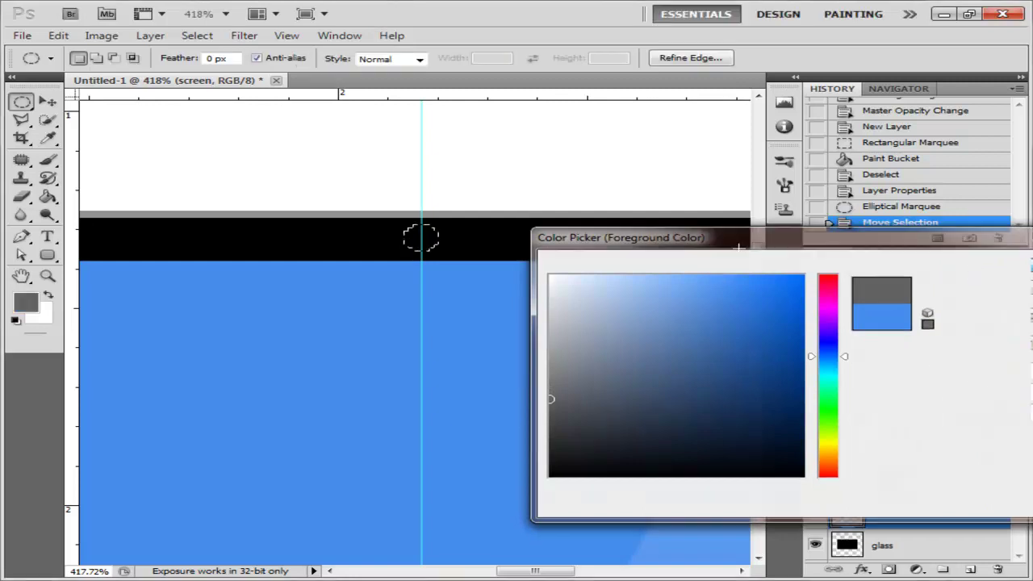
pyautogui.click(46, 196)
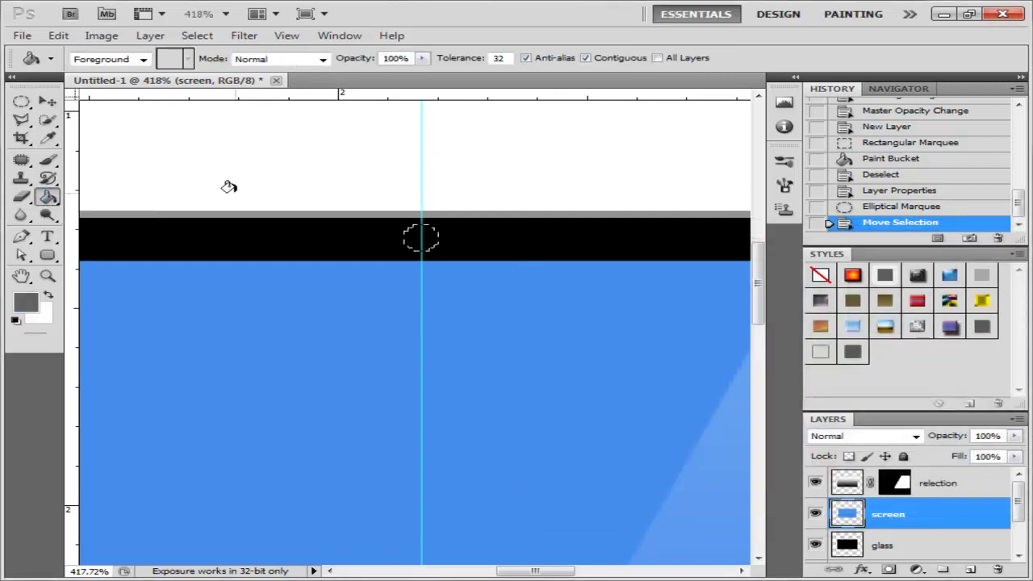
pyautogui.click(407, 236)
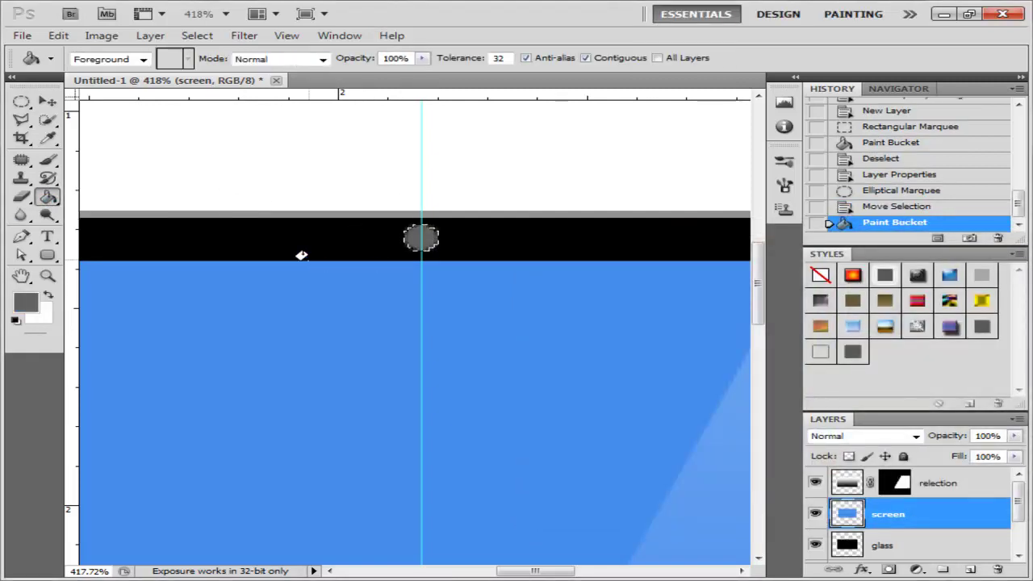
# Contract the circle by 1 px, fill it light grey #adadad, and deselect
pyautogui.click(244, 36)
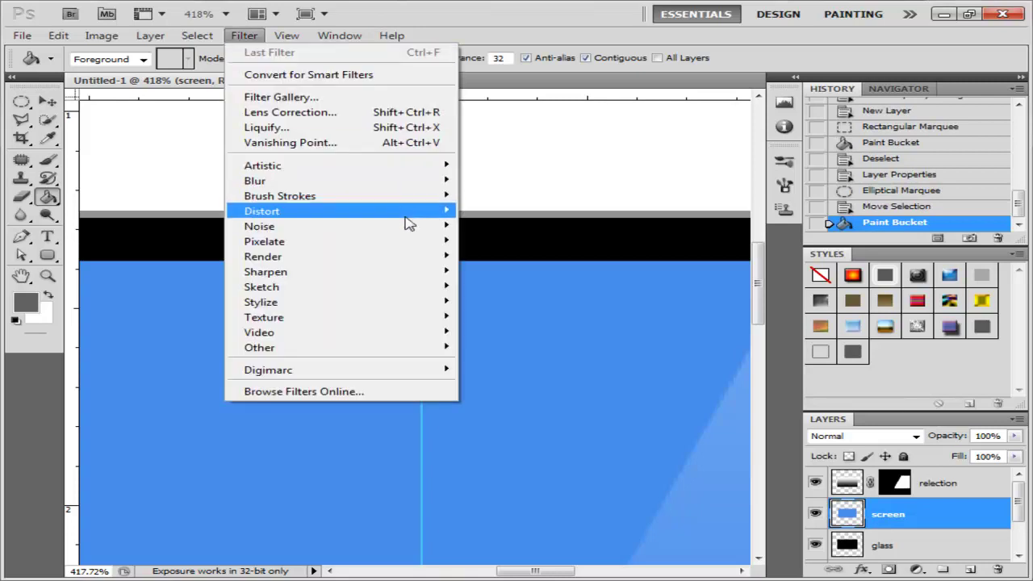
pyautogui.moveTo(197, 36)
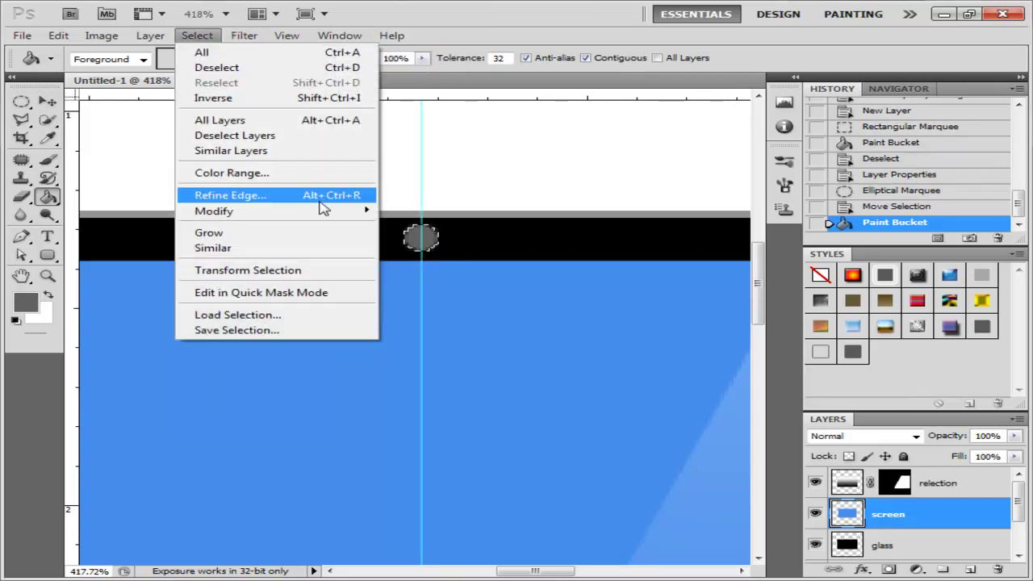
pyautogui.moveTo(214, 210)
pyautogui.click(438, 243)
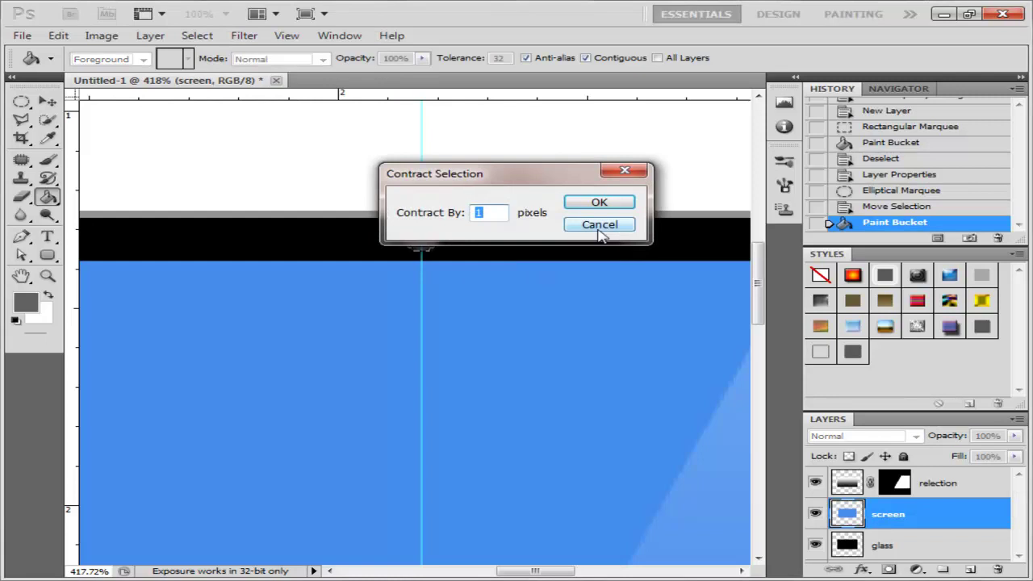
pyautogui.press('Return')
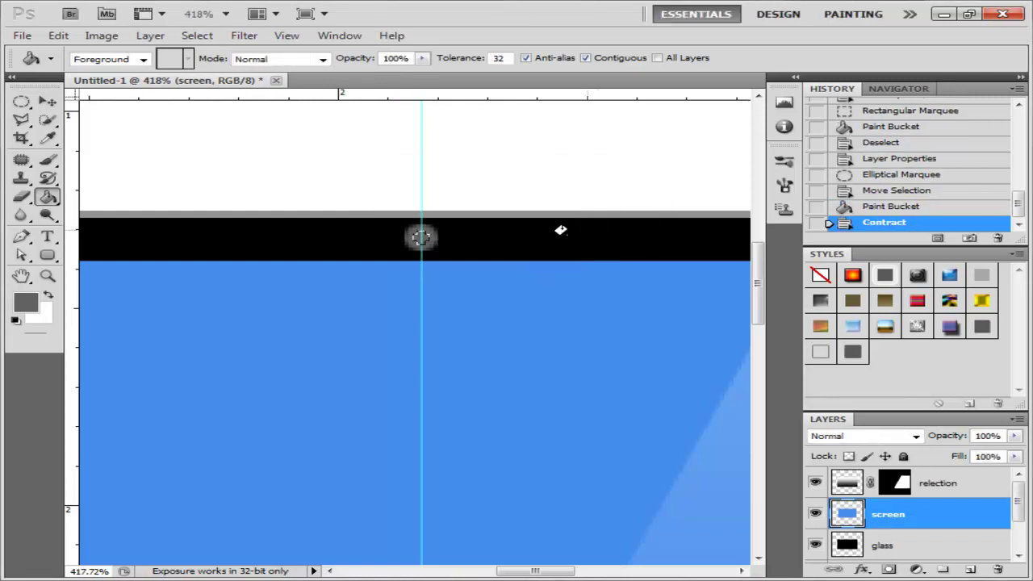
pyautogui.click(27, 304)
pyautogui.moveTo(561, 362); pyautogui.dragTo(549, 339)
pyautogui.click(1001, 267)
pyautogui.press('g')
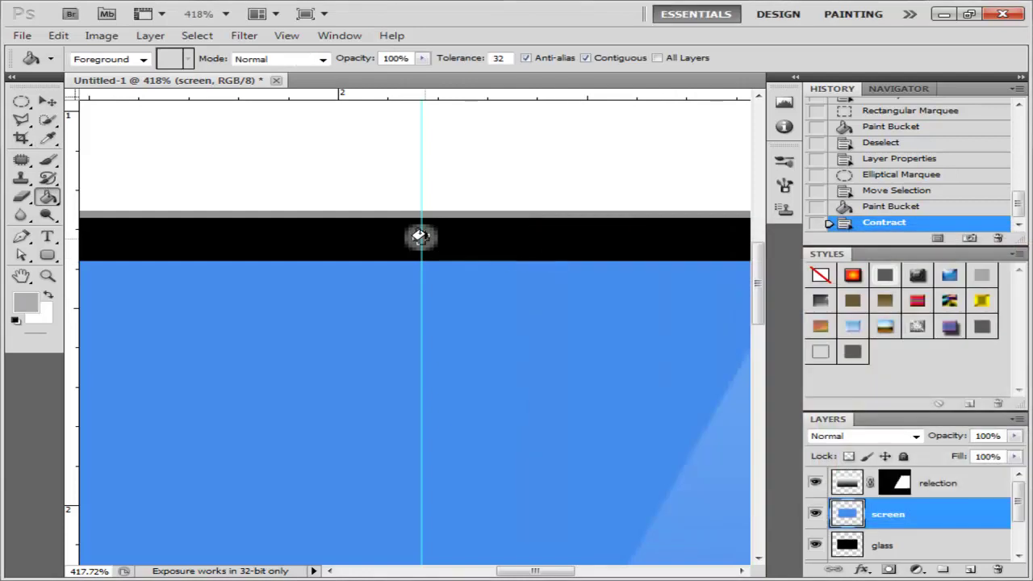
pyautogui.click(420, 235)
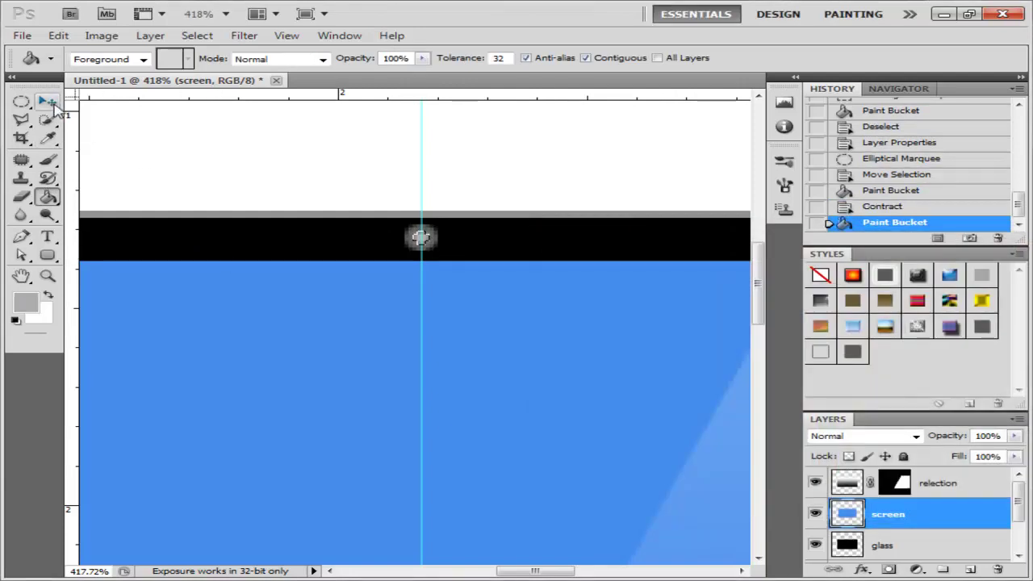
pyautogui.hotkey('ctrl', 'd')
pyautogui.click(48, 102)
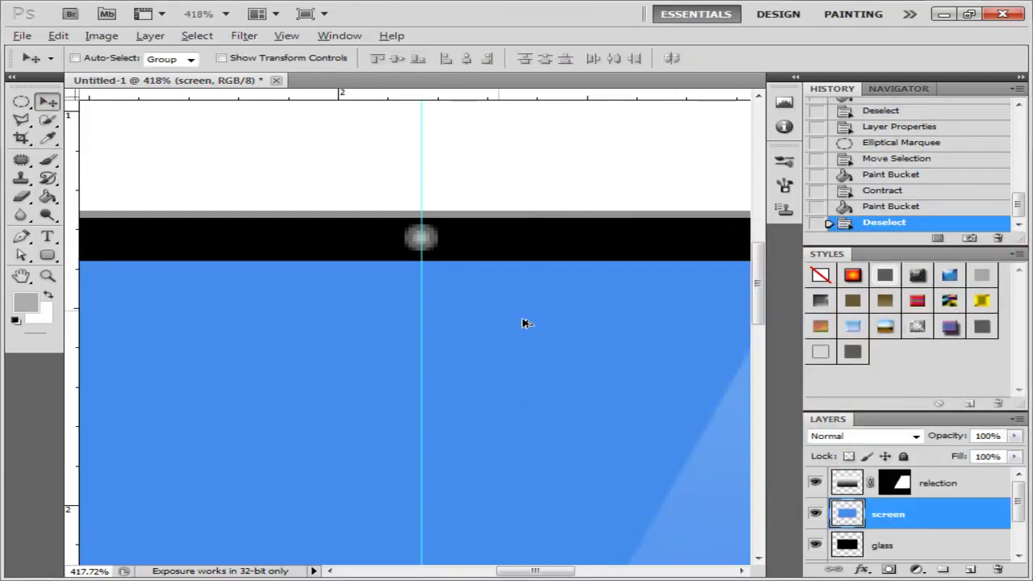
pyautogui.scroll(-3, 536, 341)
pyautogui.scroll(-4, 537, 341)
pyautogui.scroll(-1, 484, 371)
pyautogui.scroll(3, 392, 417)
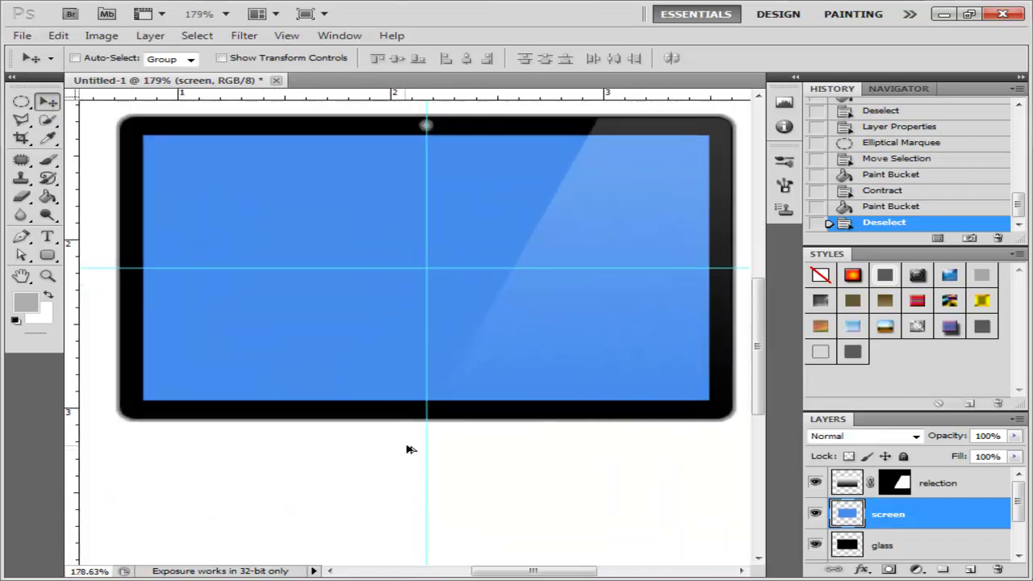
pyautogui.scroll(2, 408, 449)
pyautogui.scroll(2, 453, 413)
pyautogui.scroll(1, 451, 413)
pyautogui.scroll(-1, 456, 413)
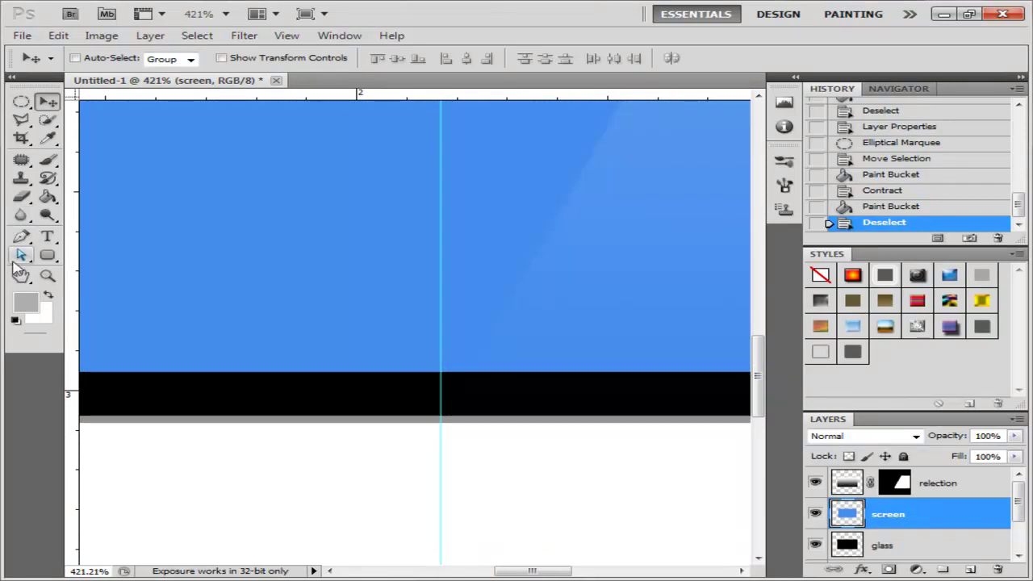
pyautogui.moveTo(22, 105); pyautogui.dragTo(81, 121)
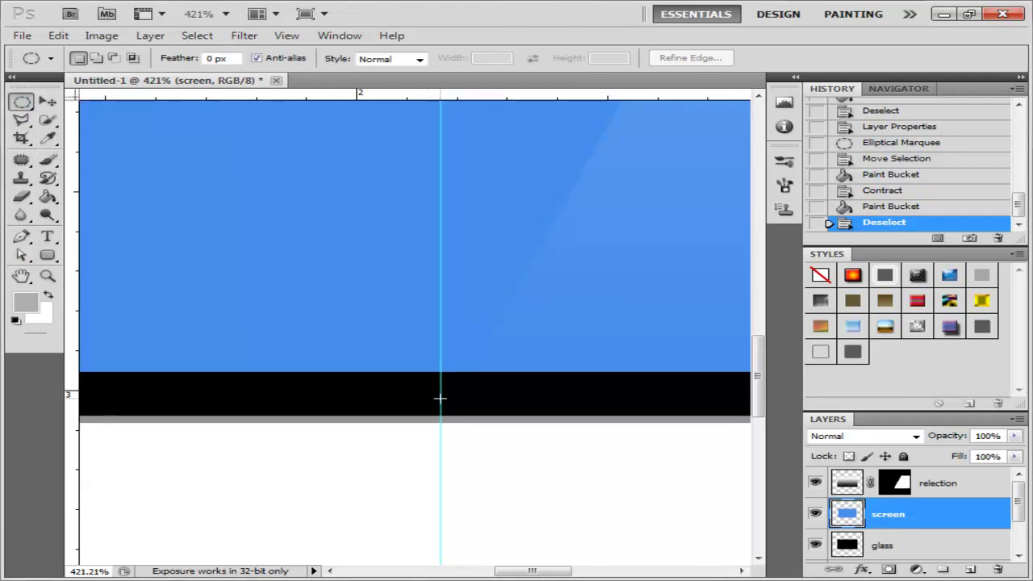
pyautogui.moveTo(440, 397)
pyautogui.mouseDown()
pyautogui.moveTo(476, 418)
pyautogui.moveTo(453, 406)
pyautogui.mouseUp()
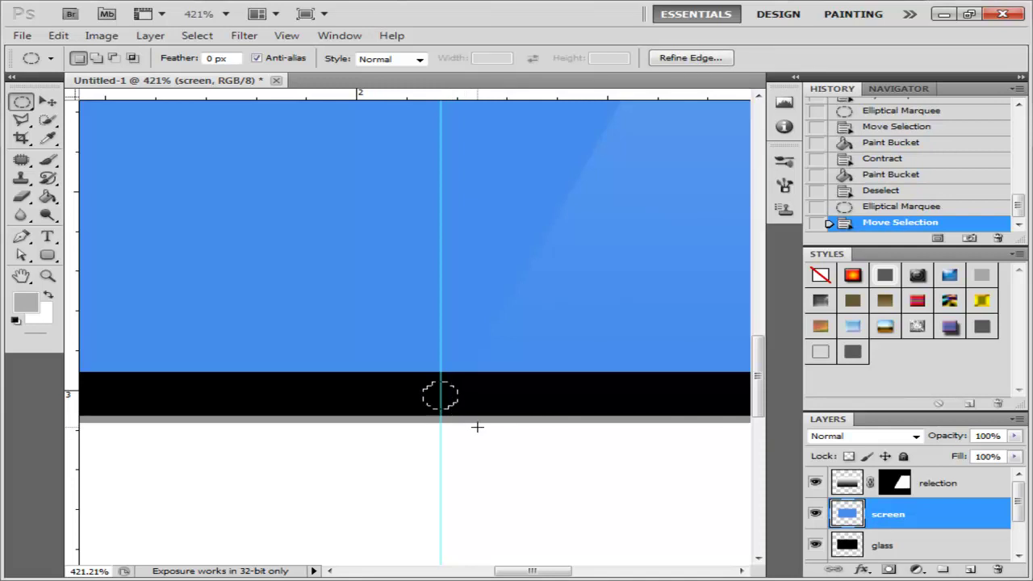
pyautogui.hotkey('ctrl', 'z')
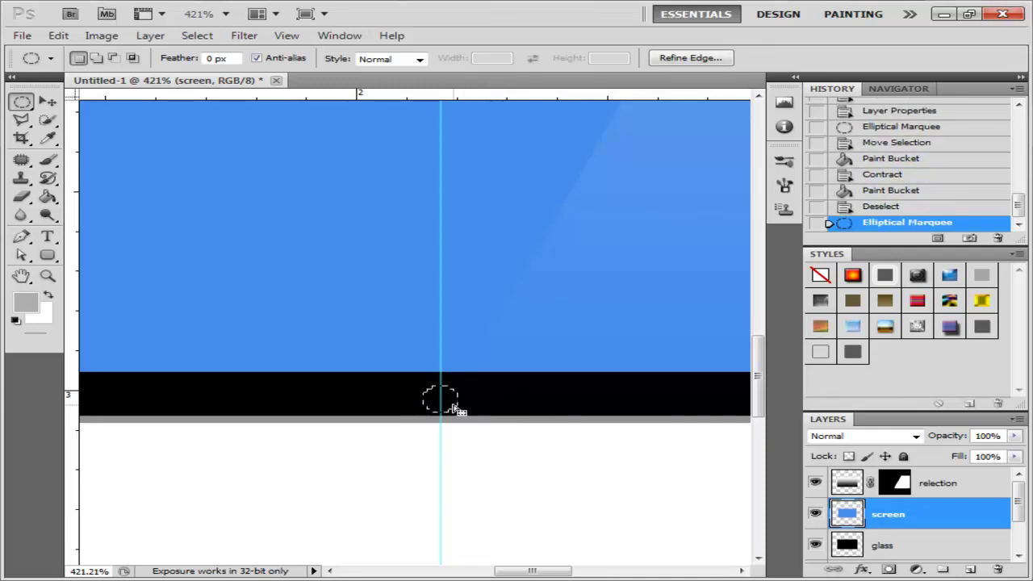
pyautogui.click(433, 393)
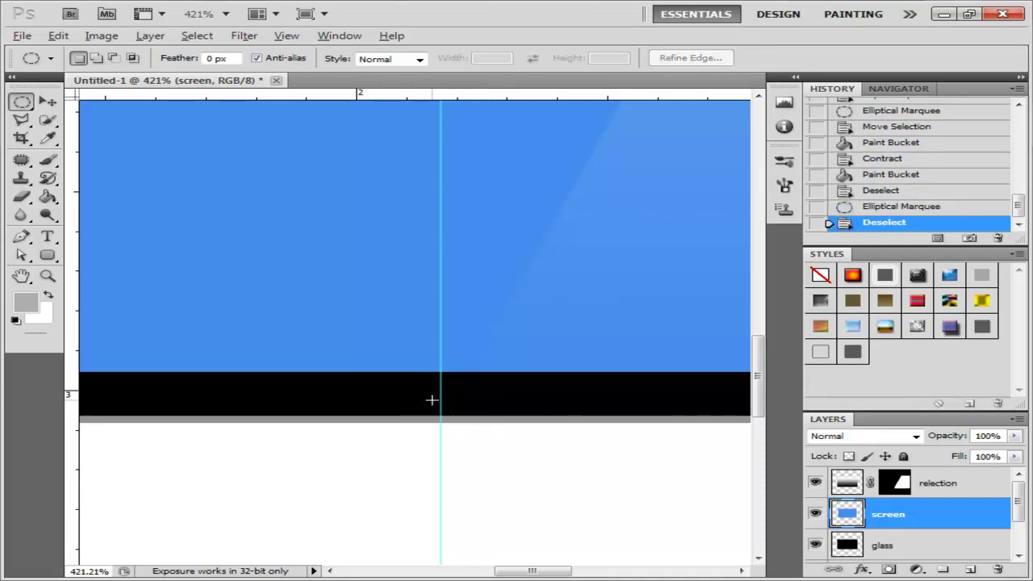
pyautogui.press('alt')
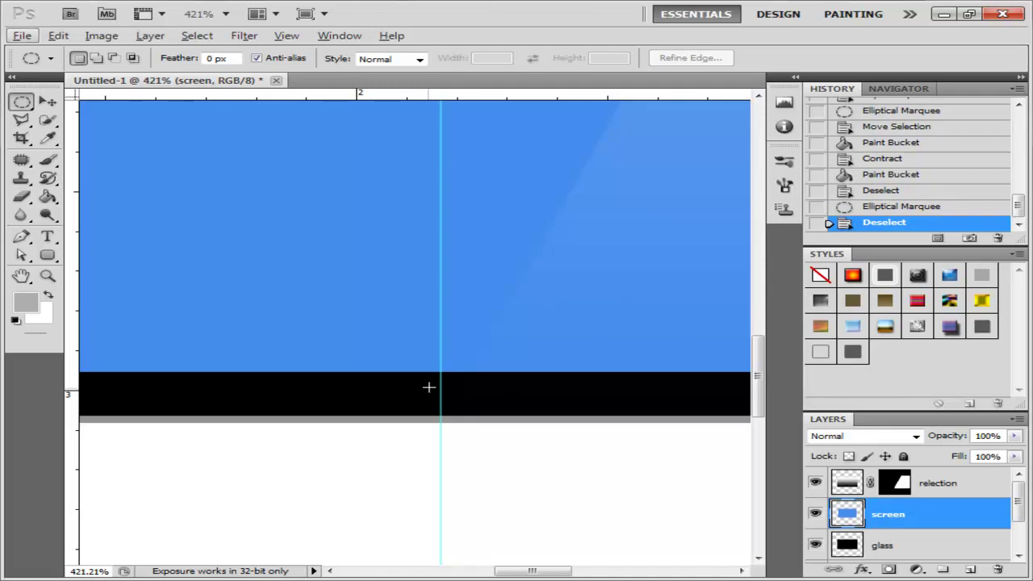
# Select a small circle on the bottom bezel at the guide and fill it white
pyautogui.moveTo(445, 389); pyautogui.dragTo(458, 409)
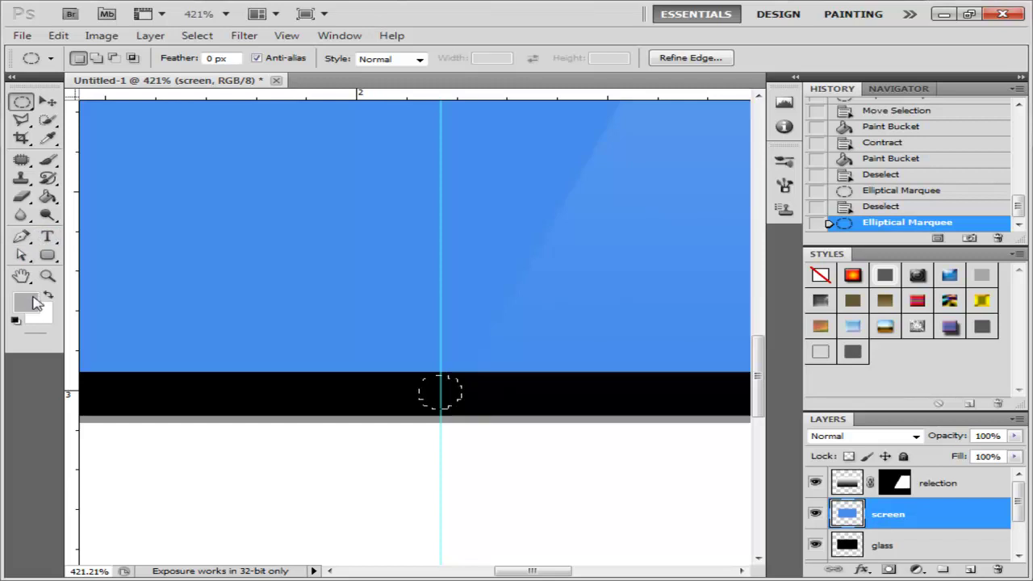
pyautogui.click(33, 295)
pyautogui.click(1010, 265)
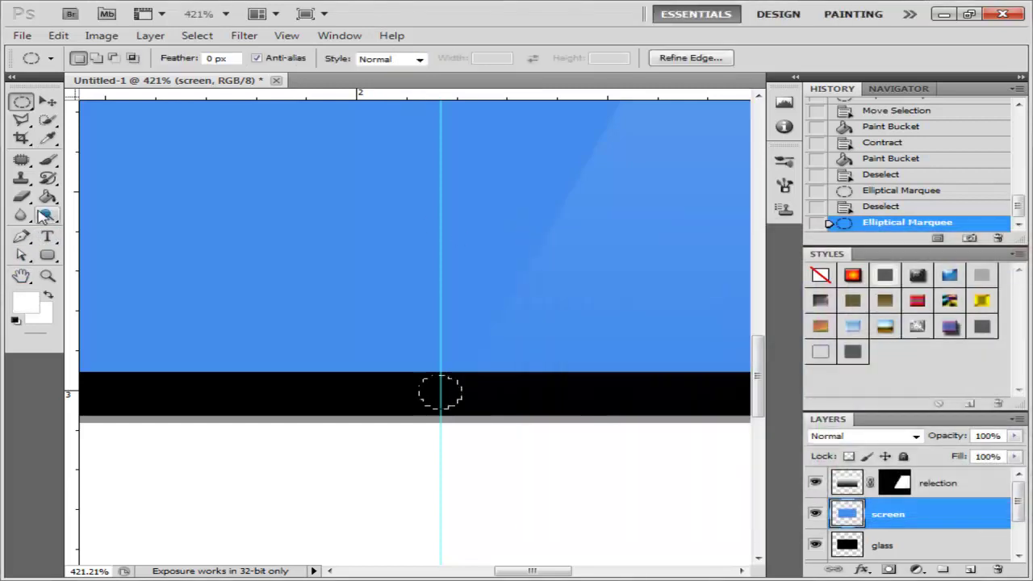
pyautogui.click(47, 196)
pyautogui.click(92, 211)
pyautogui.click(445, 384)
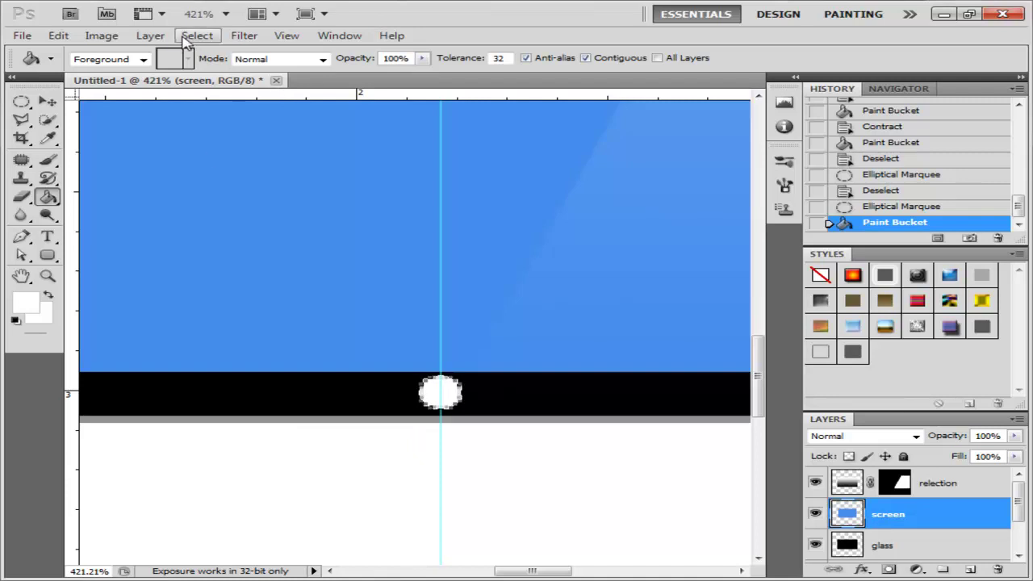
# Contract the circle selection by 2 px and fill white, then contract 2 px again and fill black
pyautogui.click(194, 35)
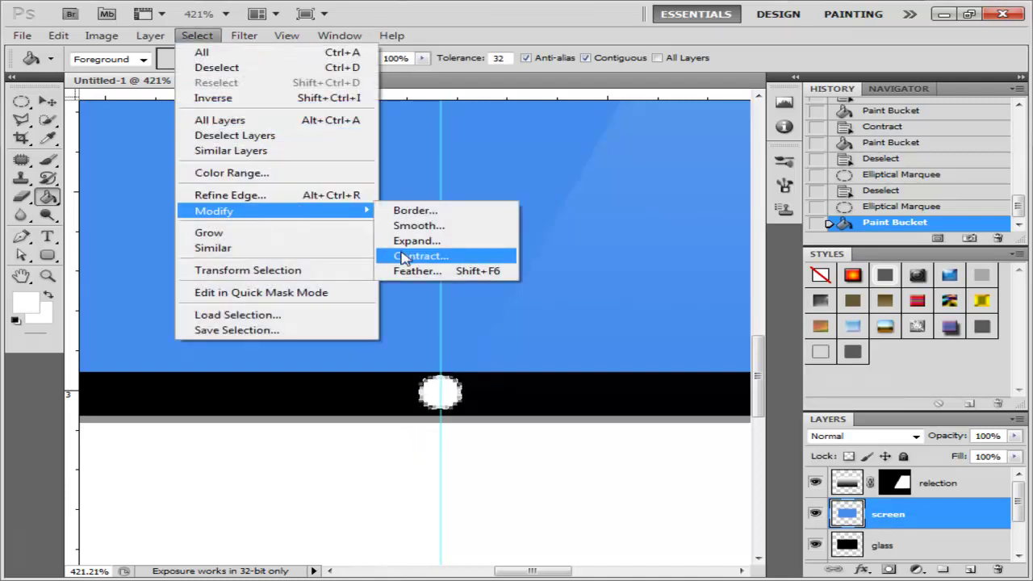
pyautogui.click(404, 257)
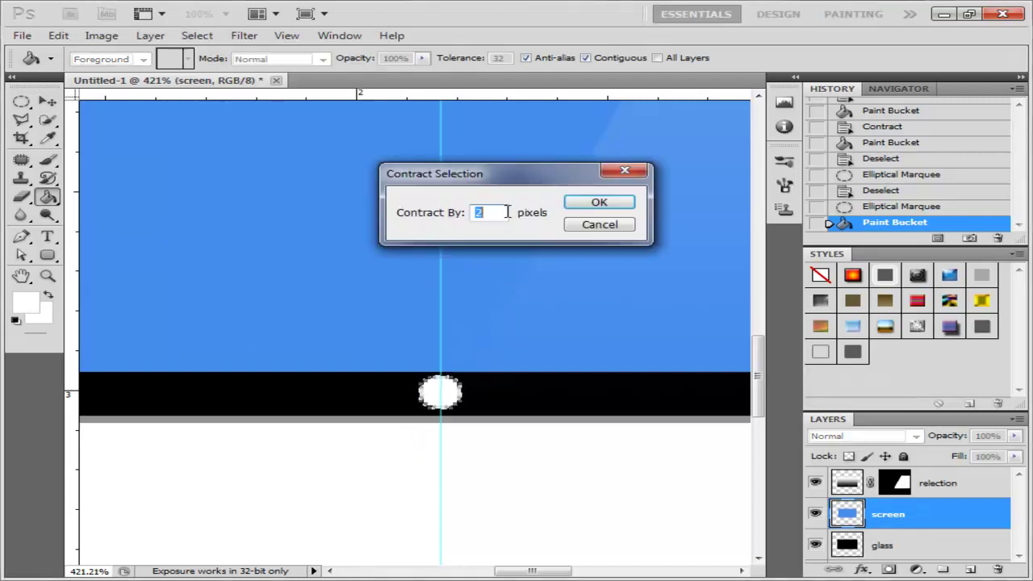
pyautogui.click(599, 202)
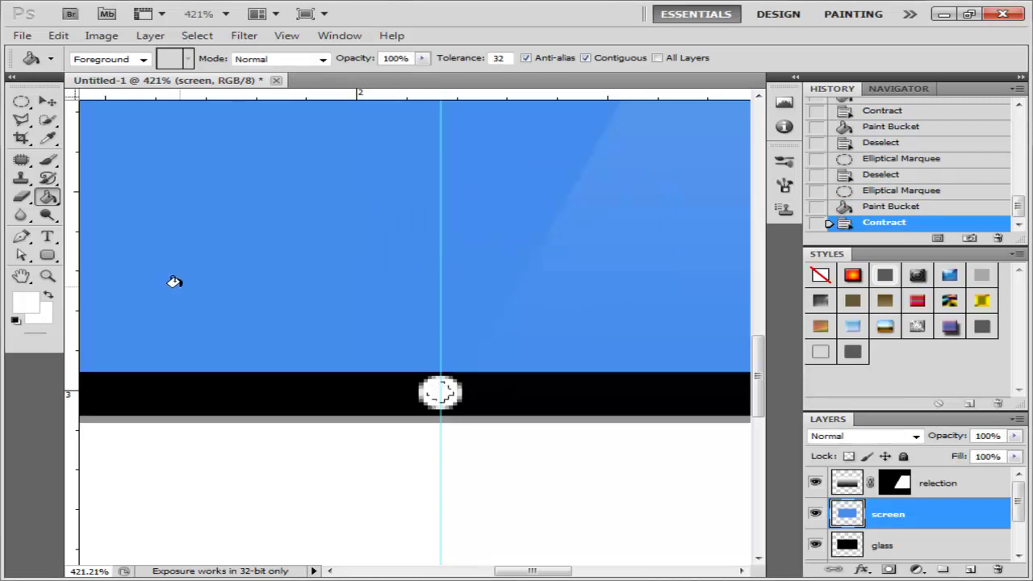
pyautogui.click(430, 417)
pyautogui.click(197, 36)
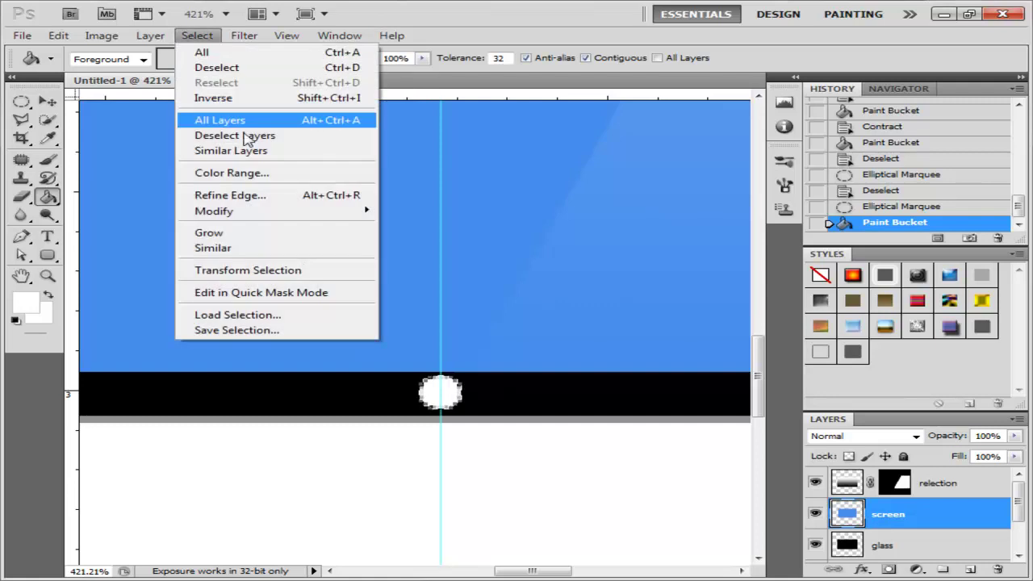
pyautogui.click(418, 256)
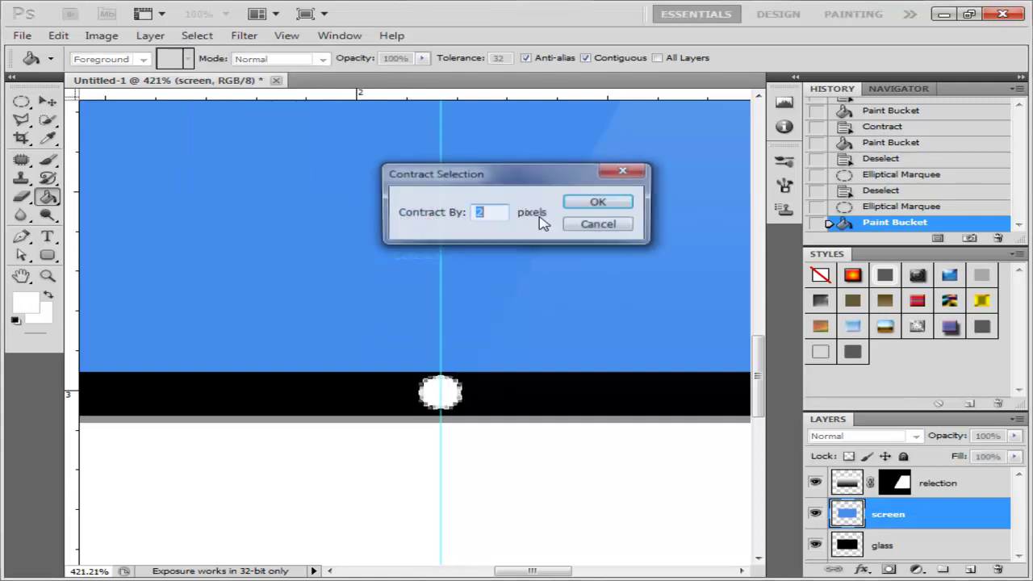
pyautogui.press('Return')
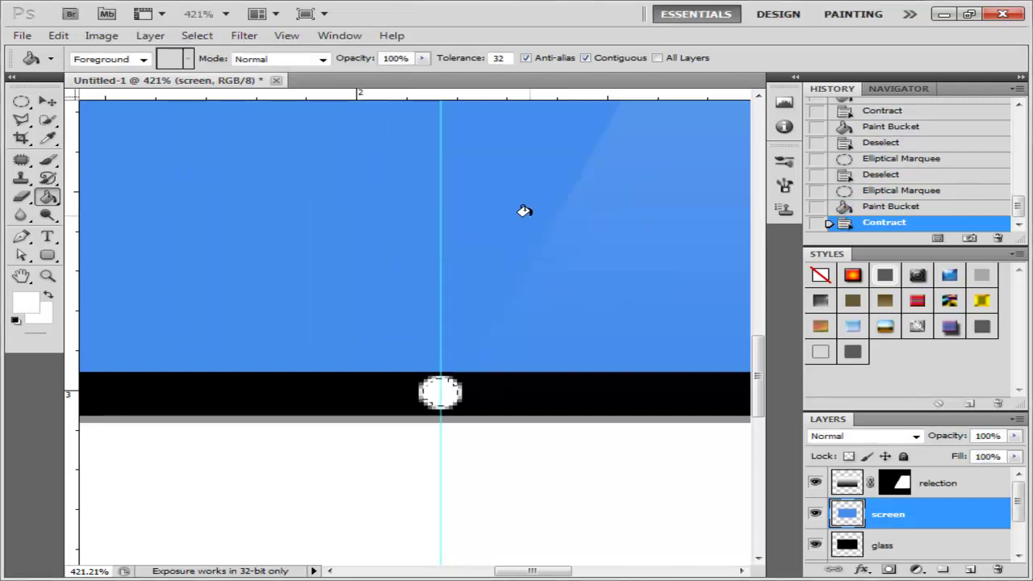
pyautogui.click(16, 320)
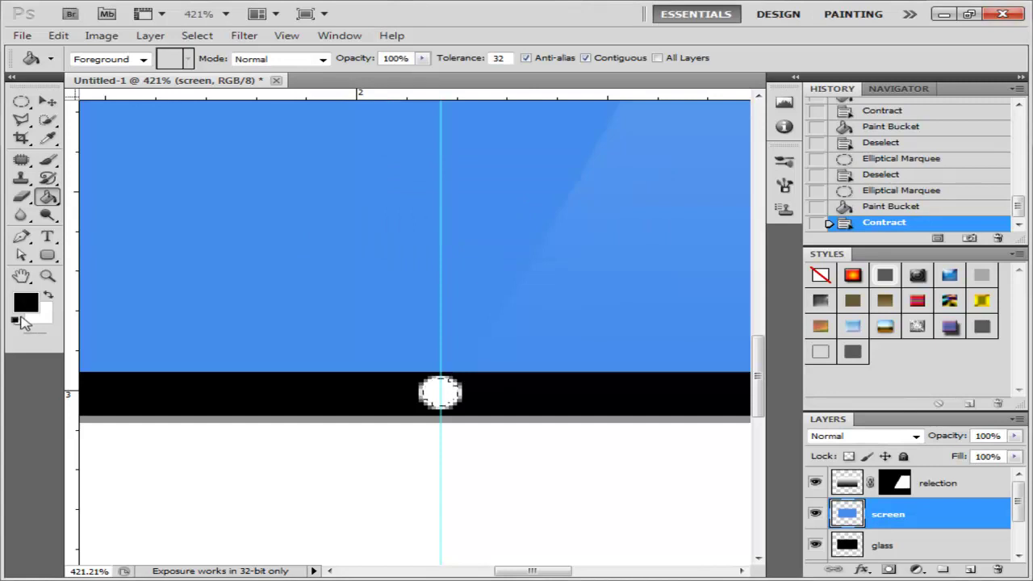
pyautogui.click(440, 394)
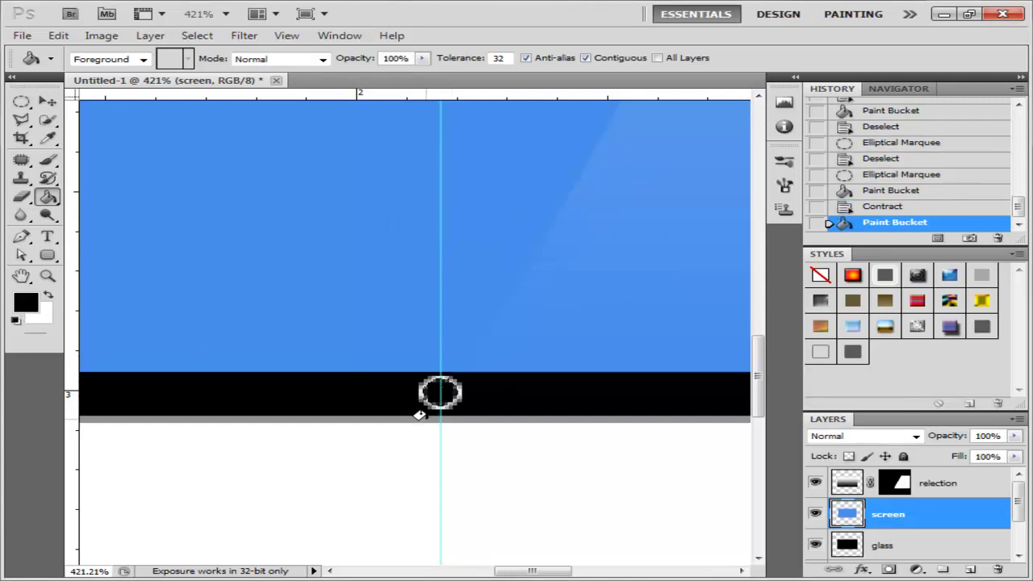
# Contract the selection another 2 px and fill the inner circle white
pyautogui.click(243, 35)
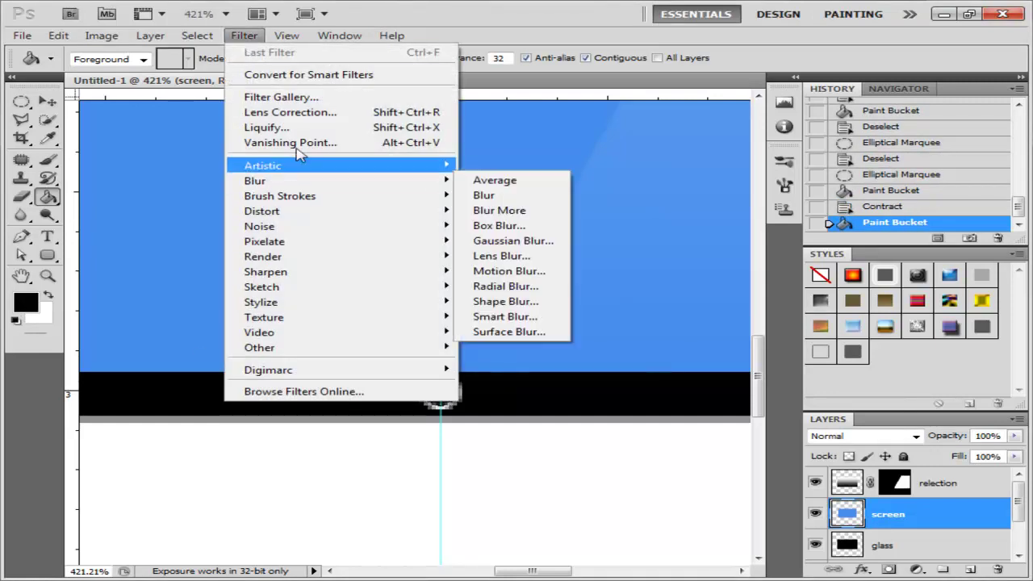
pyautogui.click(197, 35)
pyautogui.moveTo(214, 211)
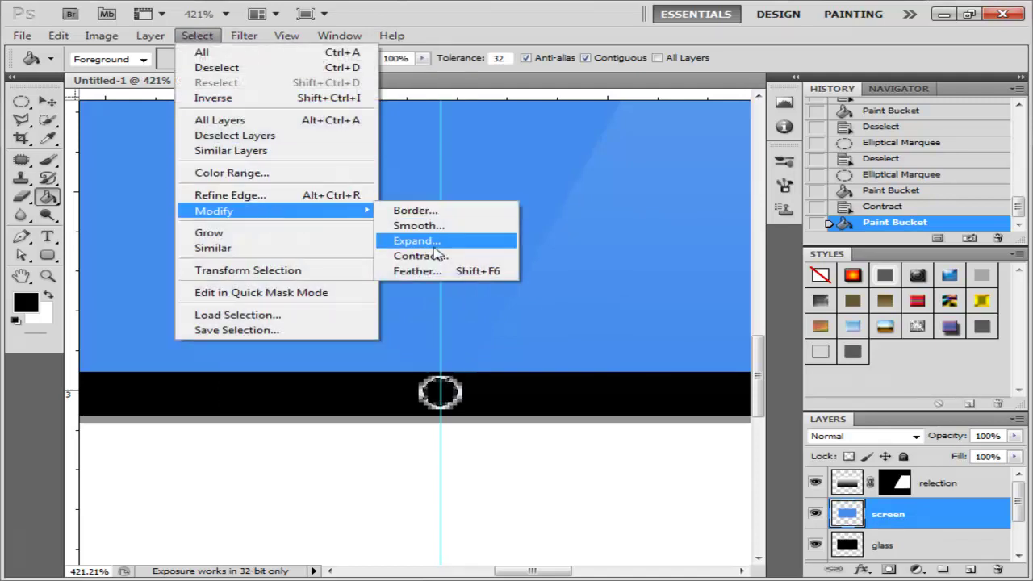
pyautogui.click(433, 256)
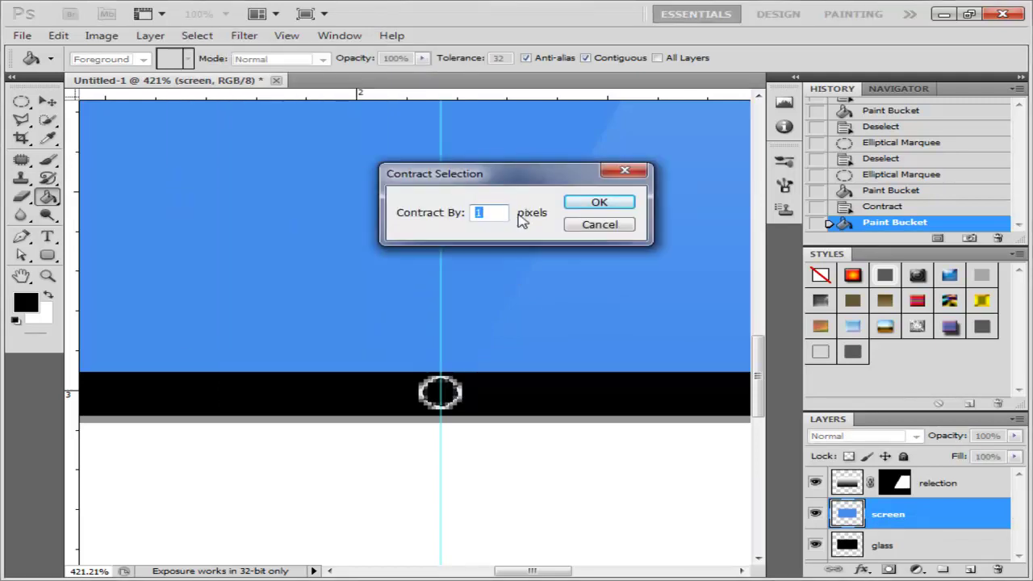
pyautogui.press('Return')
pyautogui.click(477, 256)
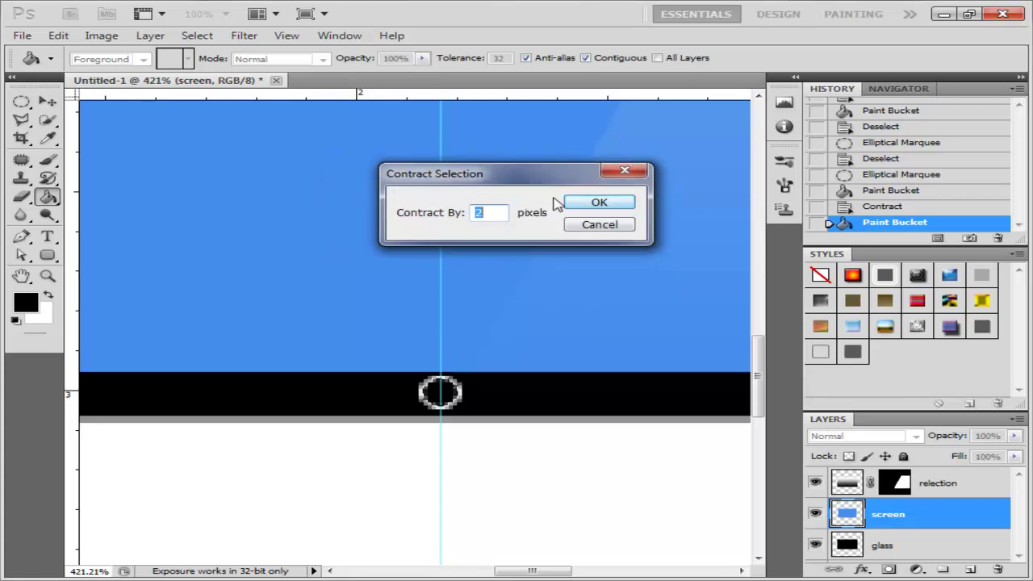
pyautogui.click(596, 202)
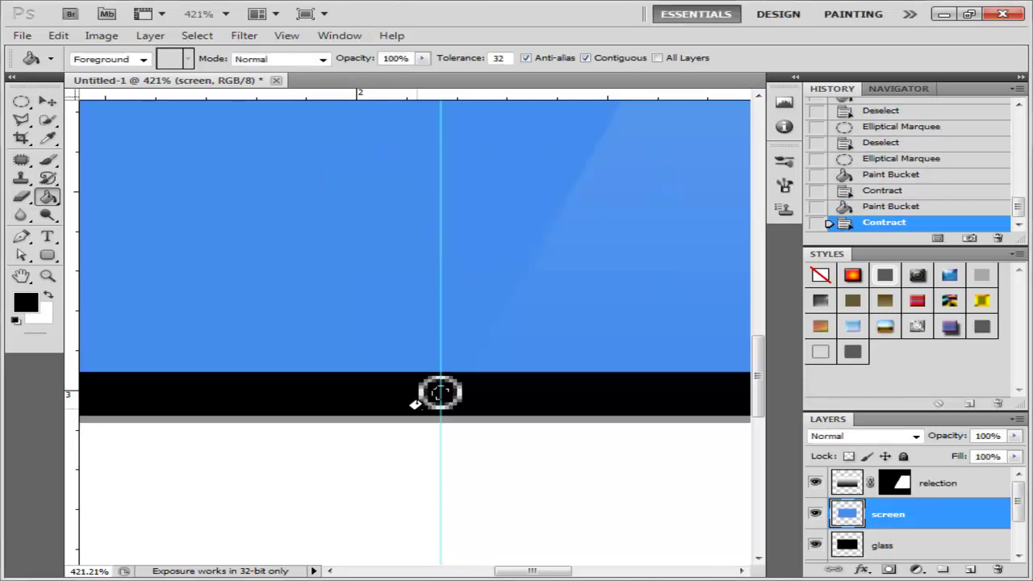
pyautogui.press('x')
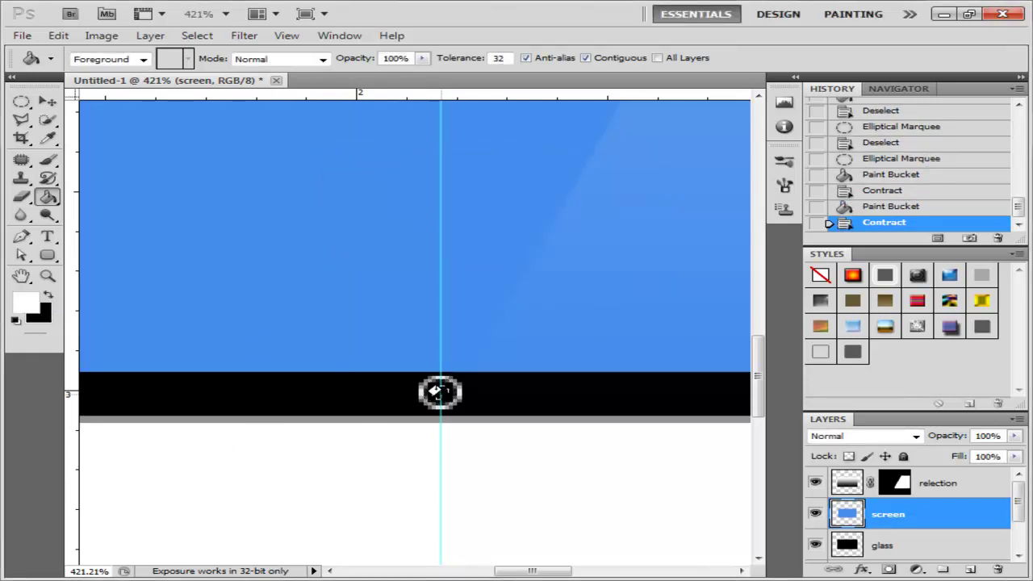
pyautogui.click(437, 392)
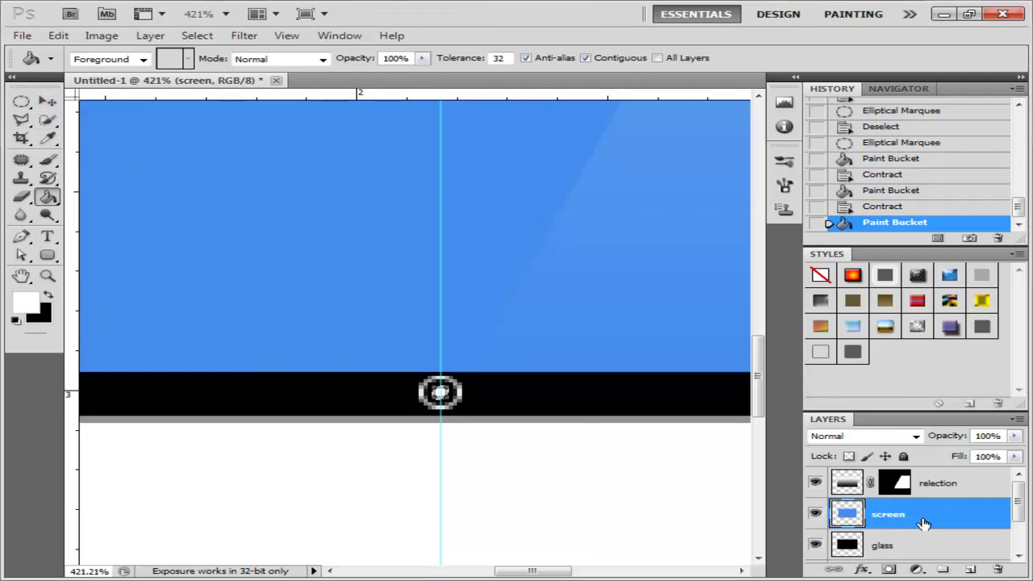
# Revert History to before the ring fills and drop the circle selection
pyautogui.scroll(-2, 924, 529)
pyautogui.scroll(2, 905, 509)
pyautogui.moveTo(876, 219); pyautogui.dragTo(930, 139)
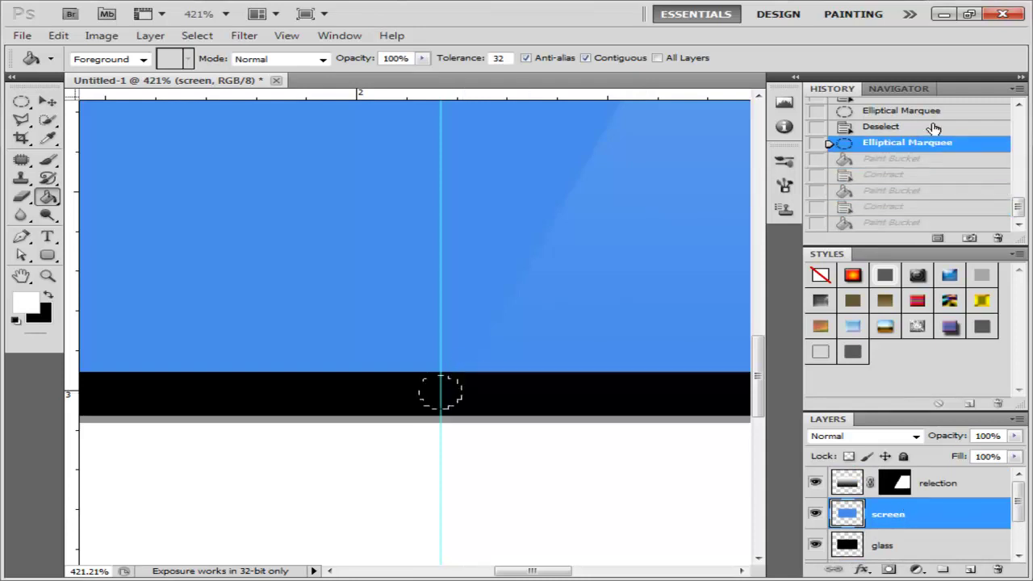
pyautogui.click(933, 129)
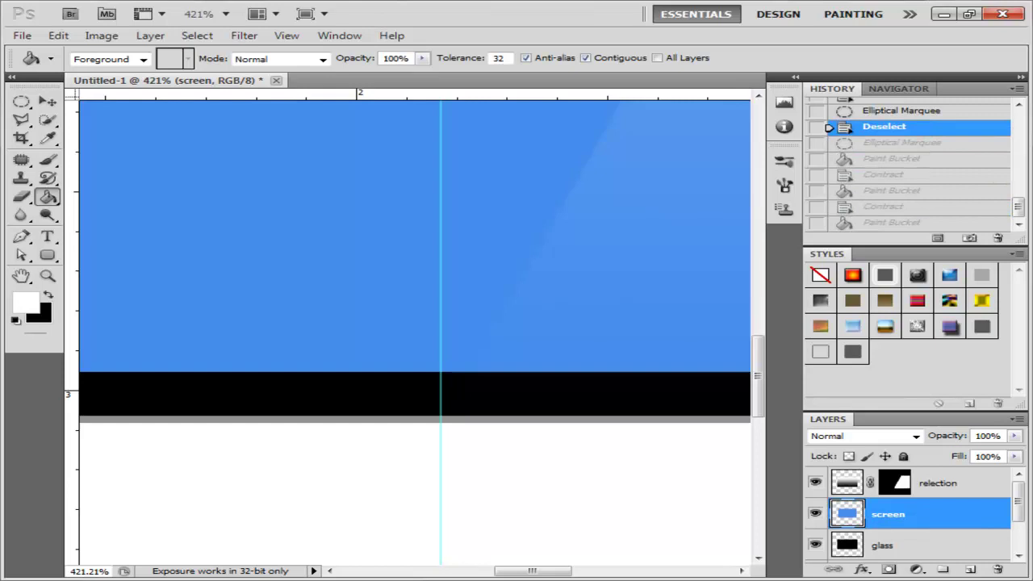
pyautogui.click(970, 570)
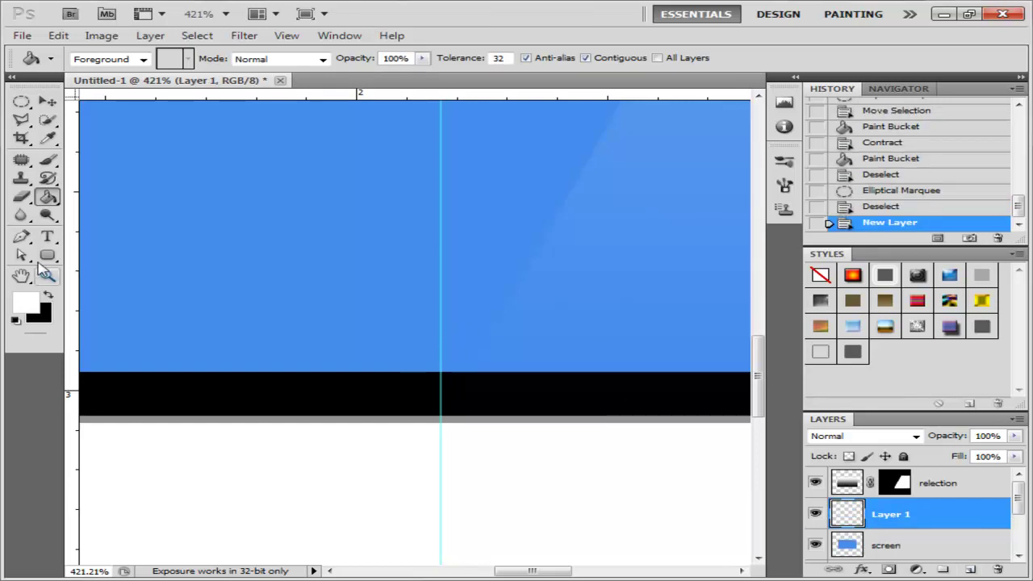
# Marquee a small circle on the black bar, nudge it onto the guide, and fill it white
pyautogui.moveTo(21, 102); pyautogui.dragTo(61, 103)
pyautogui.rightClick(21, 102)
pyautogui.click(105, 115)
pyautogui.moveTo(411, 375); pyautogui.dragTo(456, 408)
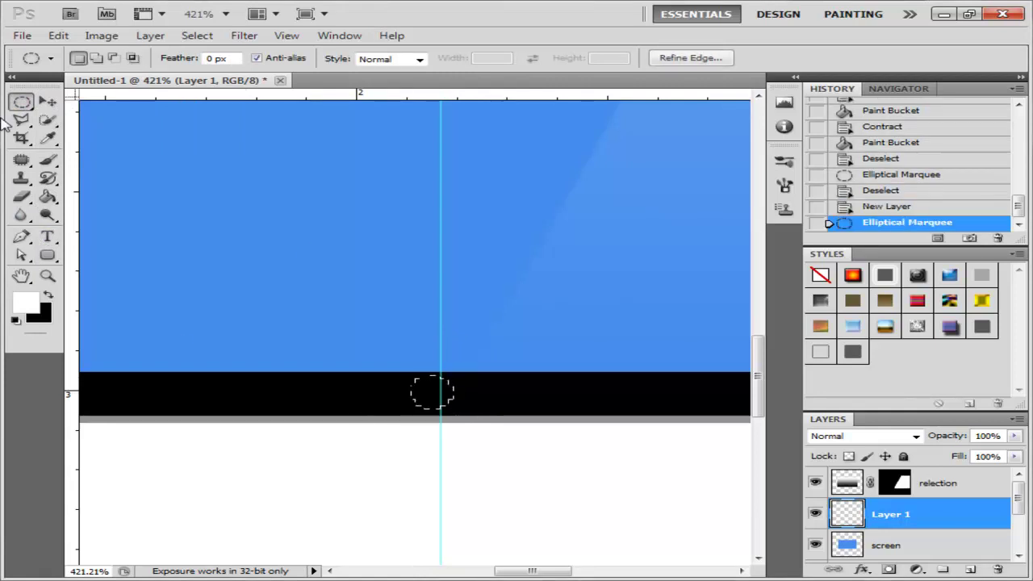
pyautogui.press('Right')
pyautogui.press('Right')
pyautogui.press('Right')
pyautogui.press('Right')
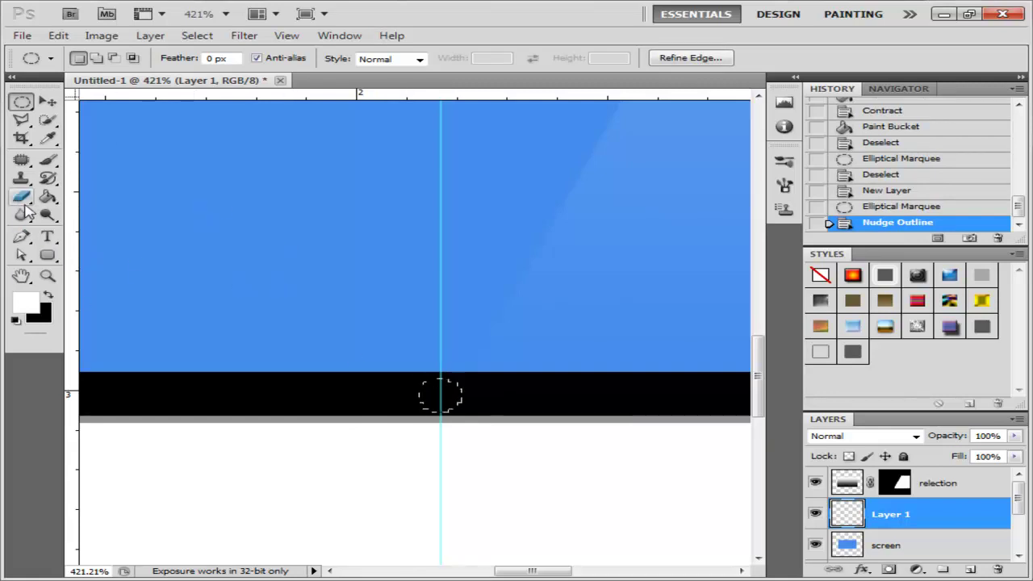
pyautogui.click(48, 196)
pyautogui.click(149, 210)
pyautogui.click(441, 391)
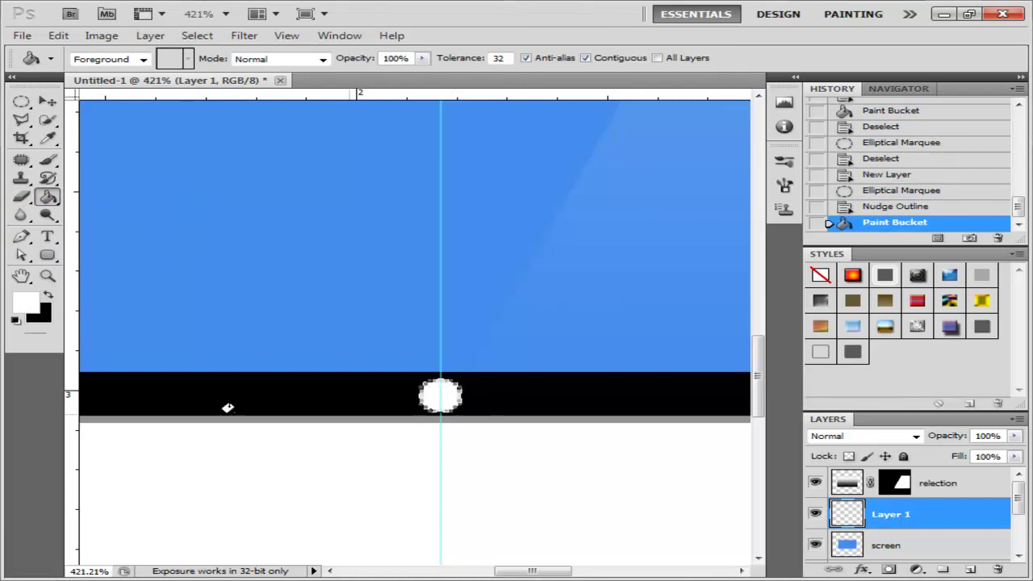
# Contract the circle selection by 2 px and fill the inner circle black
pyautogui.click(205, 38)
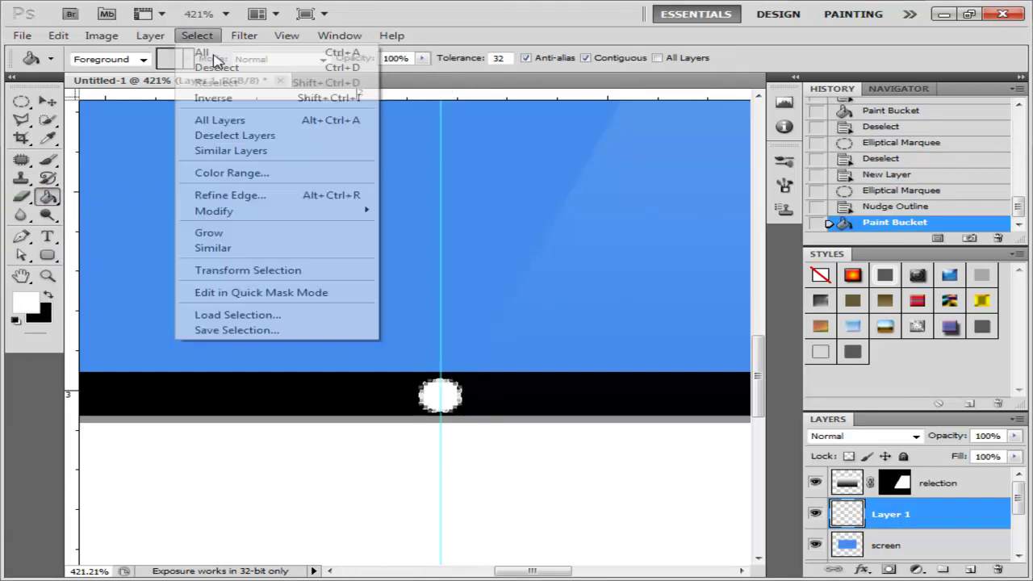
pyautogui.click(275, 196)
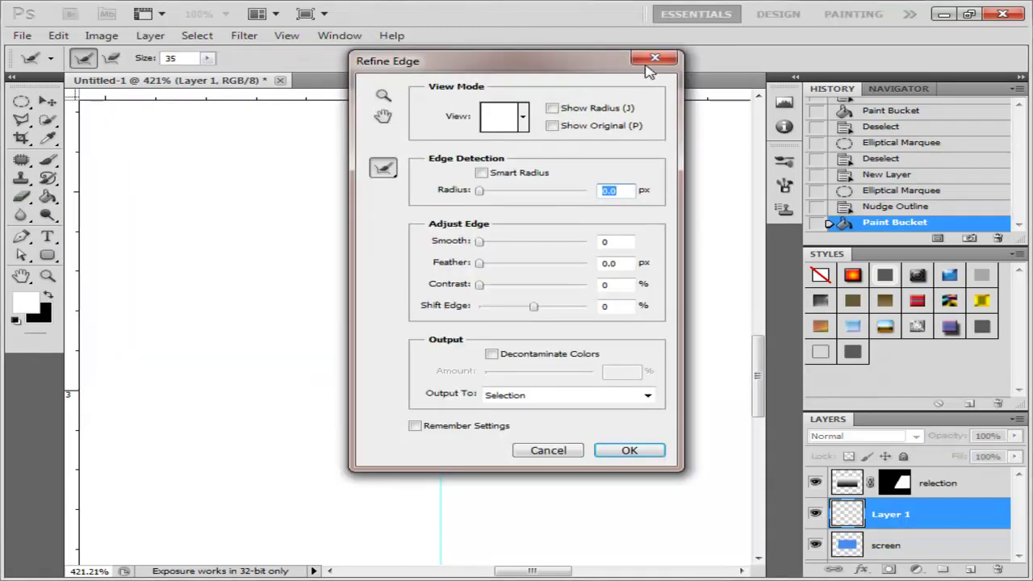
pyautogui.click(654, 58)
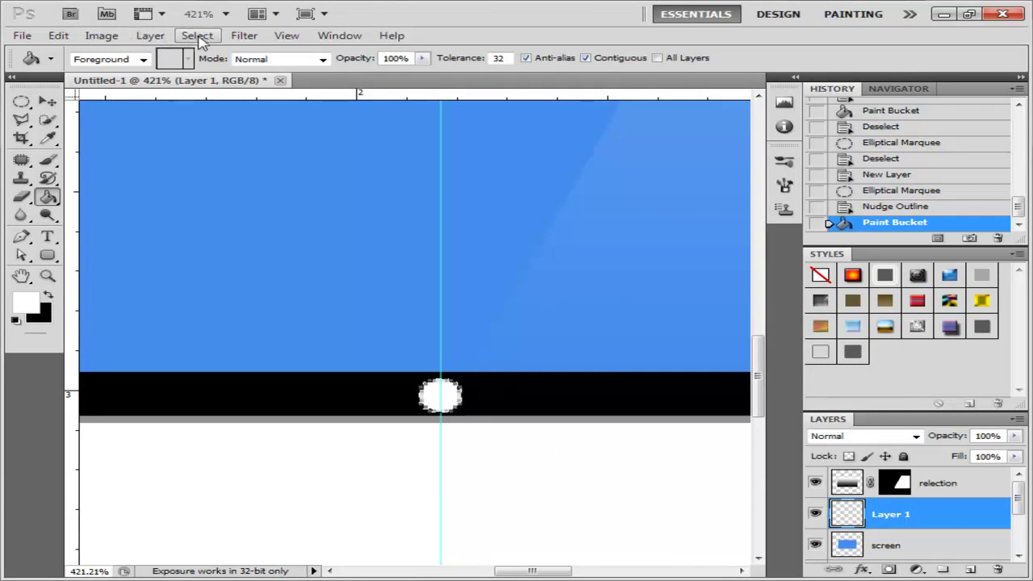
pyautogui.click(197, 37)
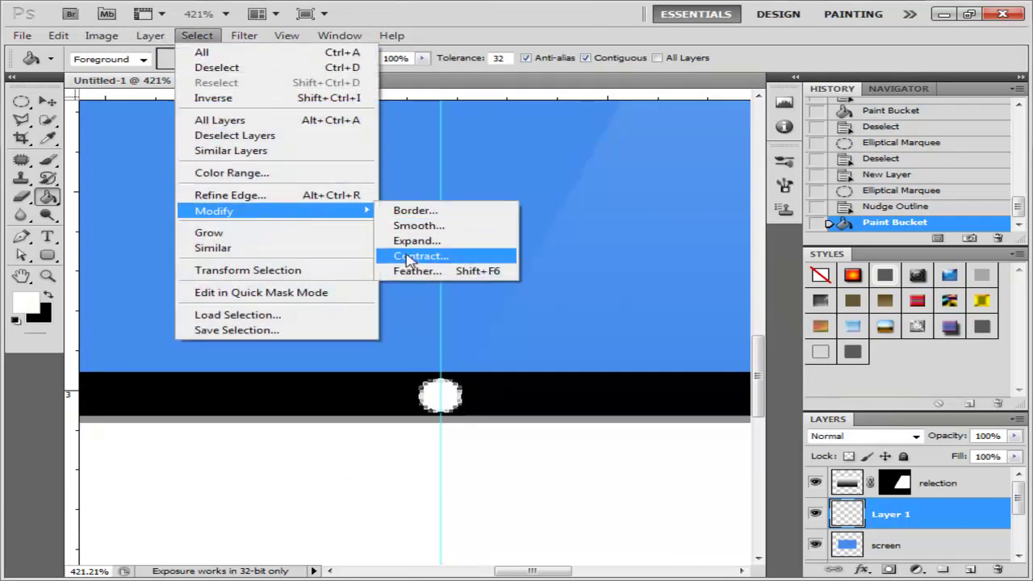
pyautogui.click(409, 256)
pyautogui.press('Return')
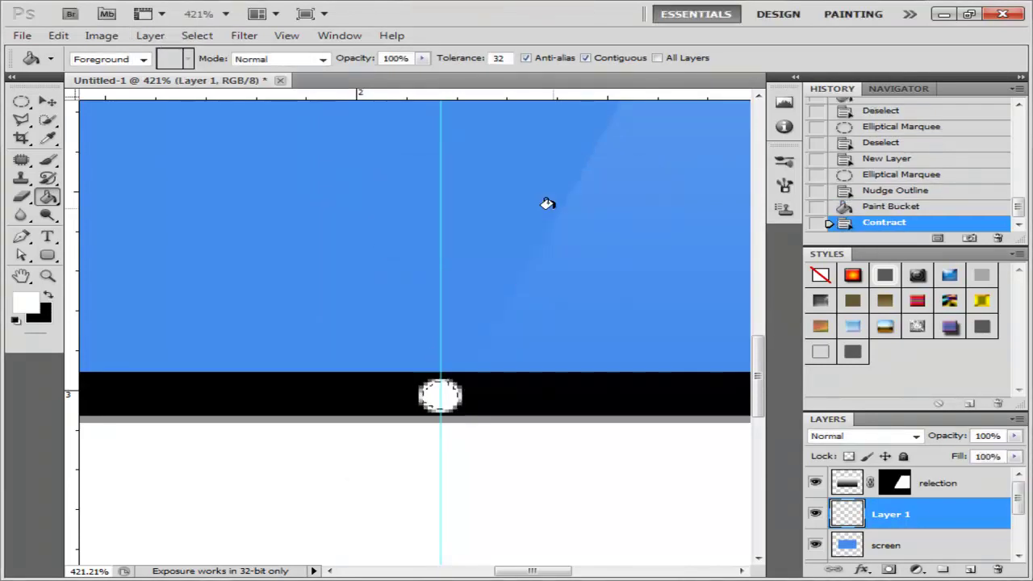
pyautogui.click(49, 296)
pyautogui.click(409, 403)
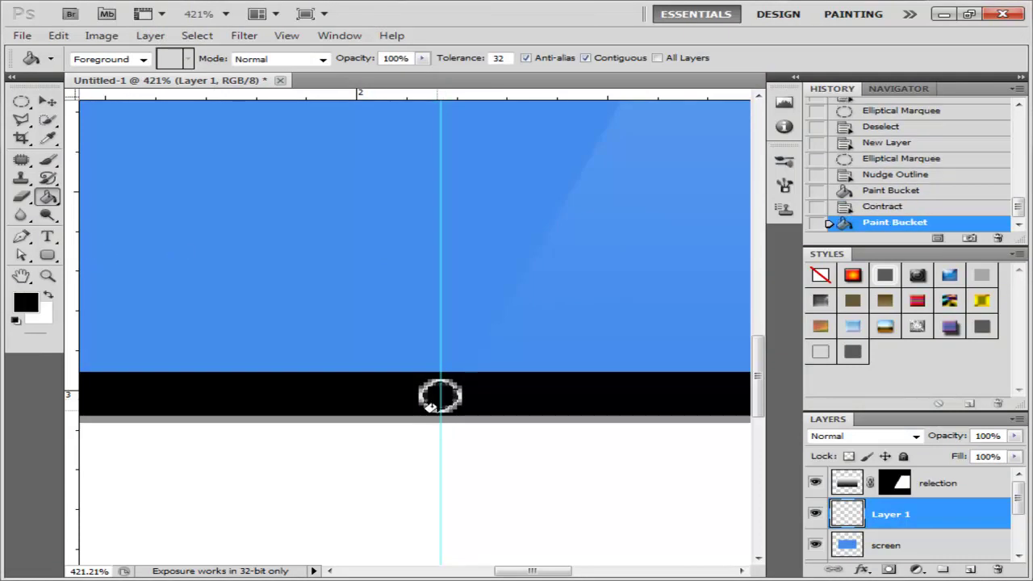
# Contract the selection another 2 px and fill the centre dot white
pyautogui.click(194, 35)
pyautogui.moveTo(214, 210)
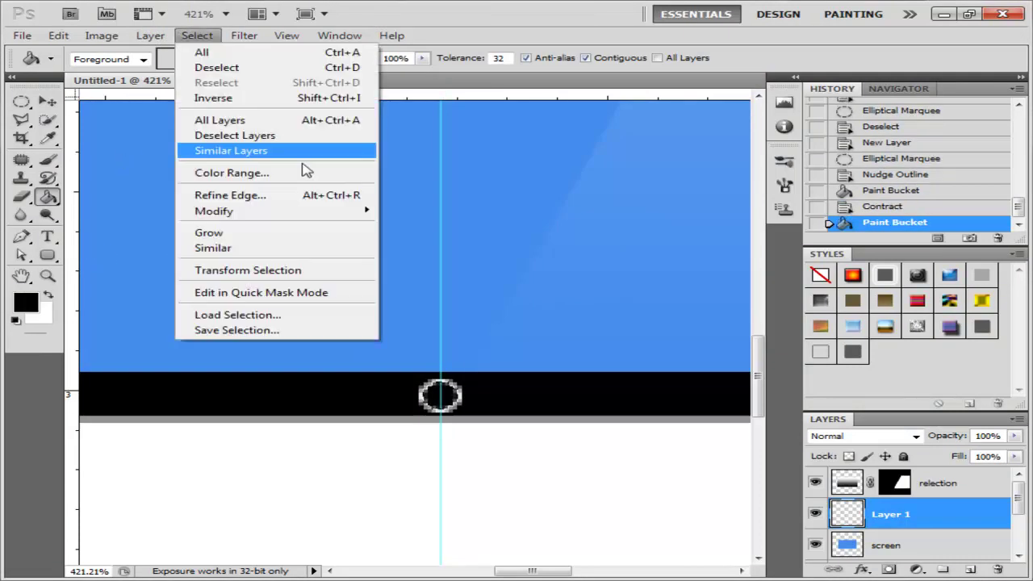
pyautogui.click(420, 255)
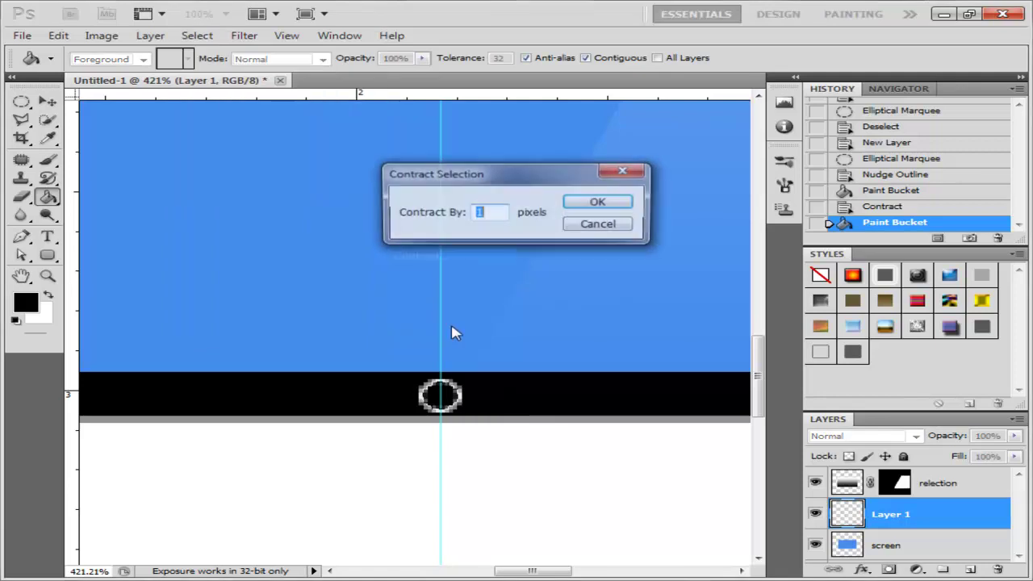
pyautogui.press('Return')
pyautogui.click(488, 231)
pyautogui.click(598, 201)
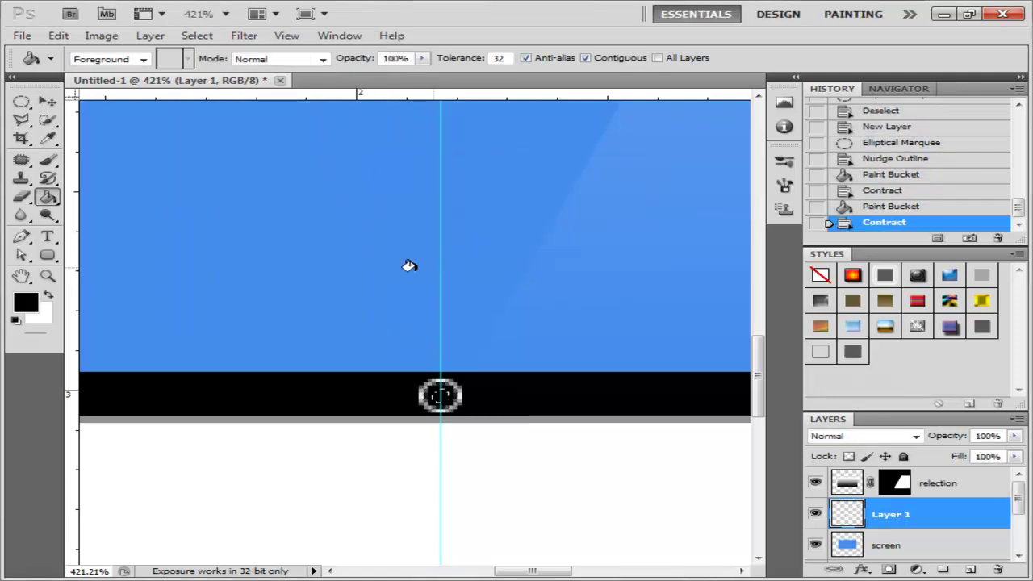
pyautogui.press('x')
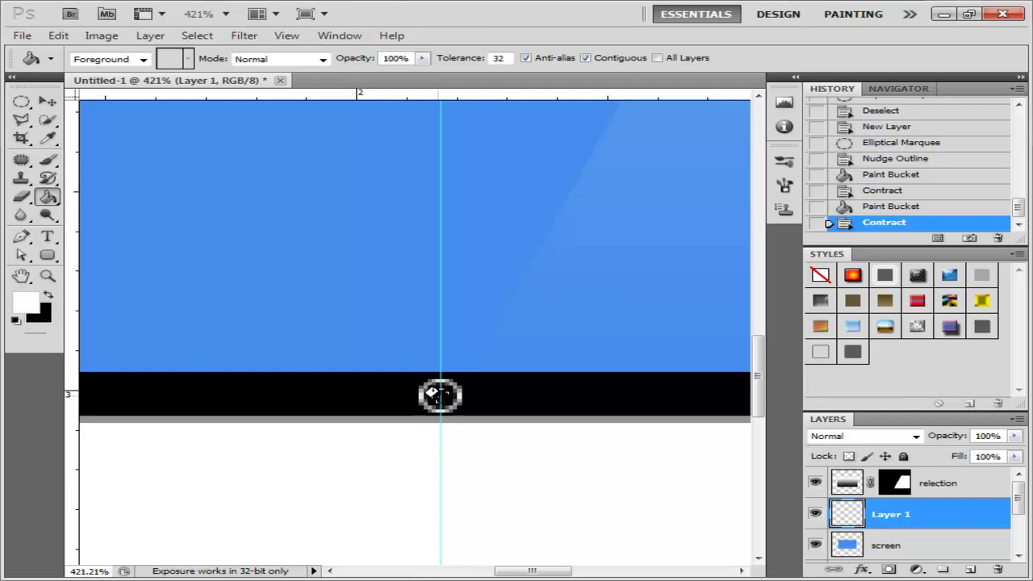
pyautogui.click(439, 394)
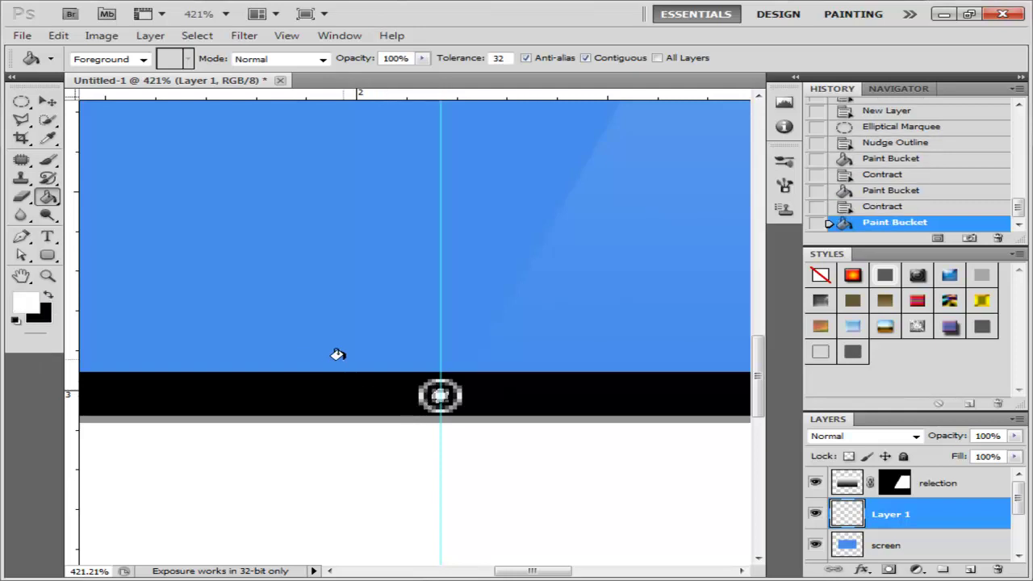
# Add an Outer Glow to Layer 1 with Linear Dodge (Add) blending at 100% opacity
pyautogui.doubleClick(936, 516)
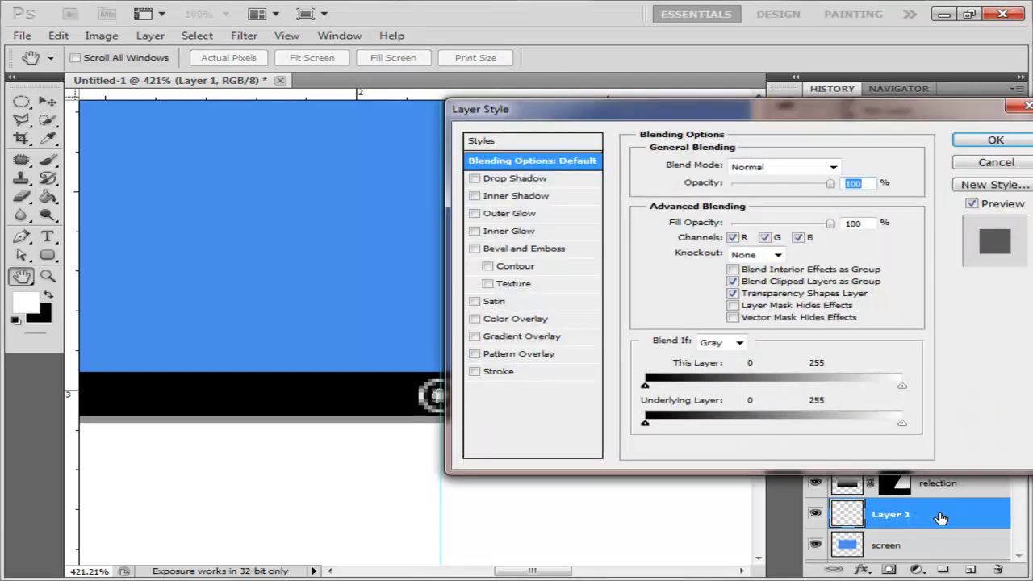
pyautogui.press('Escape')
pyautogui.rightClick(952, 516)
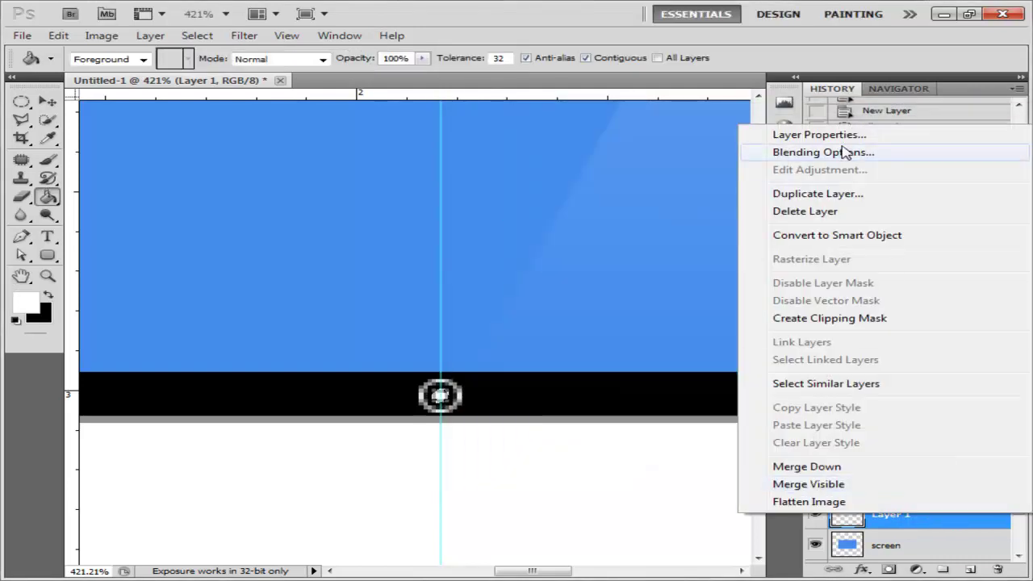
pyautogui.click(848, 152)
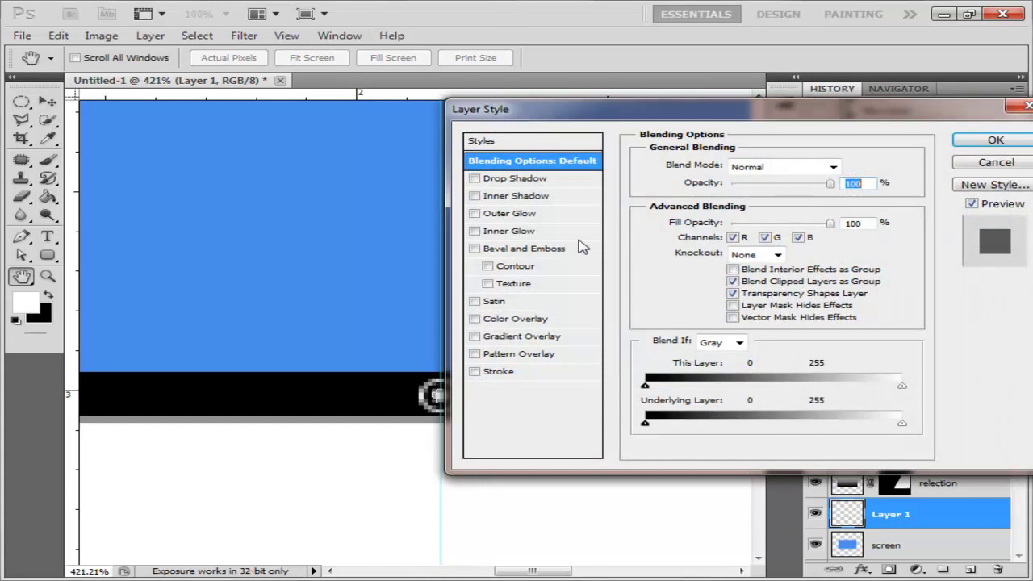
pyautogui.click(523, 214)
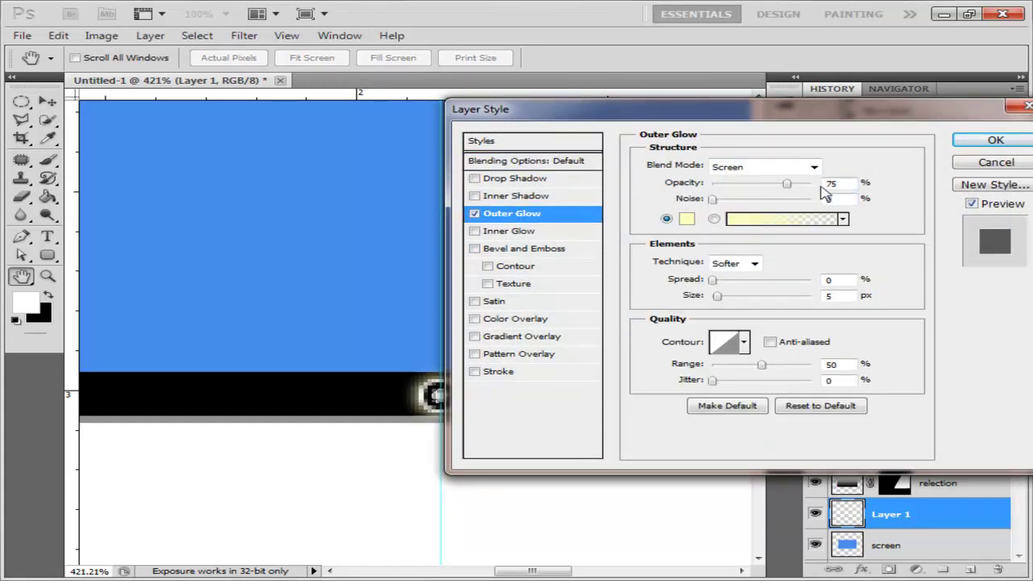
pyautogui.click(803, 169)
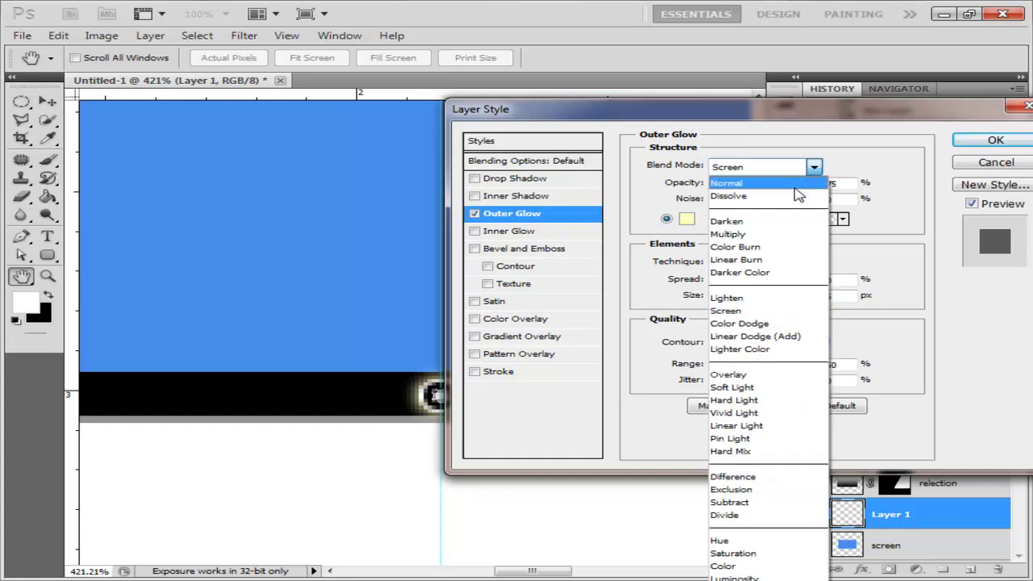
pyautogui.click(767, 337)
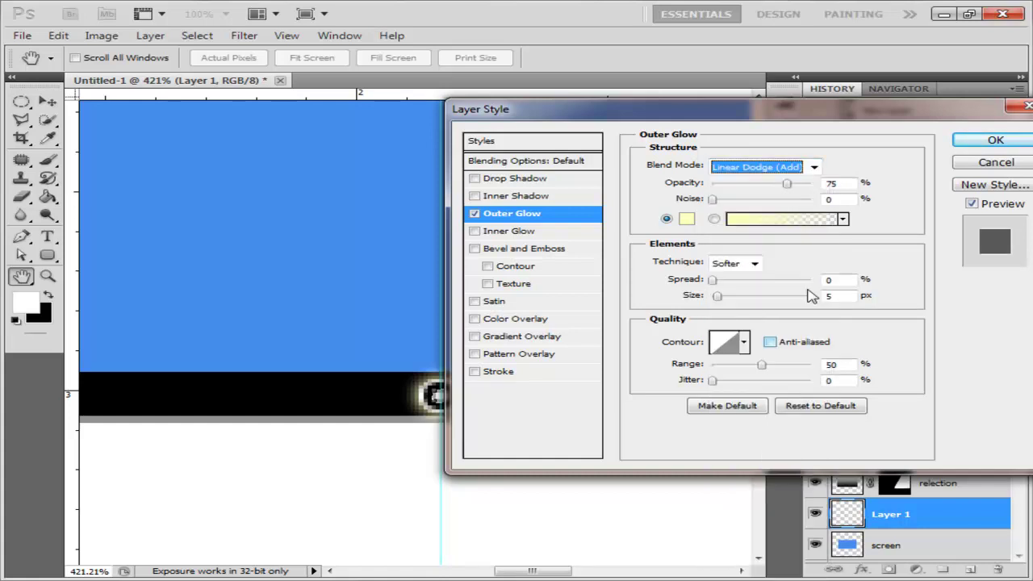
pyautogui.doubleClick(839, 184)
pyautogui.write('100')
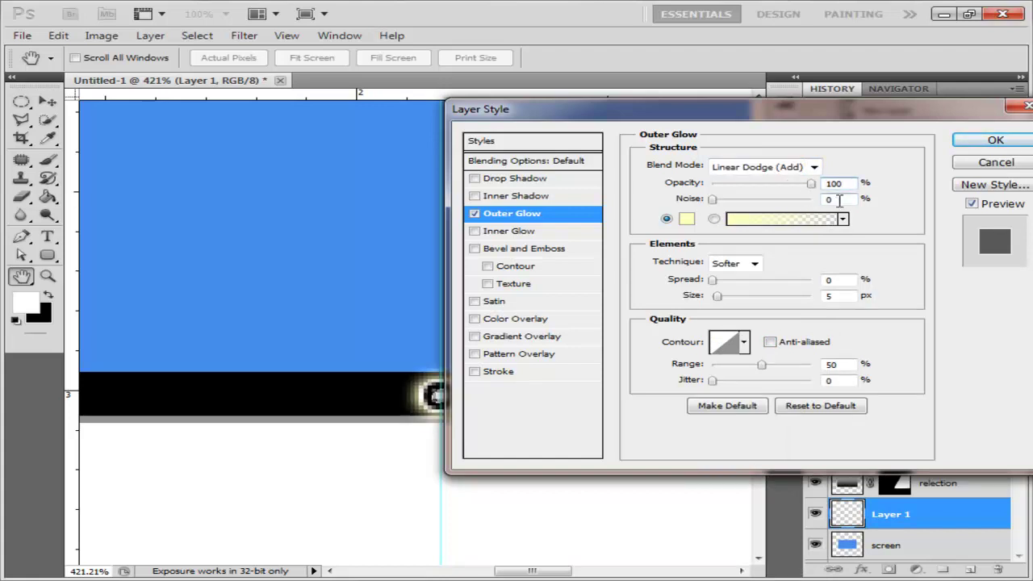
# Set the outer glow colour to blue #4785f8
pyautogui.click(687, 218)
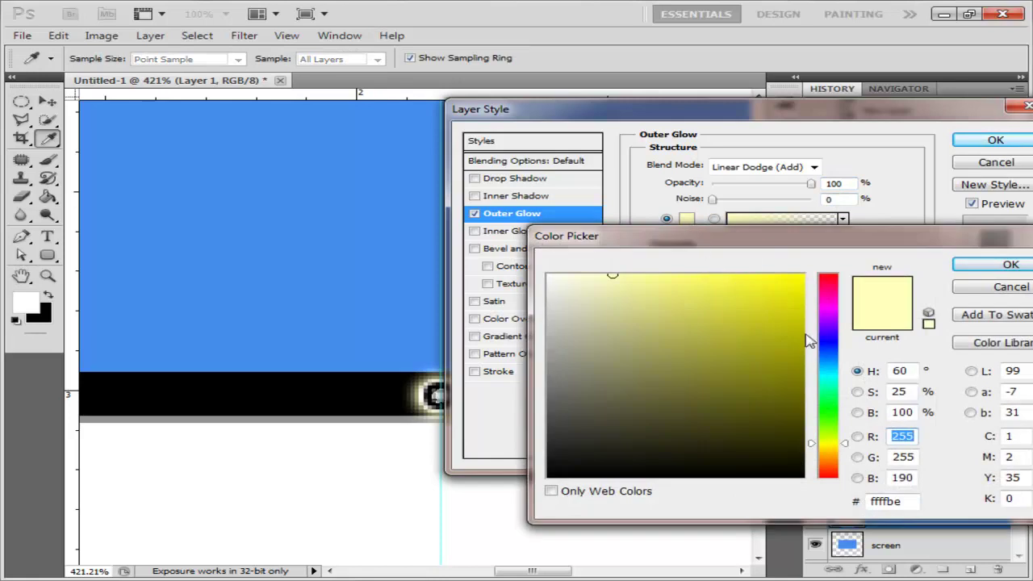
pyautogui.moveTo(831, 362)
pyautogui.mouseDown()
pyautogui.moveTo(833, 345)
pyautogui.moveTo(833, 355)
pyautogui.mouseUp()
pyautogui.moveTo(638, 278); pyautogui.dragTo(691, 283)
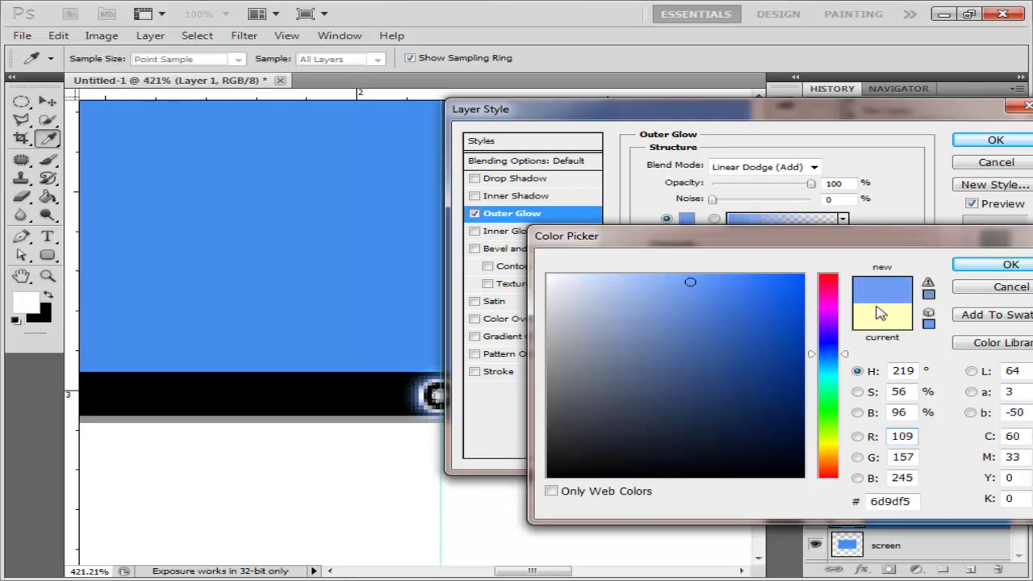
pyautogui.moveTo(709, 284); pyautogui.dragTo(735, 287)
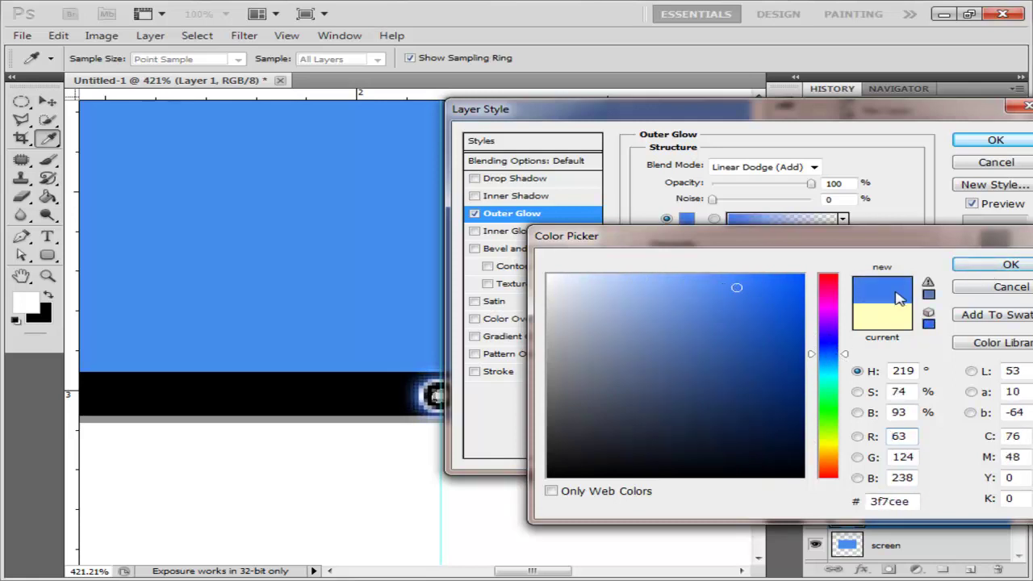
pyautogui.click(730, 279)
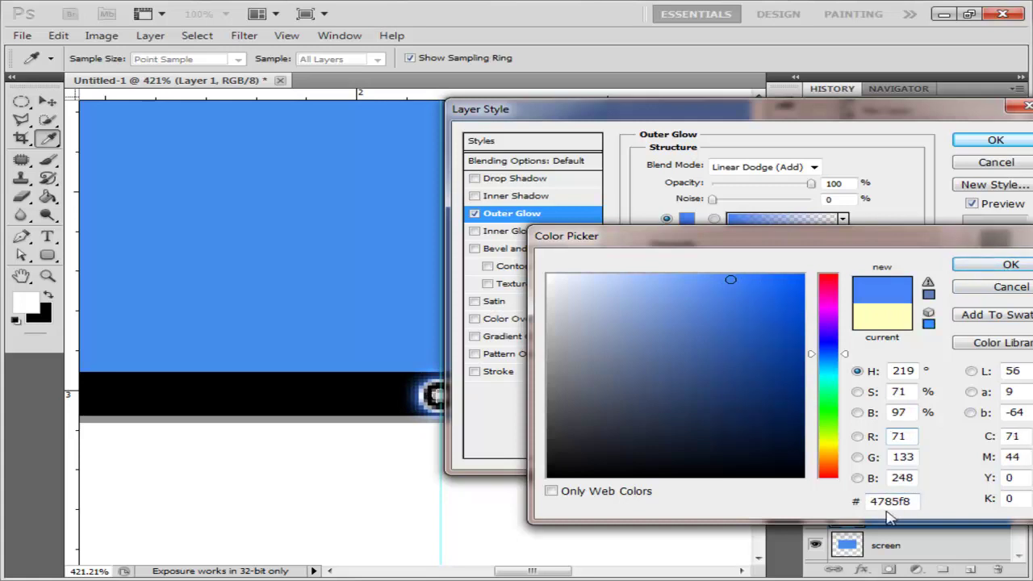
pyautogui.moveTo(911, 503); pyautogui.dragTo(853, 500)
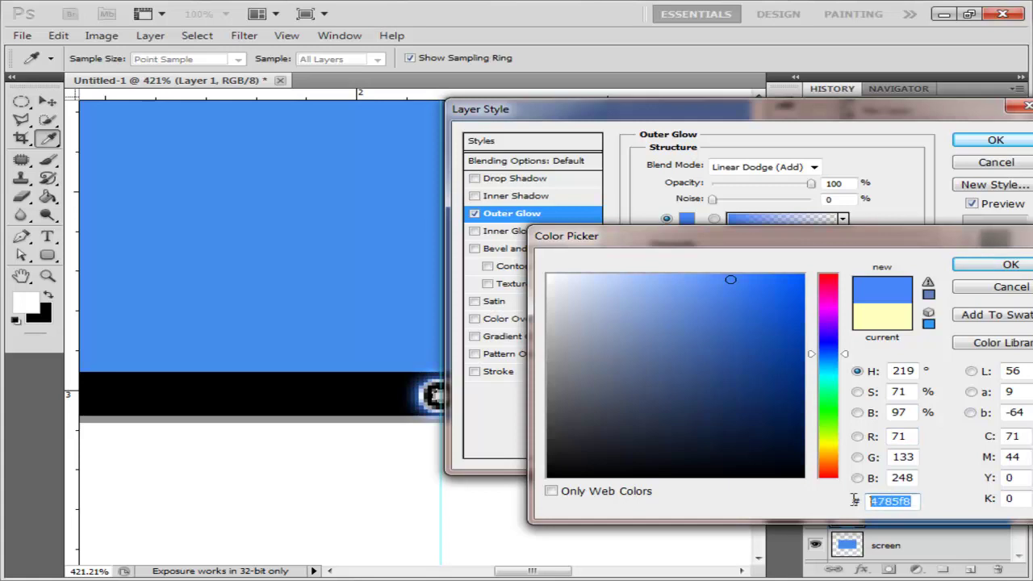
pyautogui.click(1000, 265)
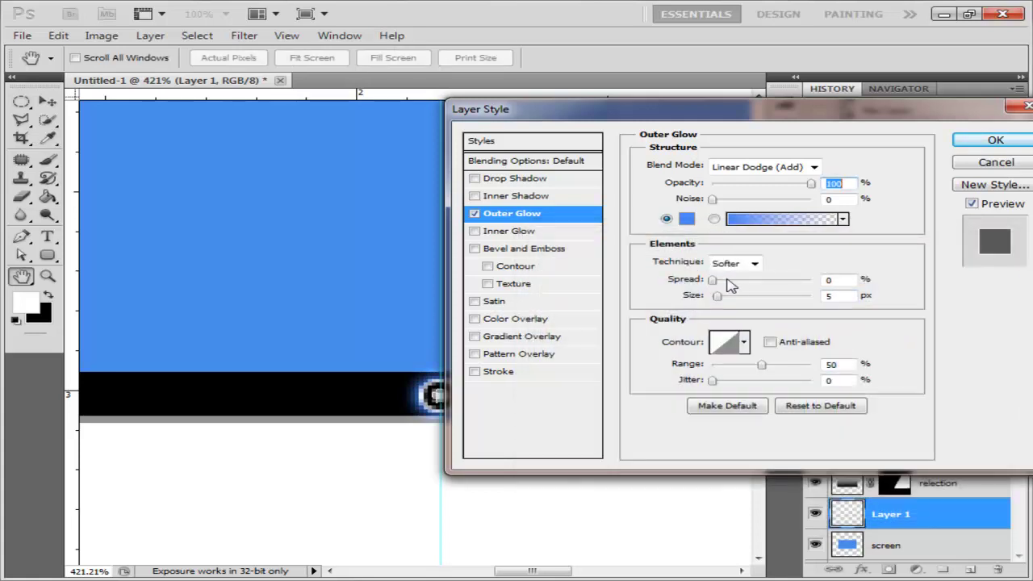
# Set the glow spread to 13% and size to 6 px, and apply the style
pyautogui.click(828, 279)
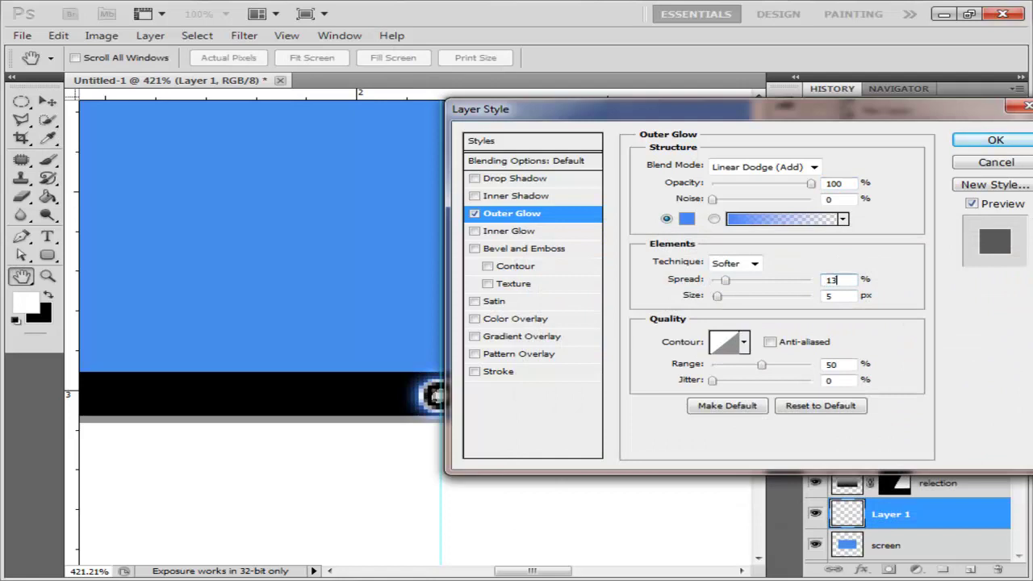
pyautogui.write('3')
pyautogui.write('6')
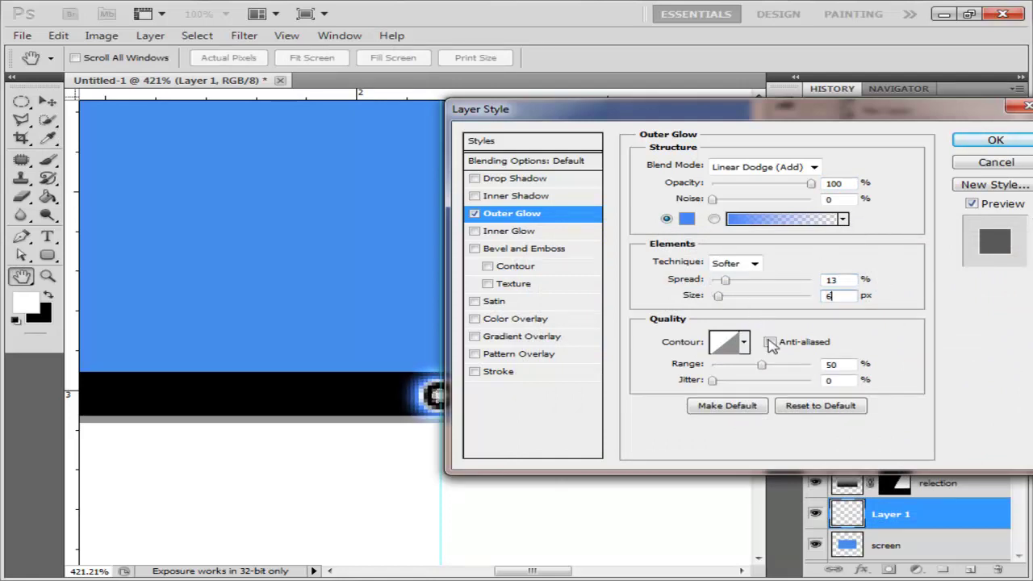
pyautogui.click(995, 140)
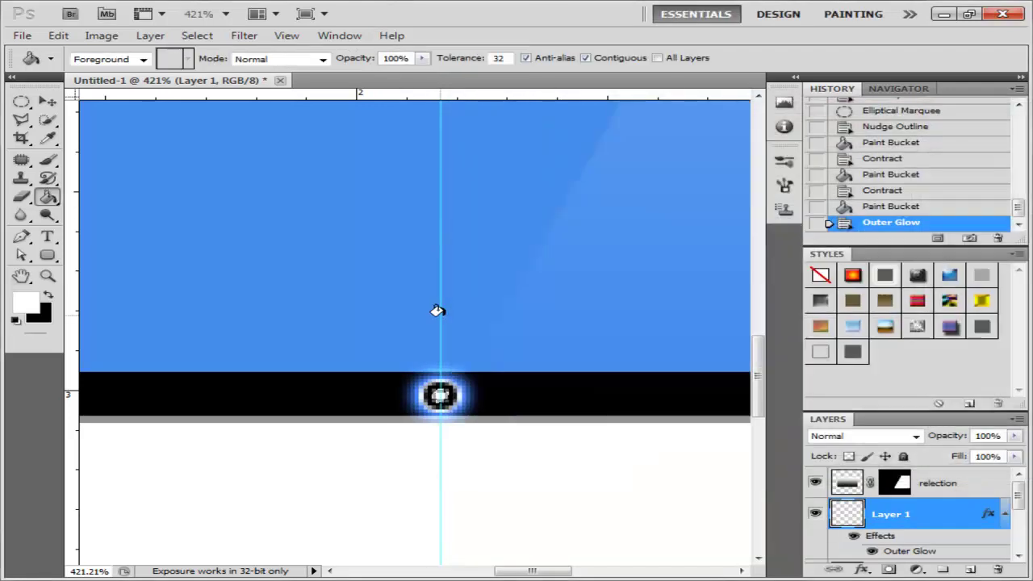
# Deselect, Free Transform the glowing dot to 83.38%, and nudge it onto the vertical guide
pyautogui.click(21, 102)
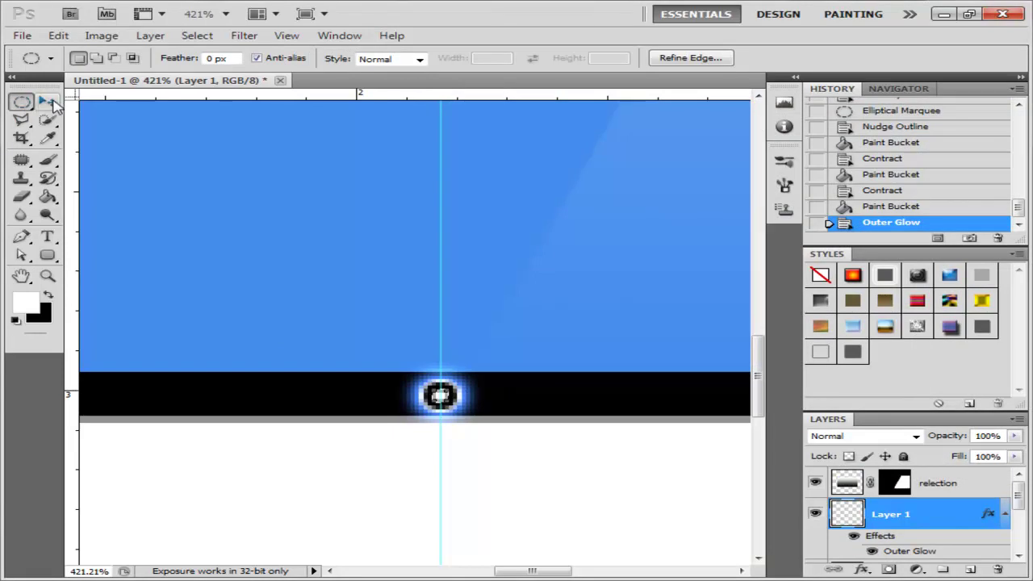
pyautogui.hotkey('ctrl', 'd')
pyautogui.rightClick(421, 396)
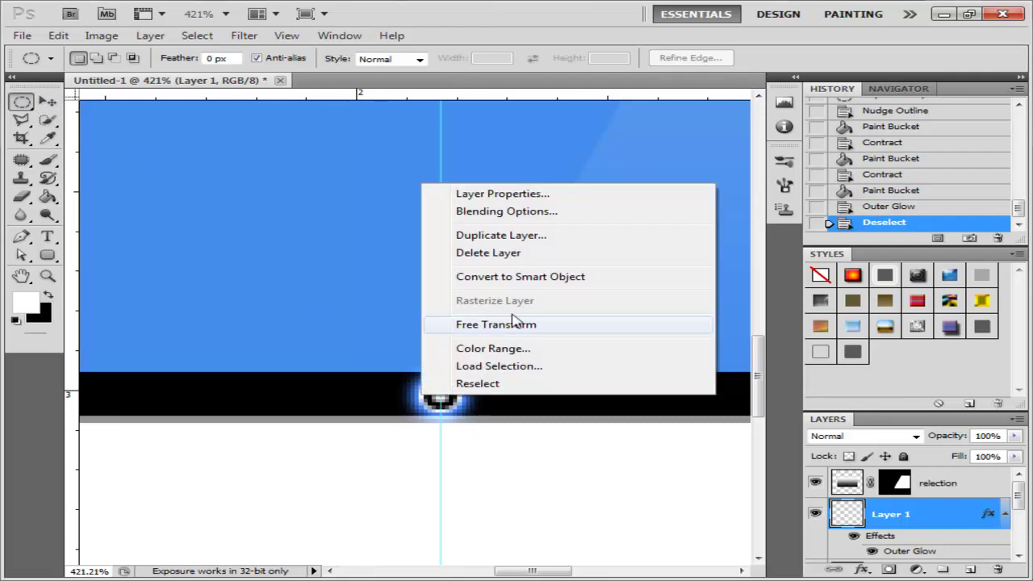
pyautogui.click(509, 326)
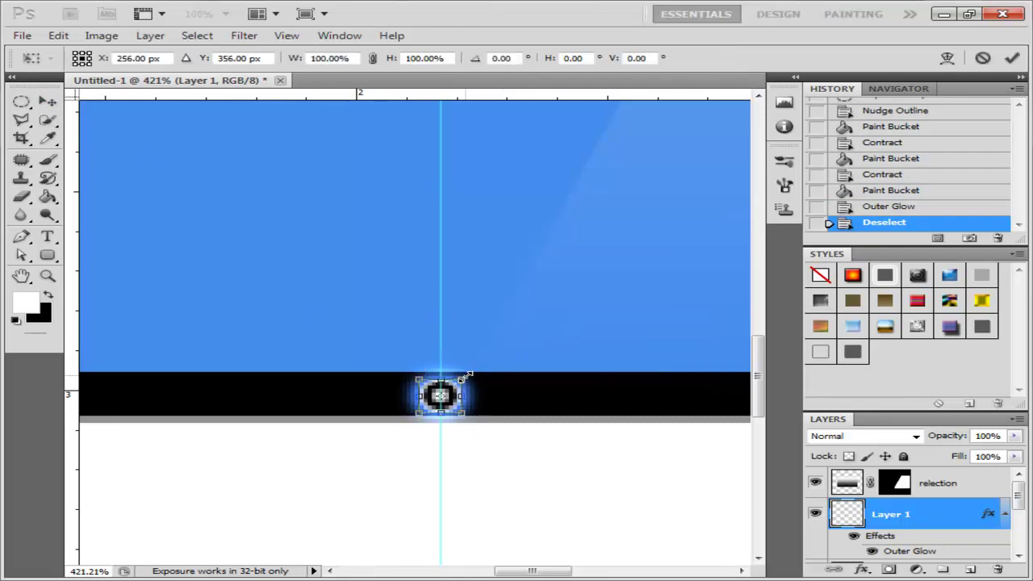
pyautogui.moveTo(465, 376); pyautogui.dragTo(461, 377)
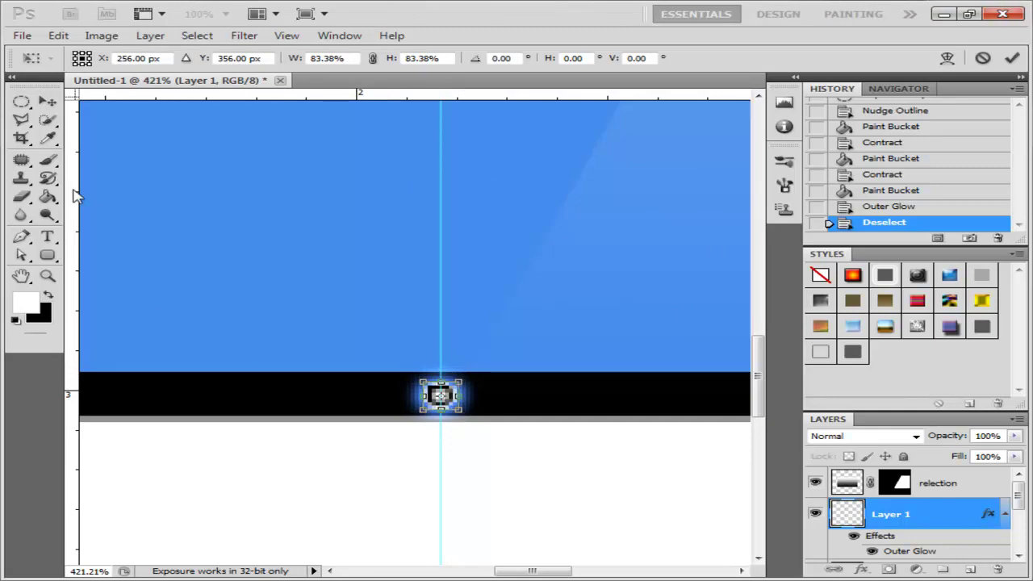
pyautogui.click(48, 102)
pyautogui.click(459, 236)
pyautogui.press('Right')
pyautogui.press('Left')
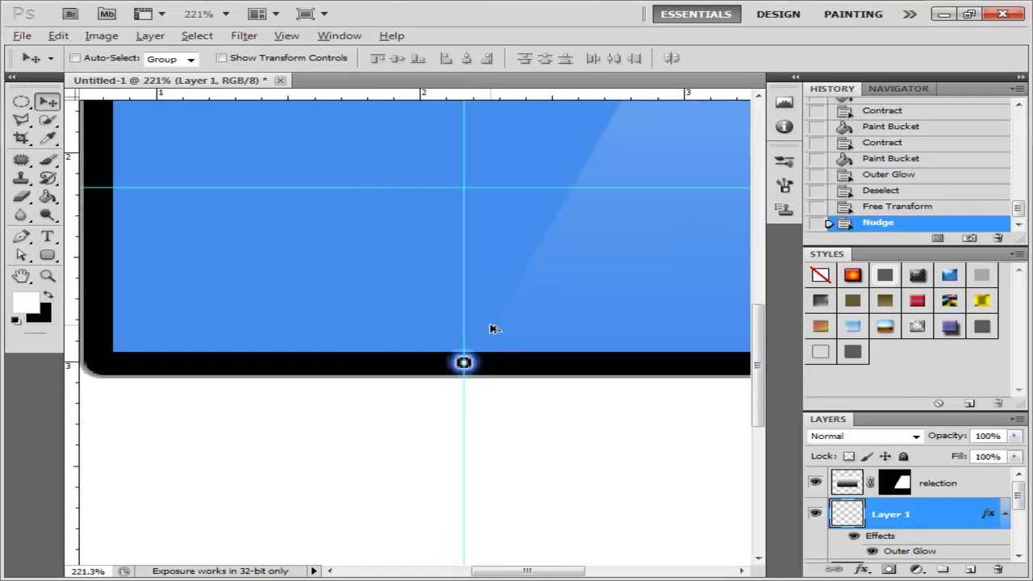
pyautogui.scroll(-2, 484, 327)
pyautogui.scroll(-1, 501, 330)
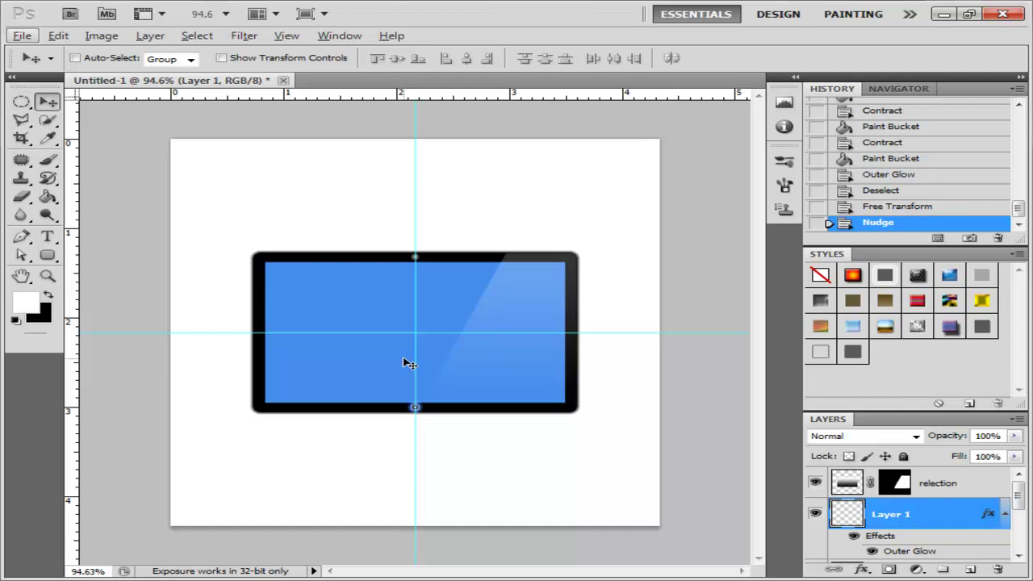
pyautogui.scroll(2, 407, 505)
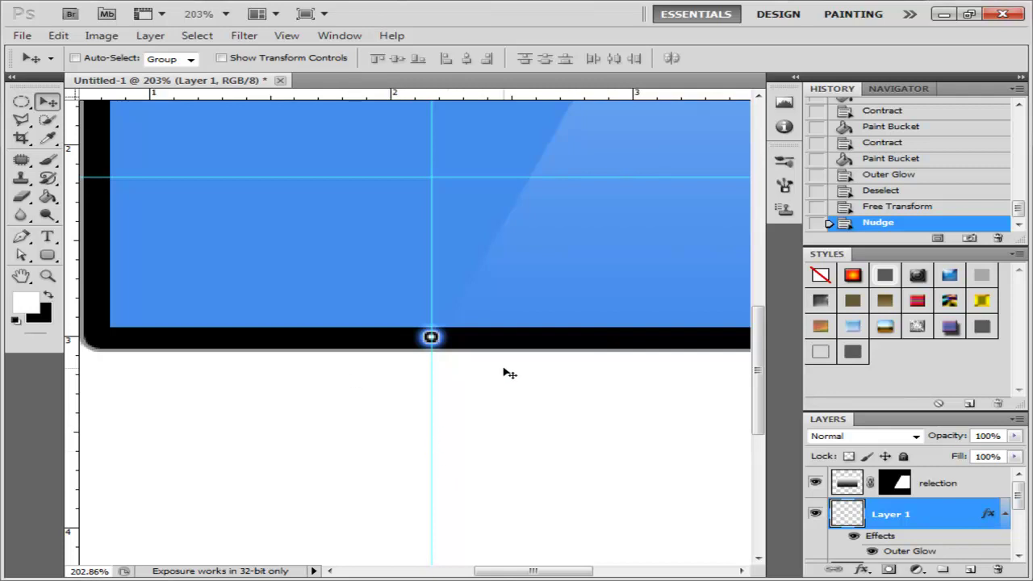
pyautogui.scroll(-2, 509, 373)
pyautogui.scroll(-1, 500, 361)
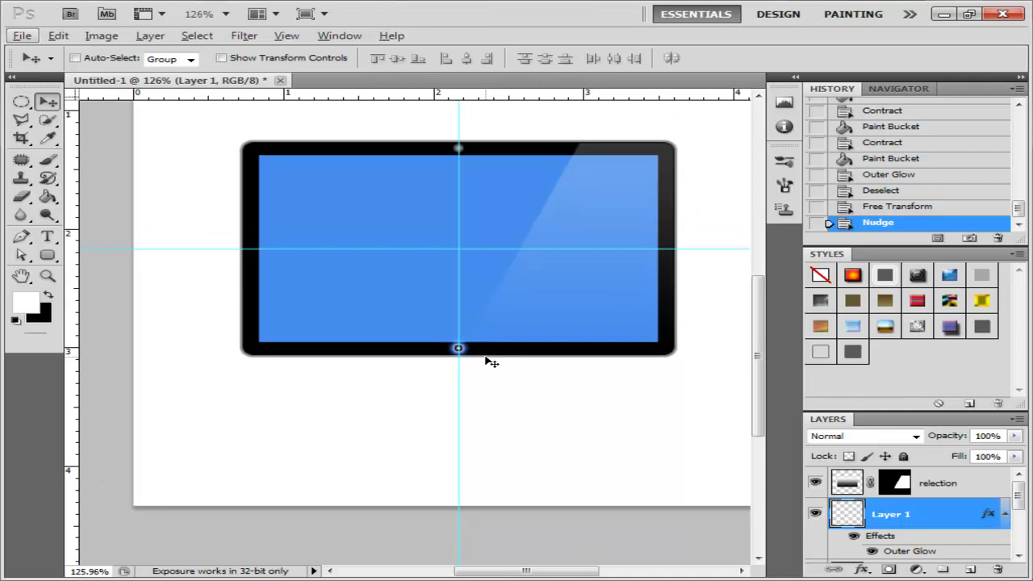
pyautogui.scroll(-1, 592, 389)
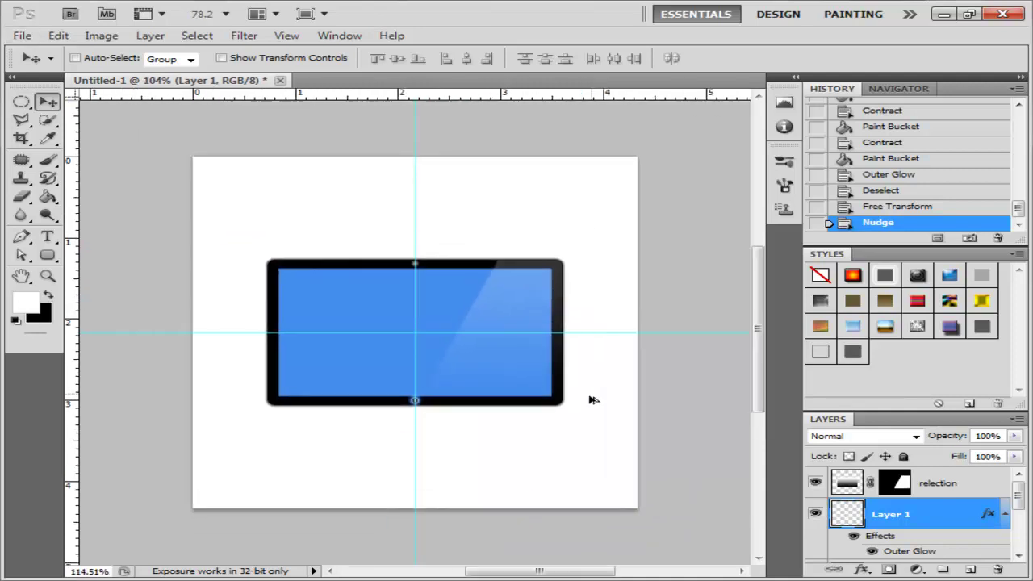
pyautogui.scroll(2, 572, 404)
pyautogui.scroll(-2, 369, 421)
pyautogui.scroll(1, 320, 439)
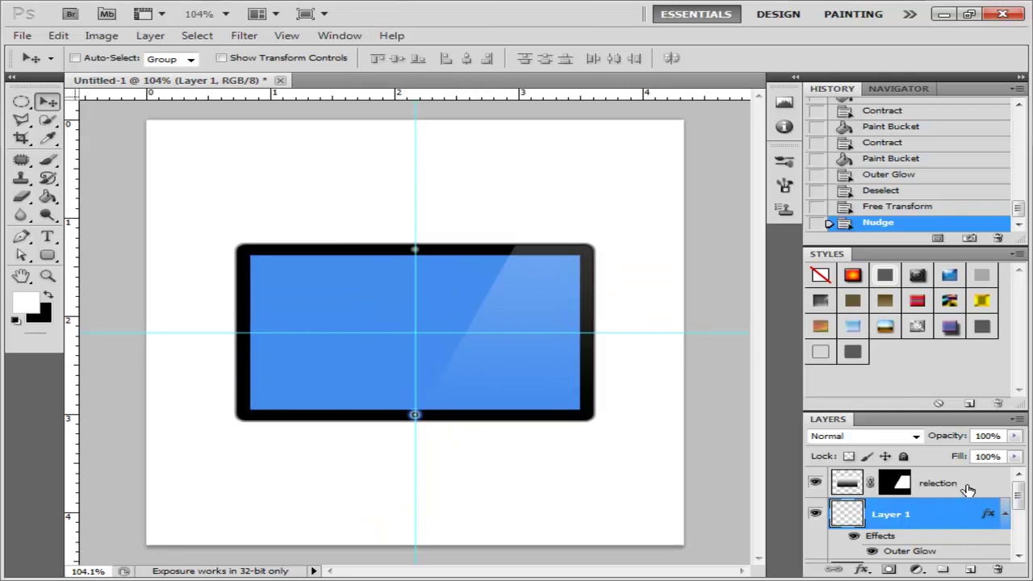
pyautogui.click(978, 482)
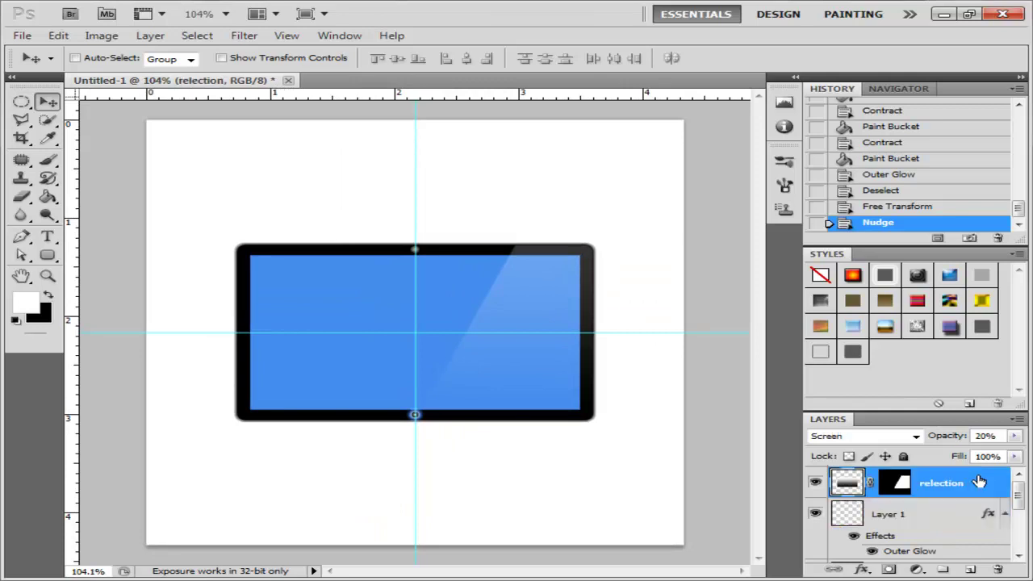
pyautogui.scroll(-2, 978, 482)
pyautogui.scroll(-3, 978, 482)
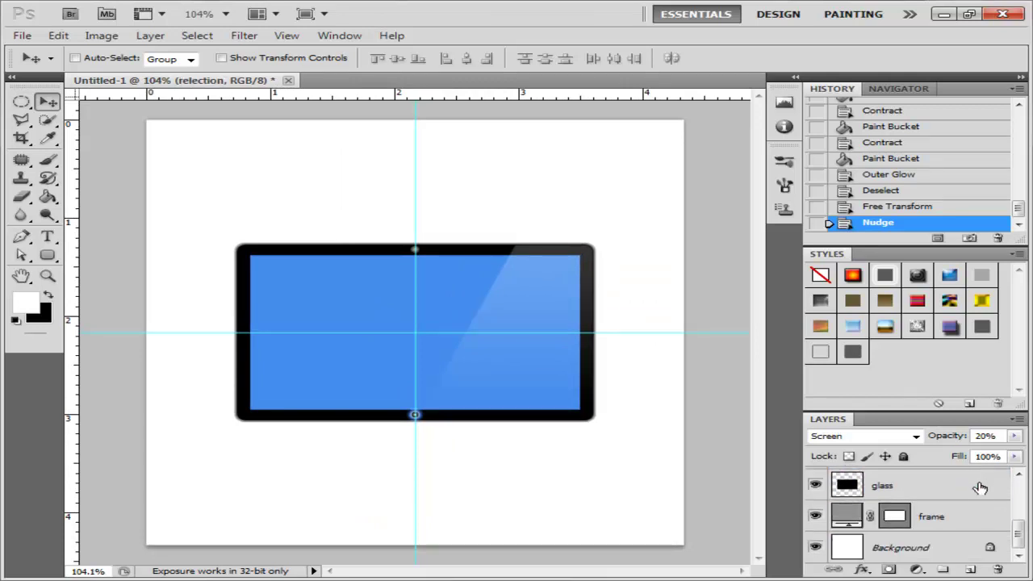
# Select the layers from relection down to frame and group them as Group 1
pyautogui.keyDown('shift'); pyautogui.click(984, 525); pyautogui.keyUp('shift')
pyautogui.scroll(3, 962, 493)
pyautogui.scroll(-2, 962, 493)
pyautogui.scroll(-2, 962, 494)
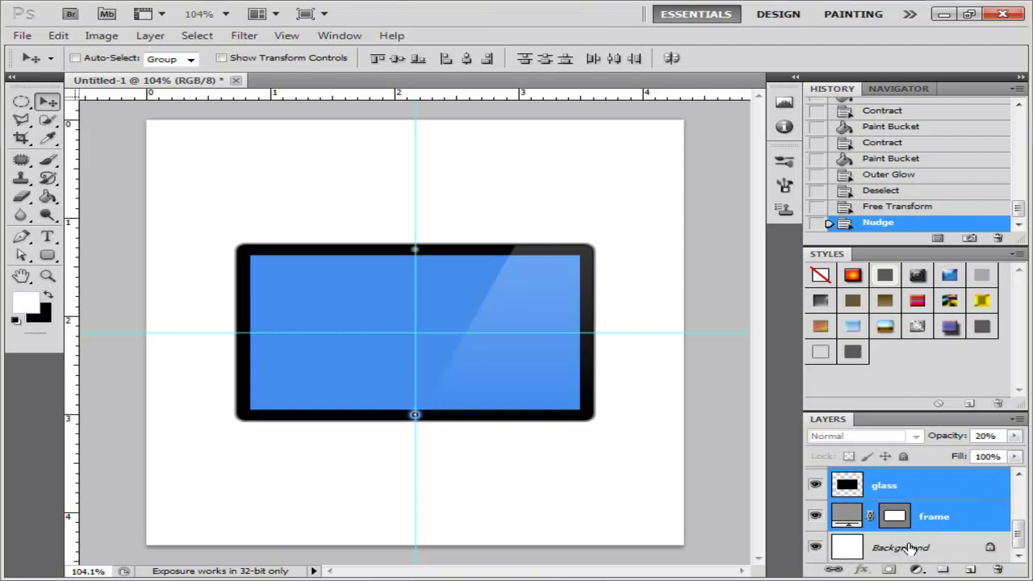
pyautogui.click(150, 37)
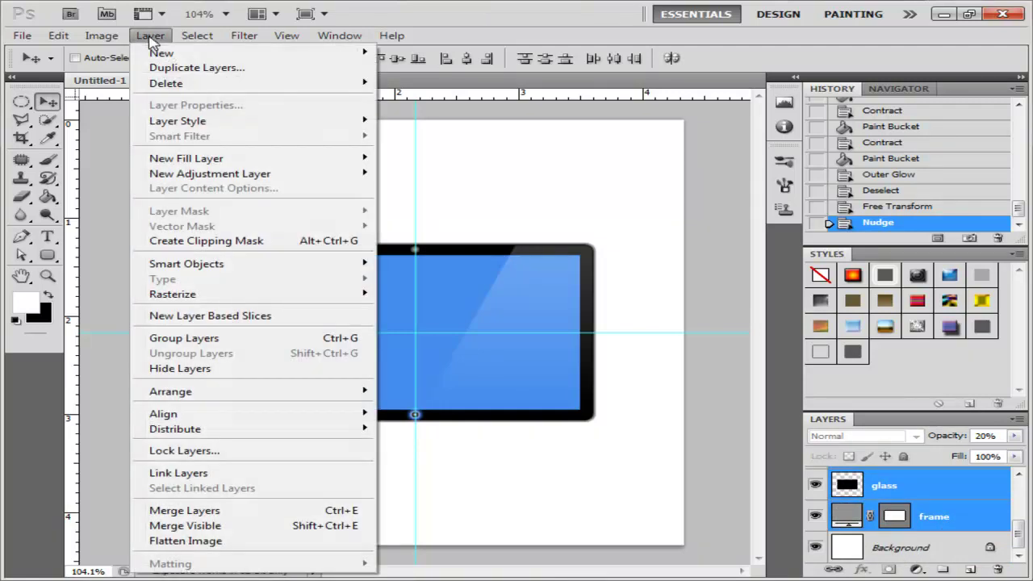
pyautogui.click(262, 345)
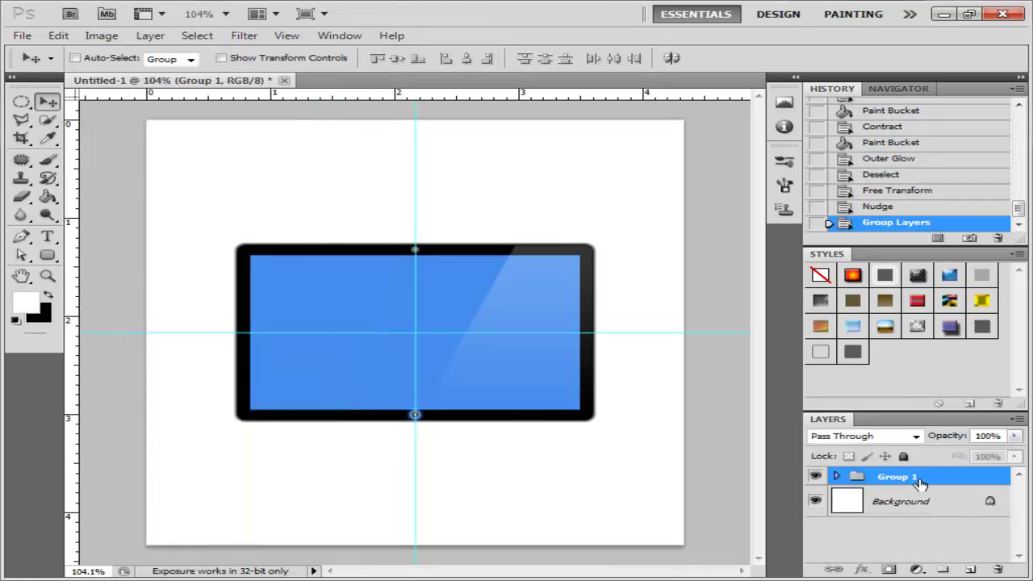
pyautogui.doubleClick(897, 478)
pyautogui.press('Return')
# Add a new layer above Background and pick the Rounded Rectangle Tool
pyautogui.click(860, 497)
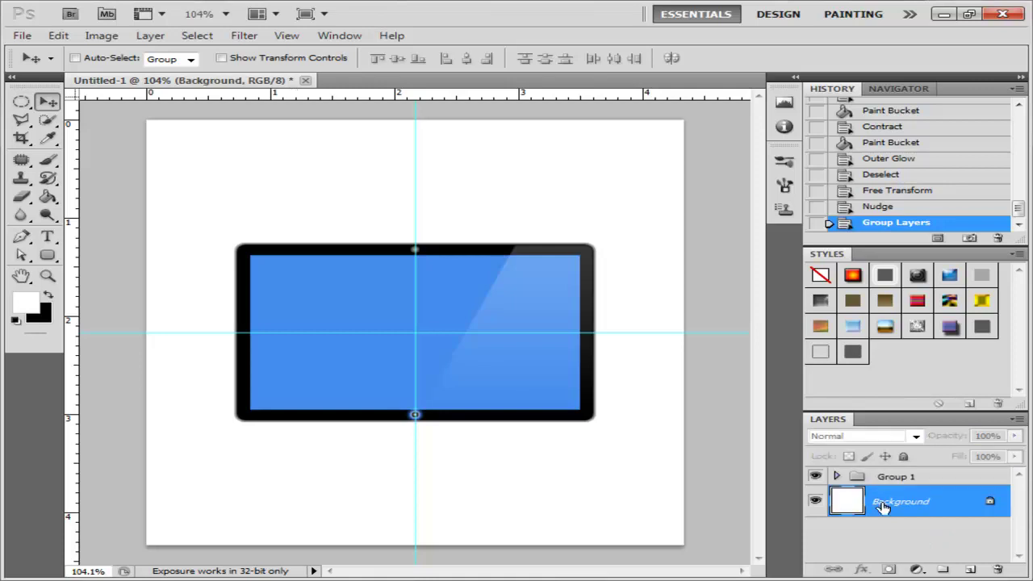
pyautogui.click(972, 571)
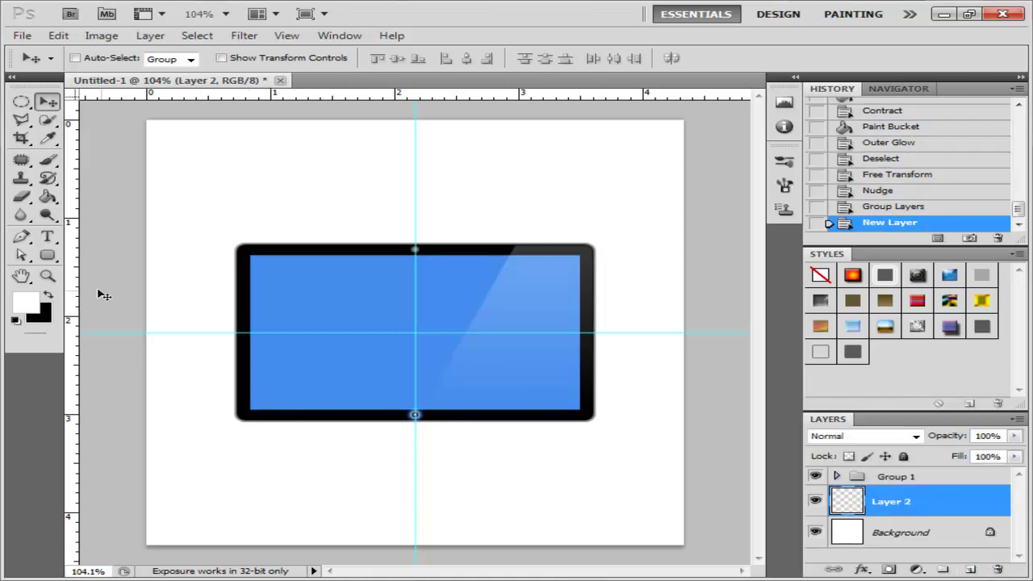
pyautogui.click(48, 255)
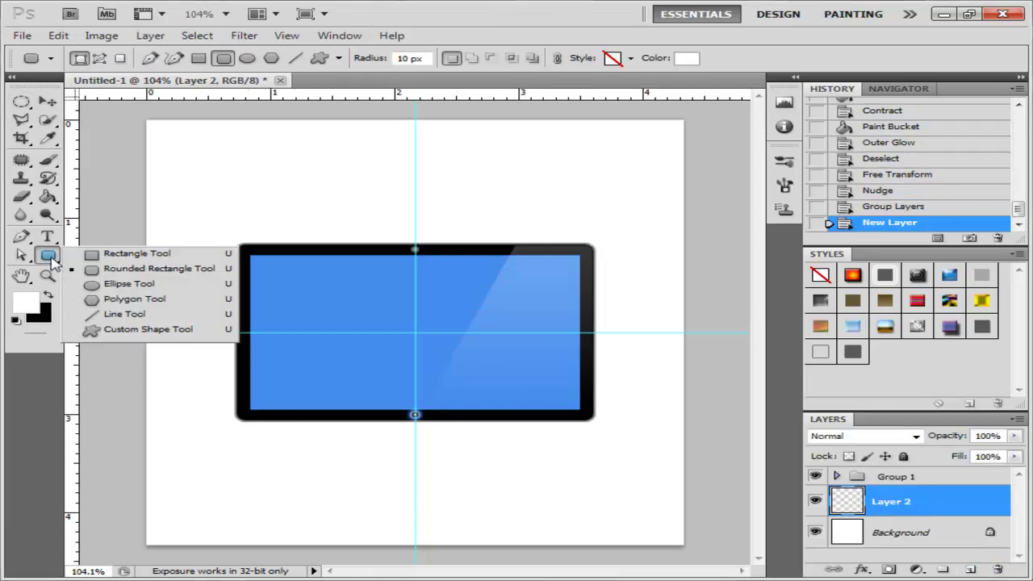
pyautogui.click(97, 275)
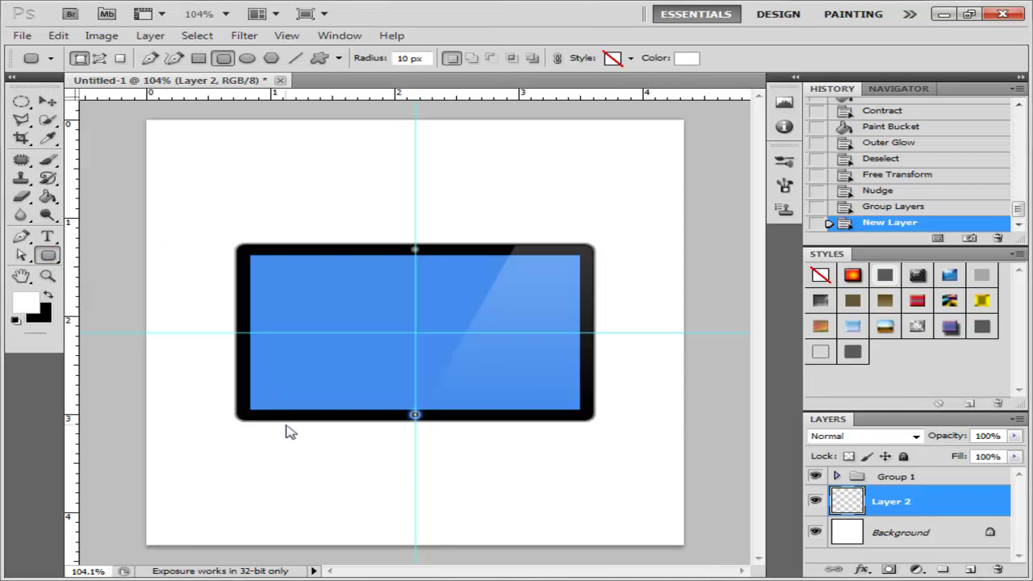
pyautogui.click(57, 260)
pyautogui.click(114, 274)
# Set the foreground to grey #aaaaaa and draw a rounded rectangle below the bottom bezel
pyautogui.click(24, 300)
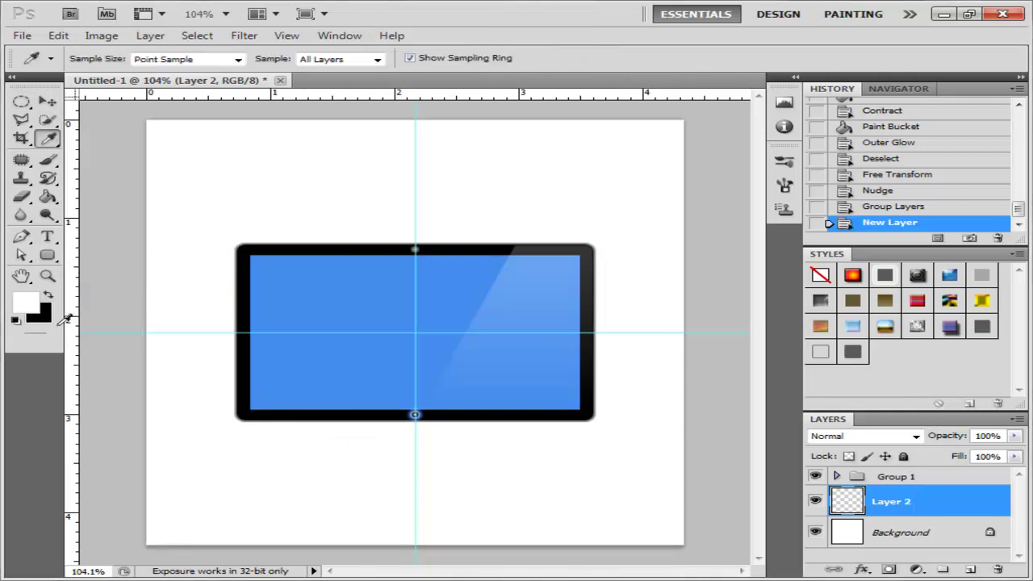
pyautogui.moveTo(600, 385)
pyautogui.mouseDown()
pyautogui.moveTo(528, 369)
pyautogui.moveTo(507, 341)
pyautogui.mouseUp()
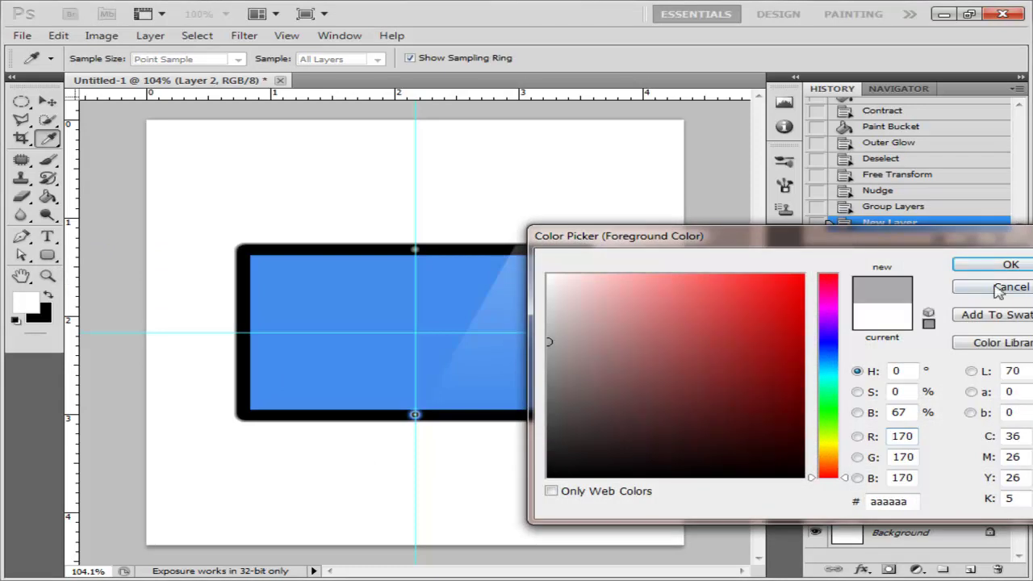
pyautogui.click(992, 265)
pyautogui.scroll(2, 417, 451)
pyautogui.scroll(1, 420, 451)
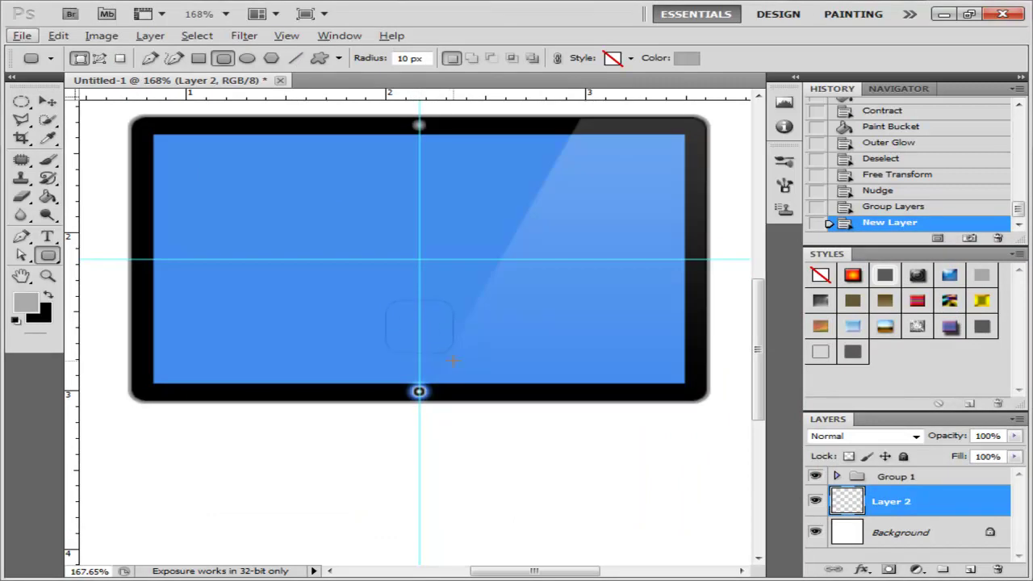
pyautogui.moveTo(453, 362); pyautogui.dragTo(491, 426)
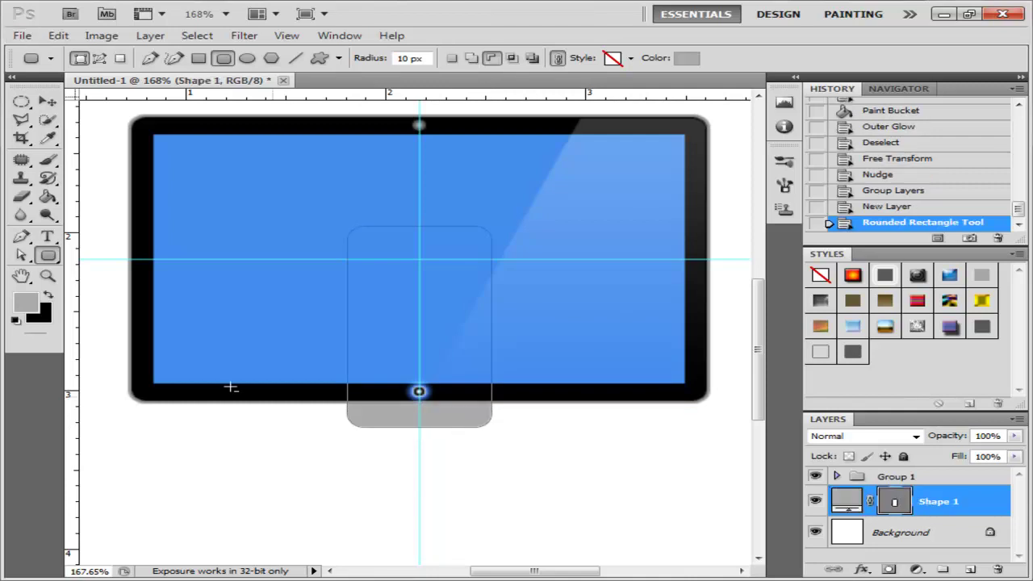
pyautogui.scroll(-2, 251, 307)
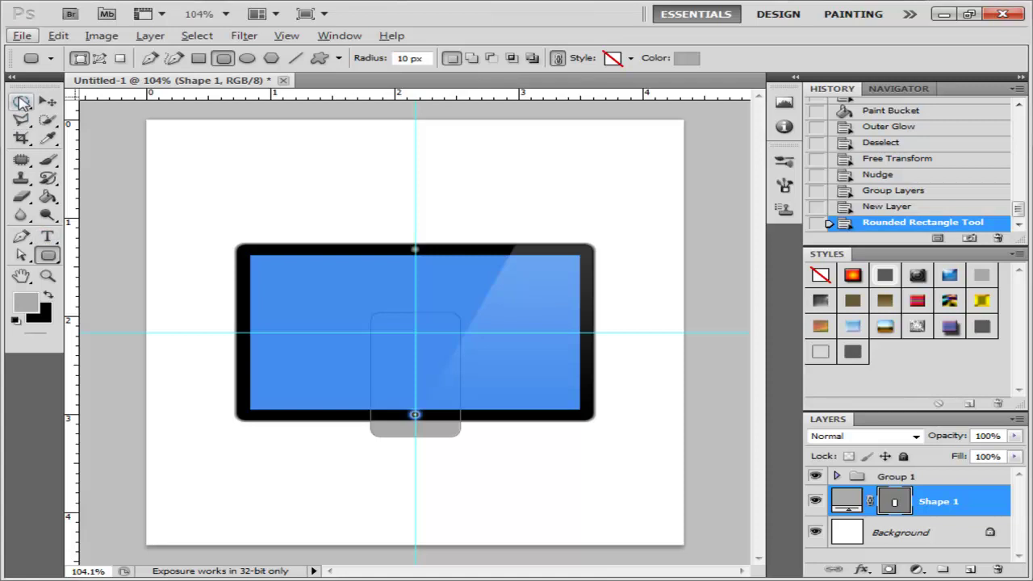
# Move the grey shape down about 20 px and hide Group 1
pyautogui.click(48, 100)
pyautogui.moveTo(440, 369); pyautogui.dragTo(444, 412)
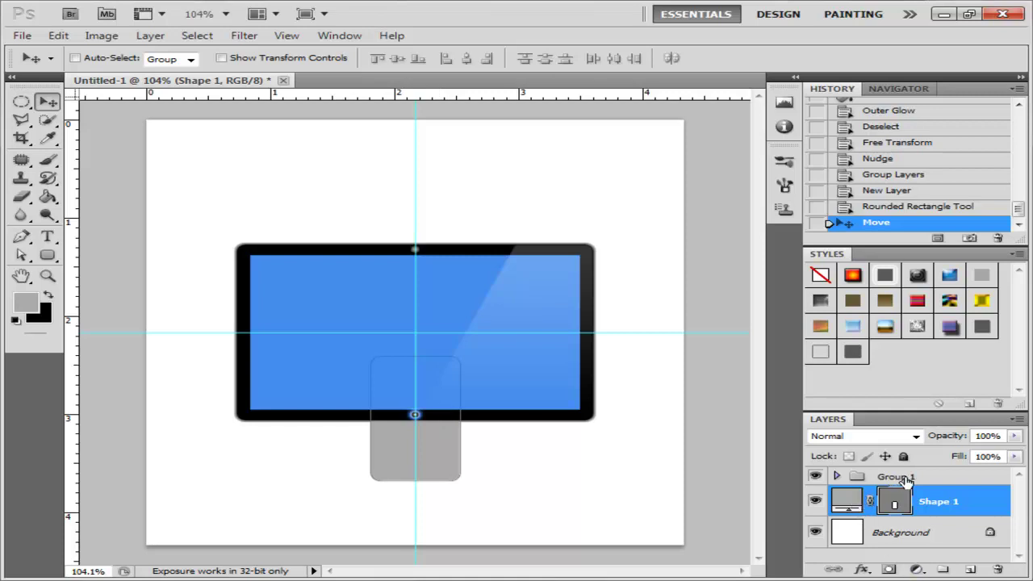
pyautogui.click(815, 477)
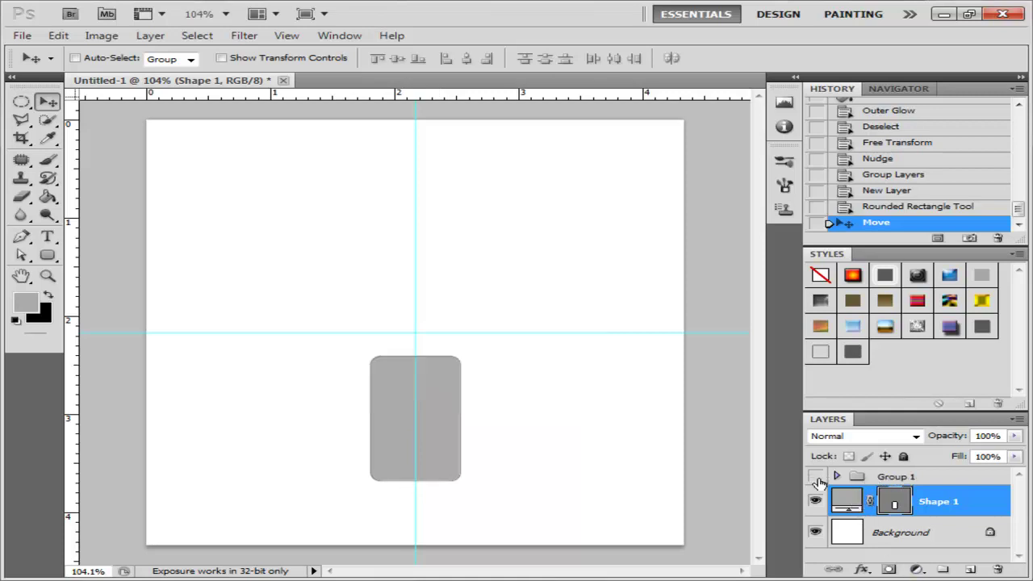
# Rename the Shape 1 layer to 'stand'
pyautogui.rightClick(944, 508)
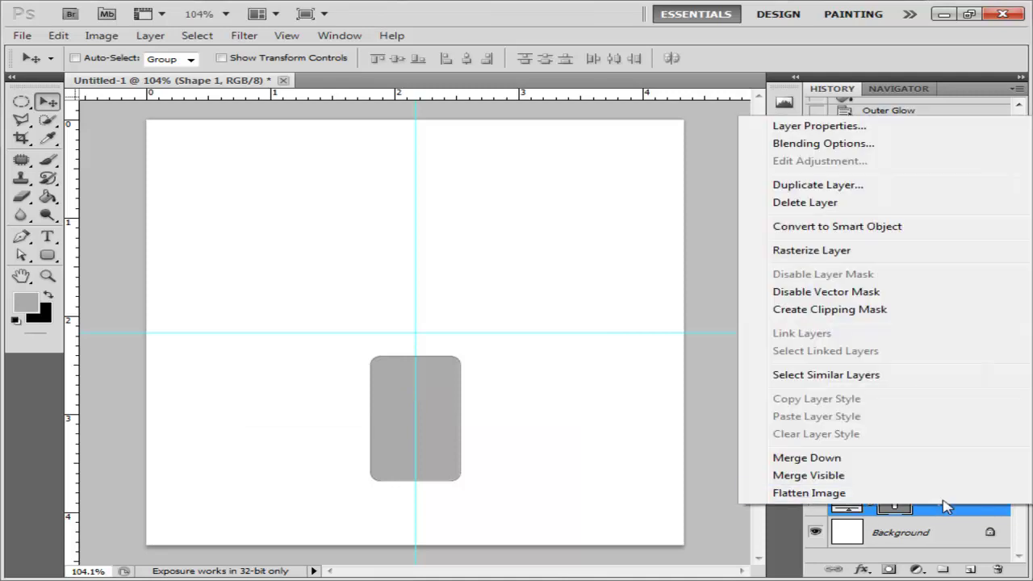
pyautogui.click(979, 508)
pyautogui.doubleClick(944, 502)
pyautogui.write('stan')
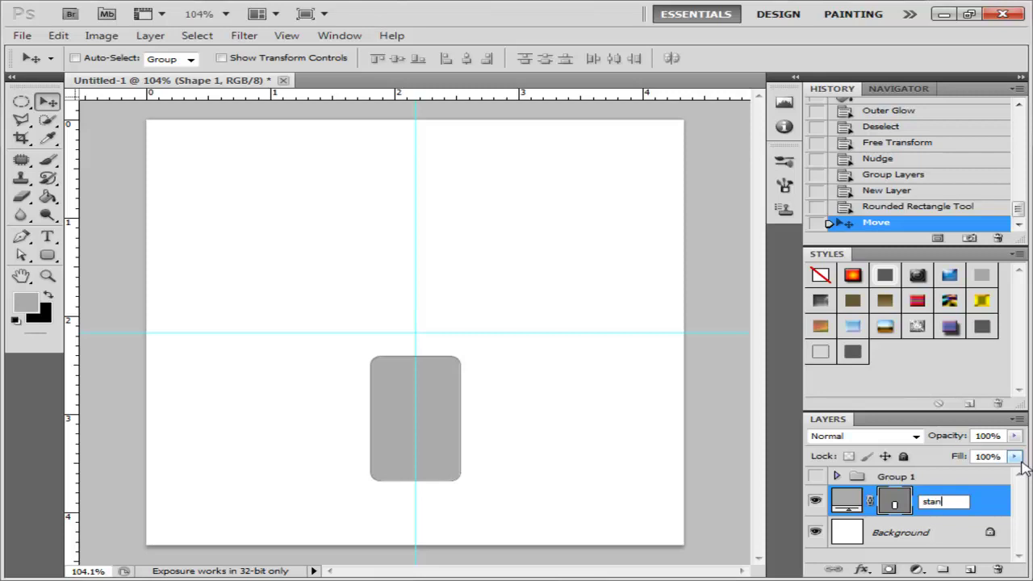
pyautogui.press('Return')
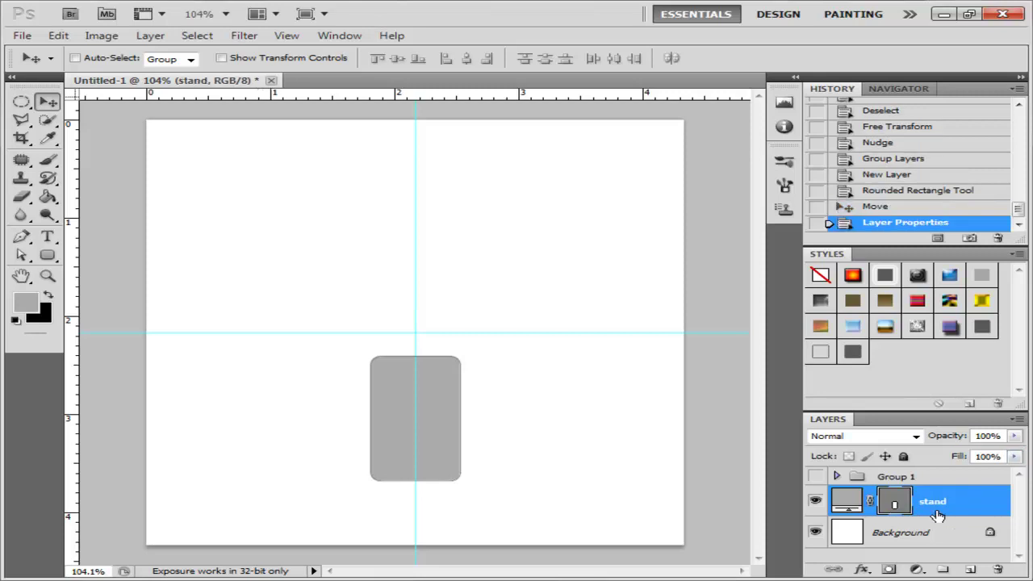
pyautogui.rightClick(938, 511)
pyautogui.click(798, 148)
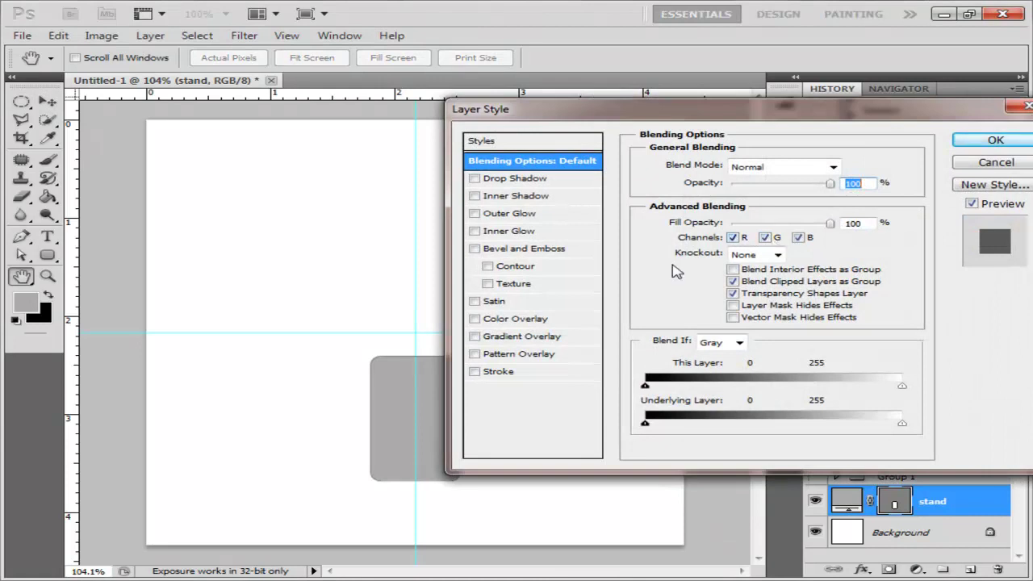
# Add a Gradient Overlay to stand and set its left stop to light blue #edf2fd
pyautogui.click(553, 340)
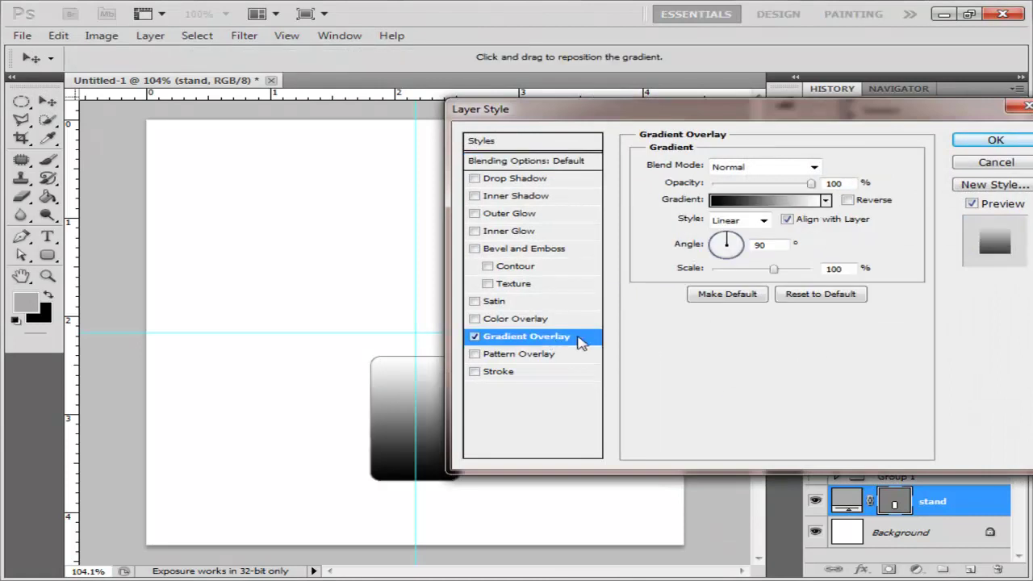
pyautogui.click(720, 200)
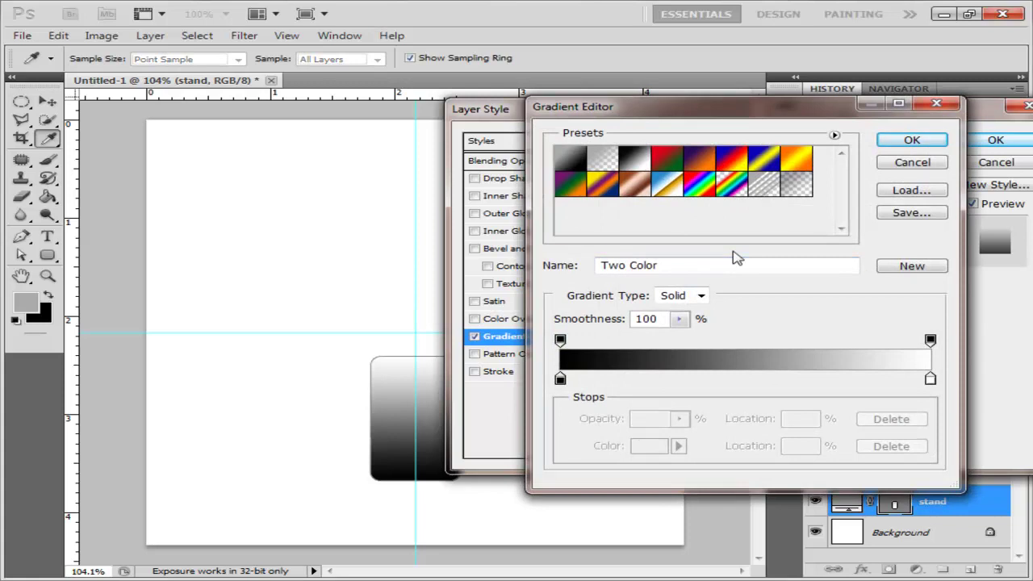
pyautogui.doubleClick(560, 379)
pyautogui.moveTo(408, 404); pyautogui.dragTo(407, 392)
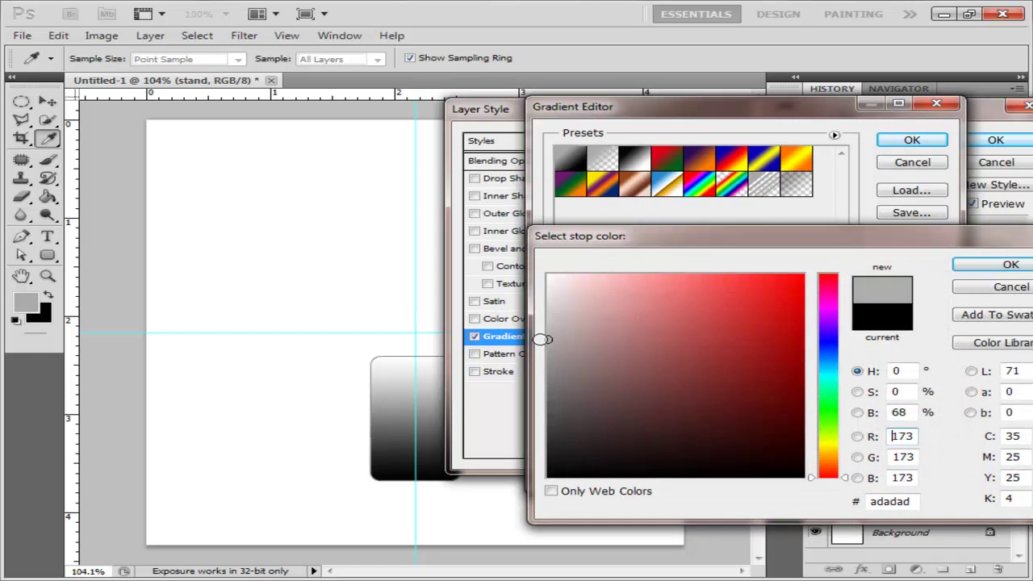
pyautogui.moveTo(829, 373); pyautogui.dragTo(831, 355)
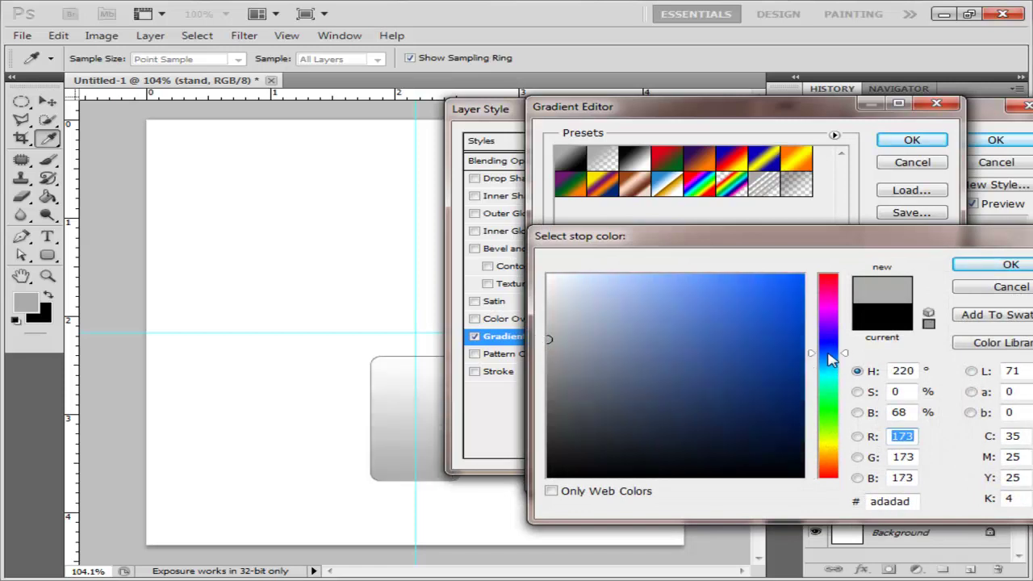
pyautogui.click(565, 275)
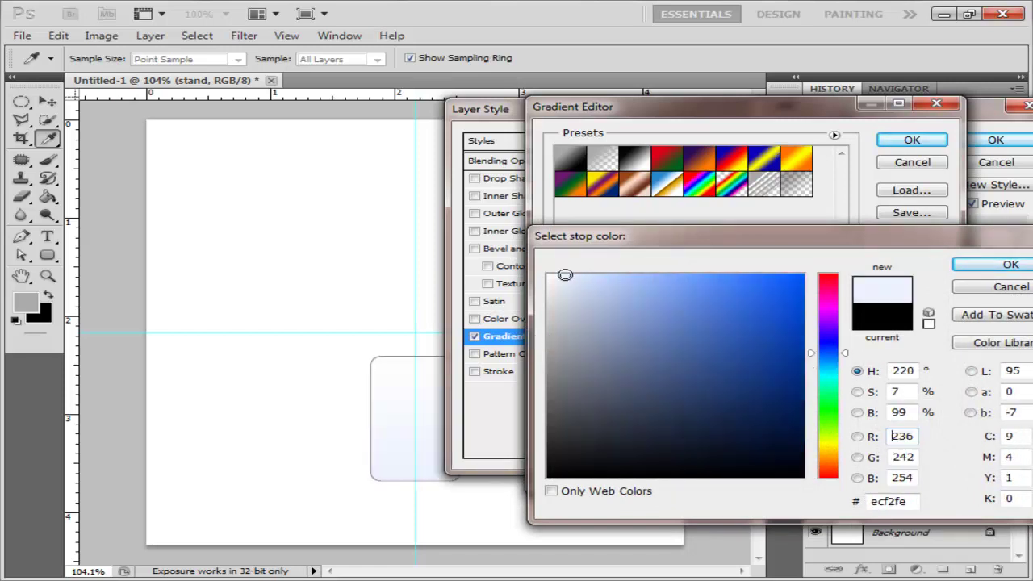
pyautogui.click(563, 276)
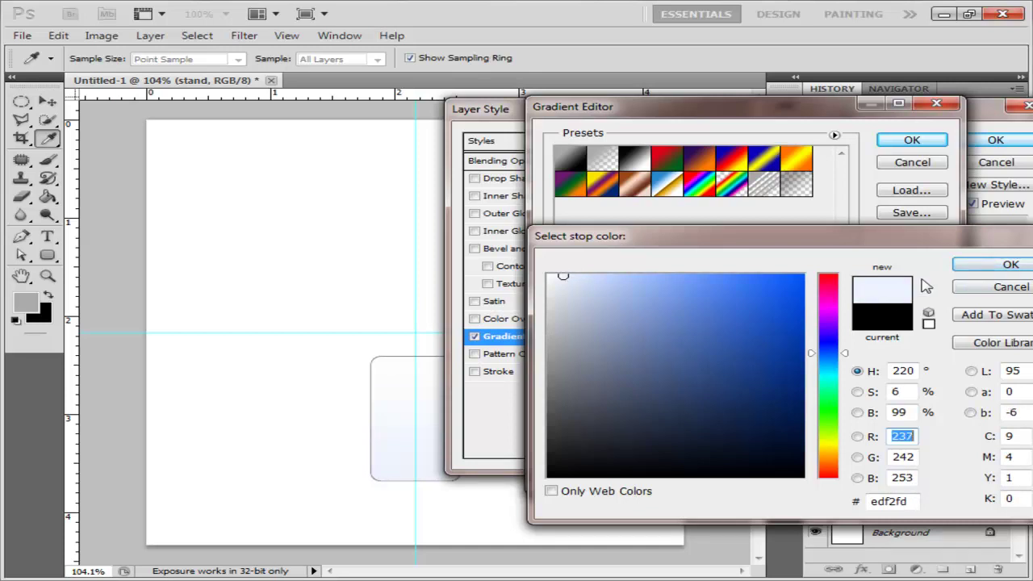
pyautogui.click(972, 266)
# Add a second colour stop beside the left end and make it grey #b6b6b6
pyautogui.click(592, 379)
pyautogui.doubleClick(593, 377)
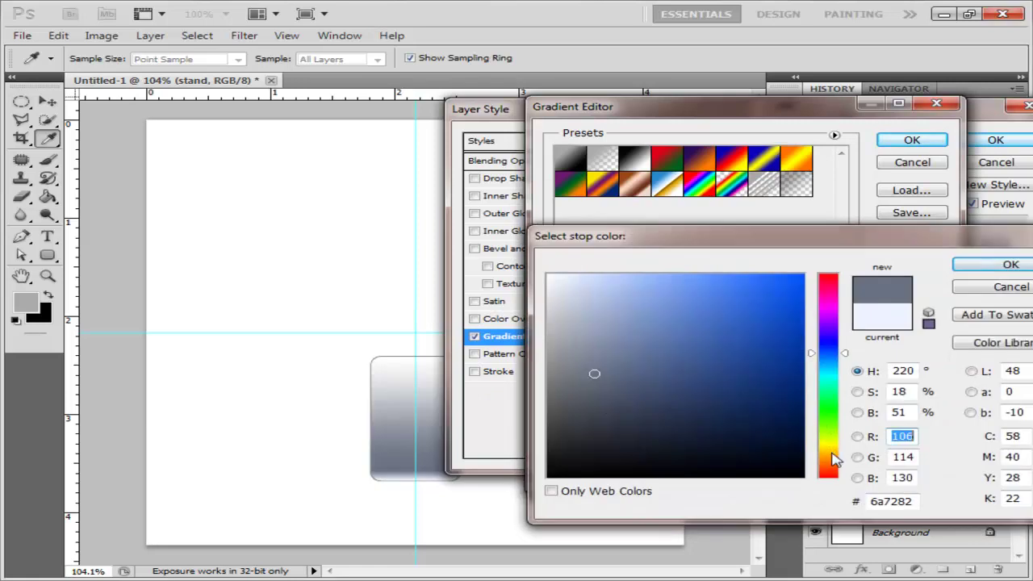
pyautogui.moveTo(835, 458); pyautogui.dragTo(835, 477)
pyautogui.moveTo(565, 348); pyautogui.dragTo(514, 333)
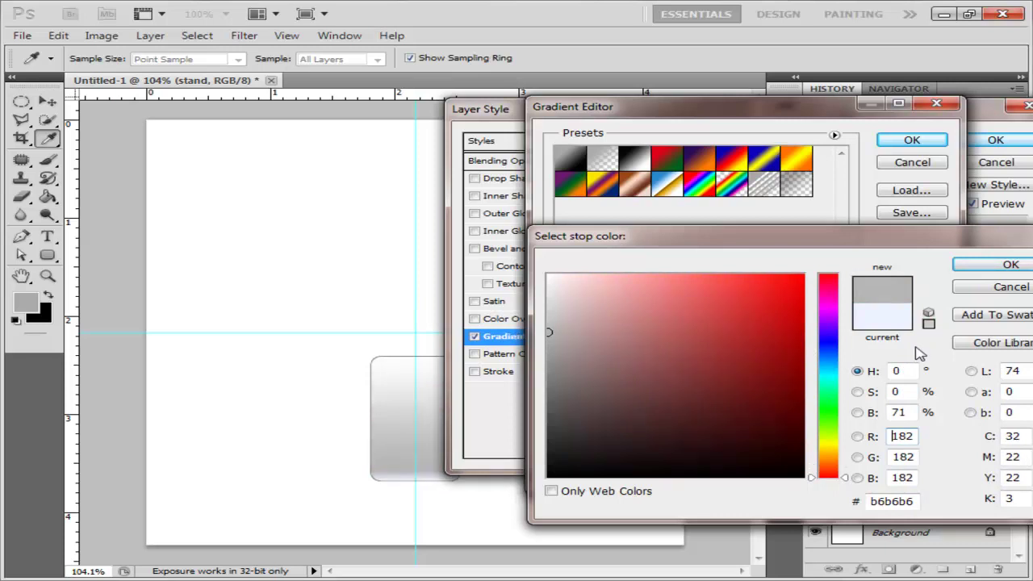
# Move the grey stop to 10% location and recolour it near-white #eaeaeb
pyautogui.click(984, 274)
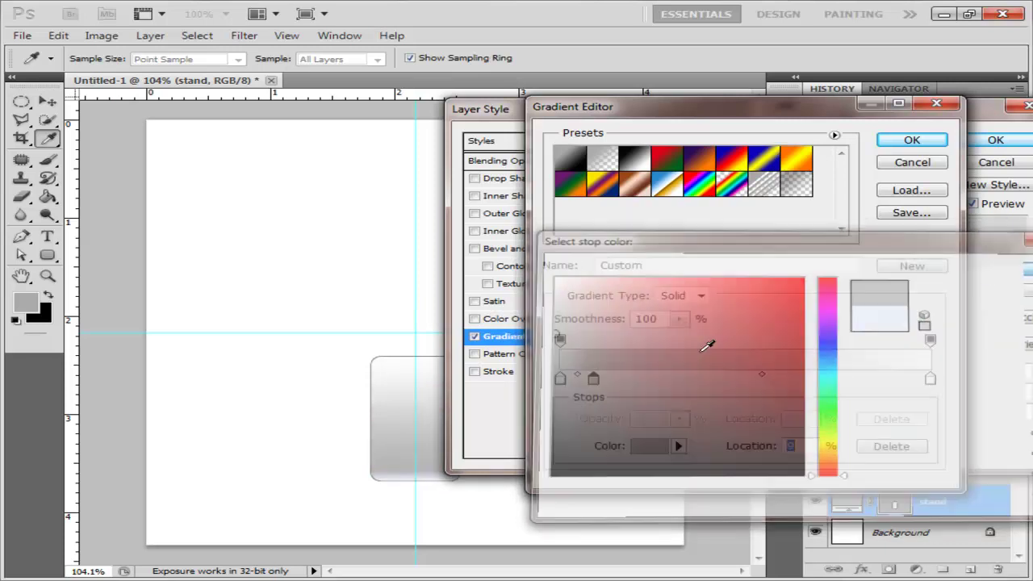
pyautogui.moveTo(594, 380); pyautogui.dragTo(598, 379)
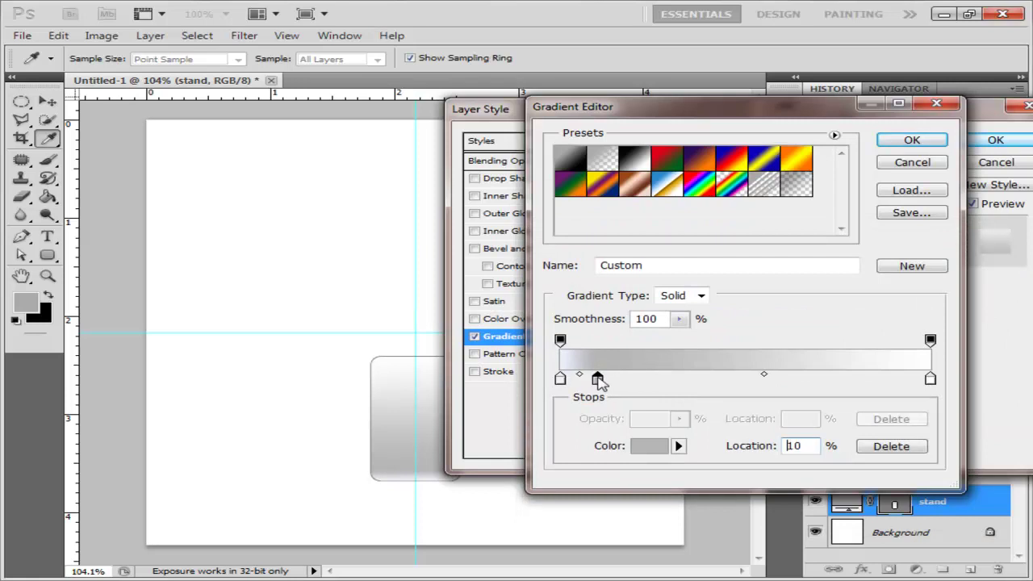
pyautogui.doubleClick(597, 379)
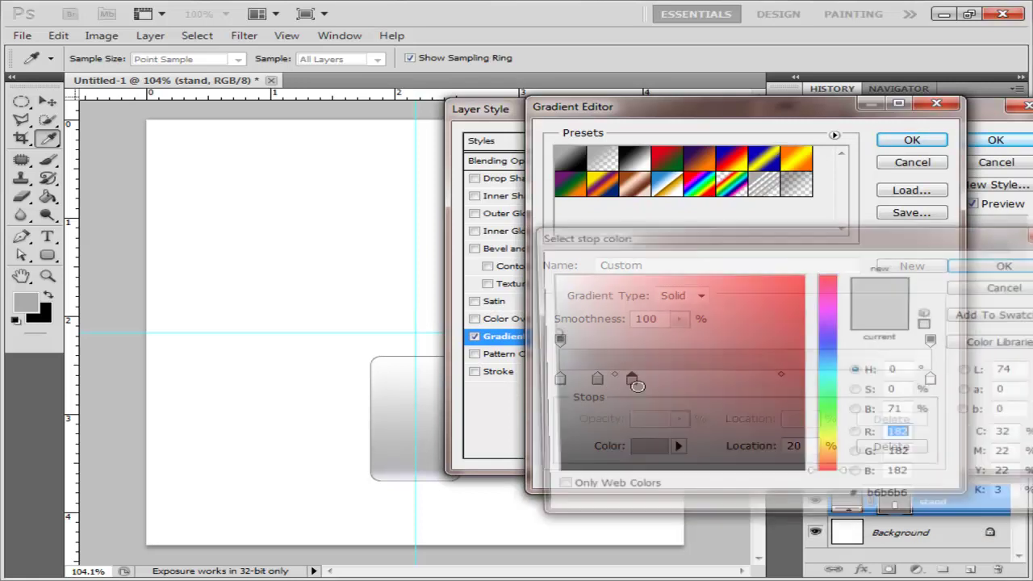
pyautogui.moveTo(829, 366); pyautogui.dragTo(831, 344)
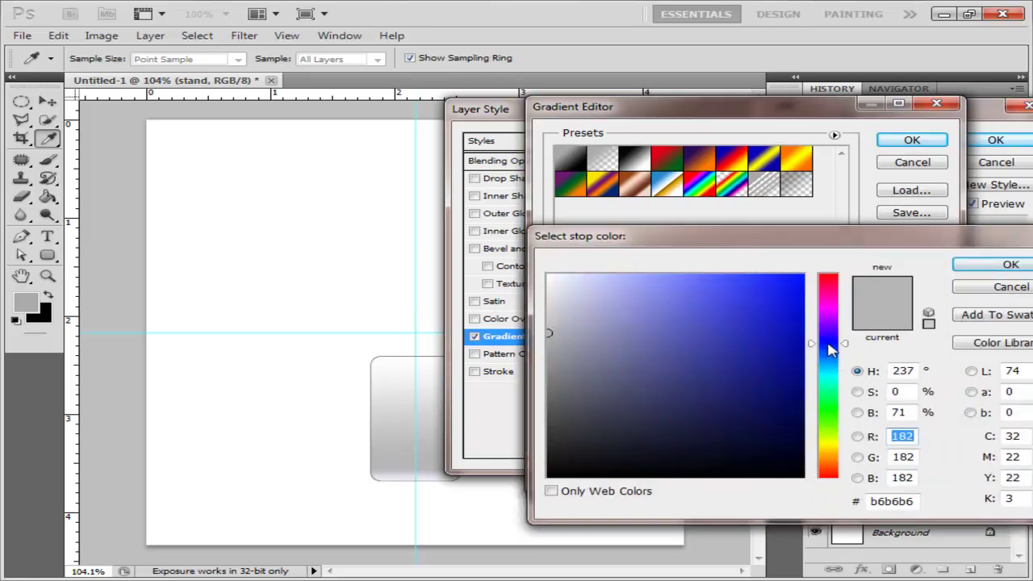
pyautogui.moveTo(546, 288); pyautogui.dragTo(548, 290)
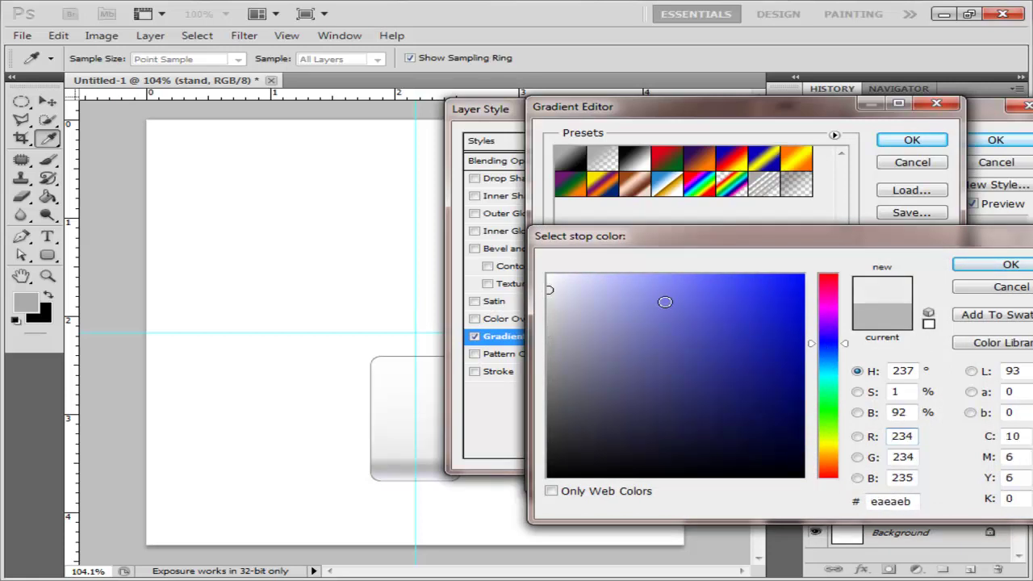
pyautogui.click(1009, 265)
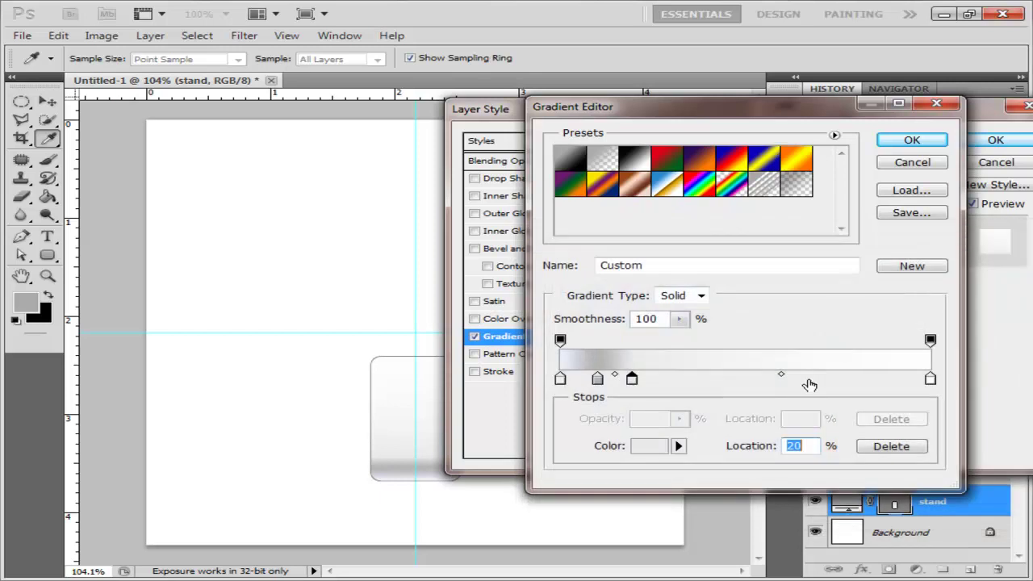
# Retune the left stop to a pale blue at hue 206
pyautogui.doubleClick(561, 380)
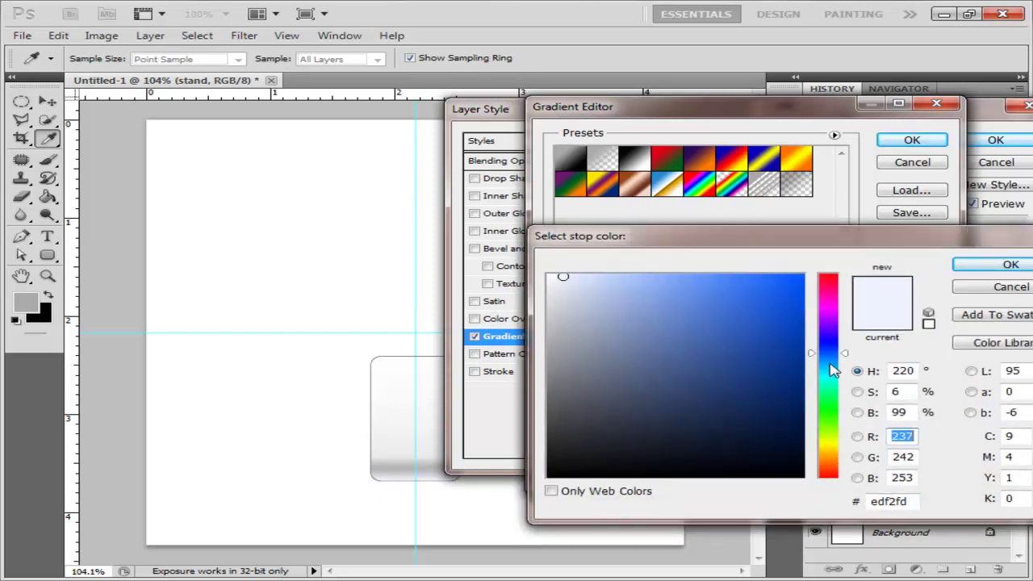
pyautogui.moveTo(831, 364); pyautogui.dragTo(830, 362)
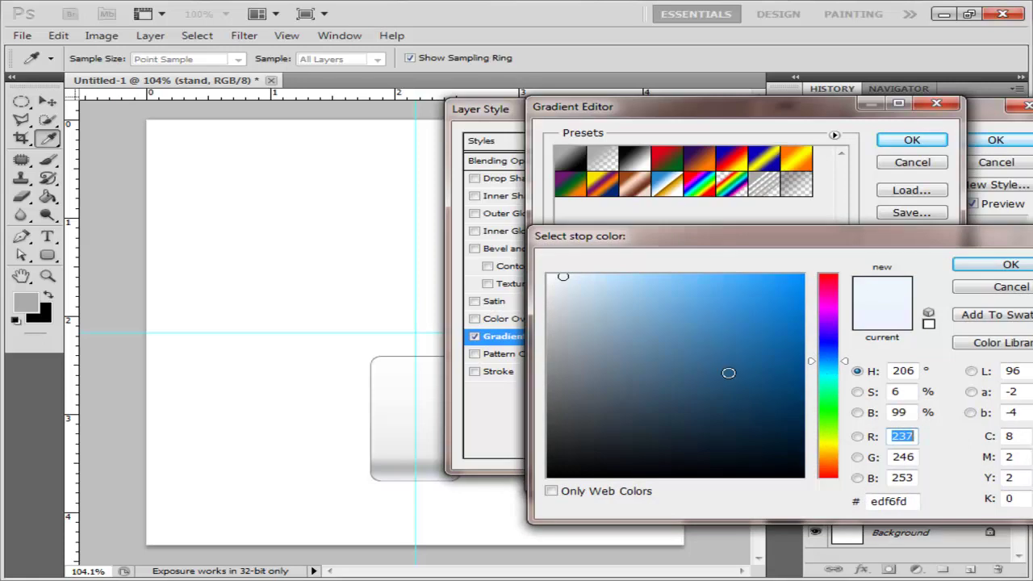
pyautogui.click(564, 277)
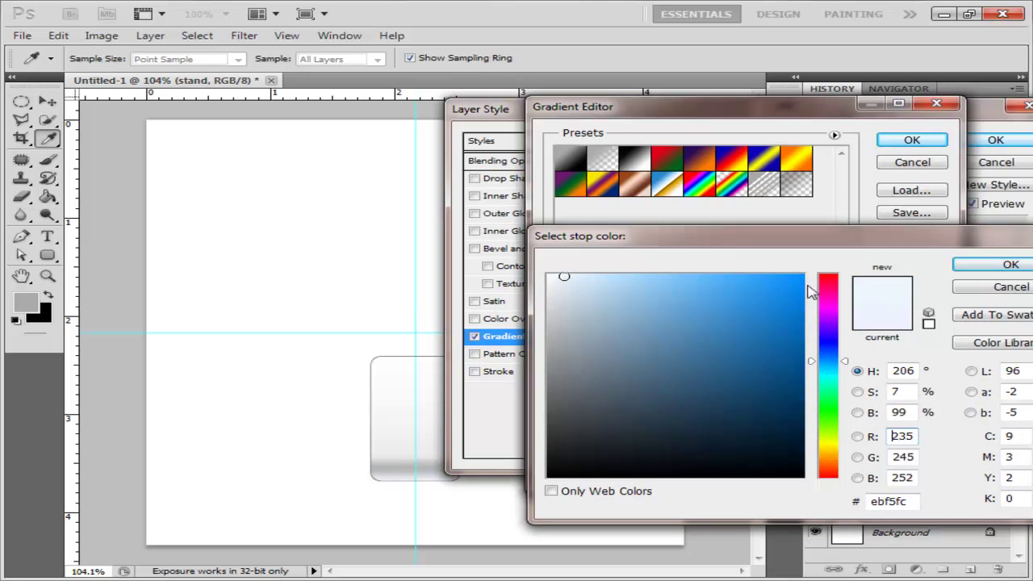
pyautogui.click(984, 267)
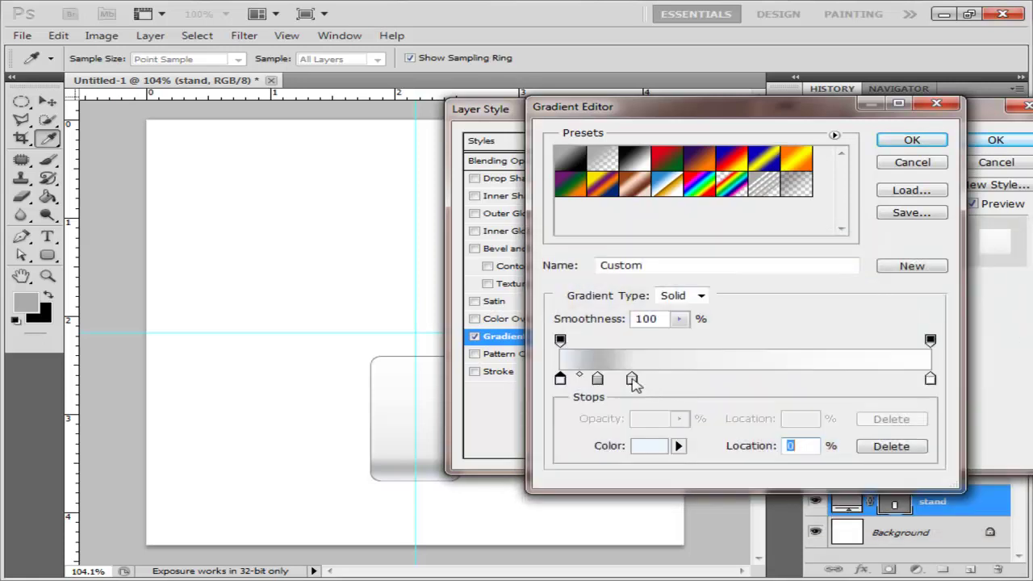
# Colour the next gradient stops light grey #e1e1e1 and #cccbcb
pyautogui.doubleClick(631, 379)
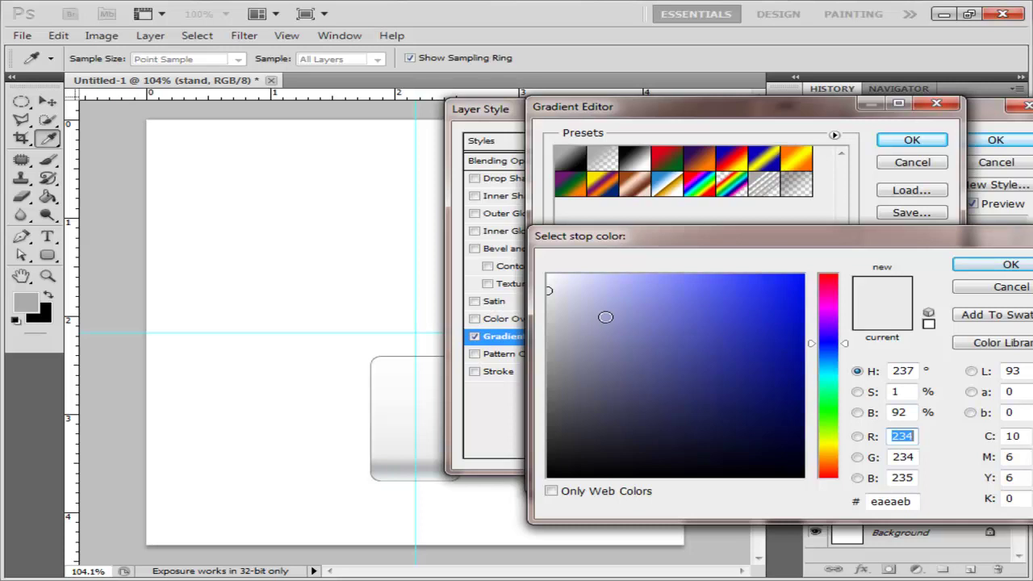
pyautogui.moveTo(552, 297)
pyautogui.mouseDown()
pyautogui.moveTo(552, 307)
pyautogui.moveTo(548, 299)
pyautogui.mouseUp()
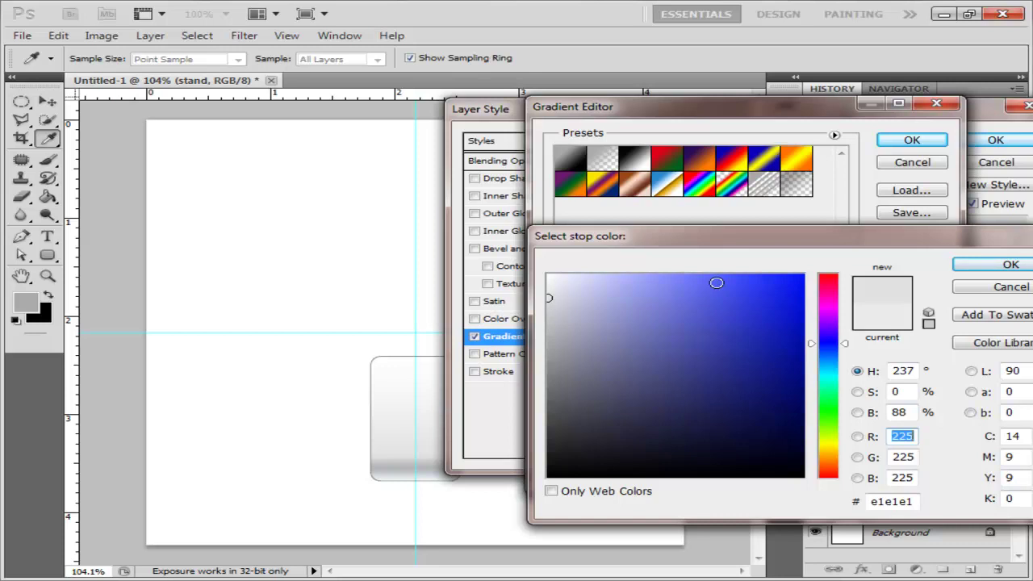
pyautogui.click(1010, 264)
pyautogui.doubleClick(675, 380)
pyautogui.moveTo(549, 314); pyautogui.dragTo(548, 314)
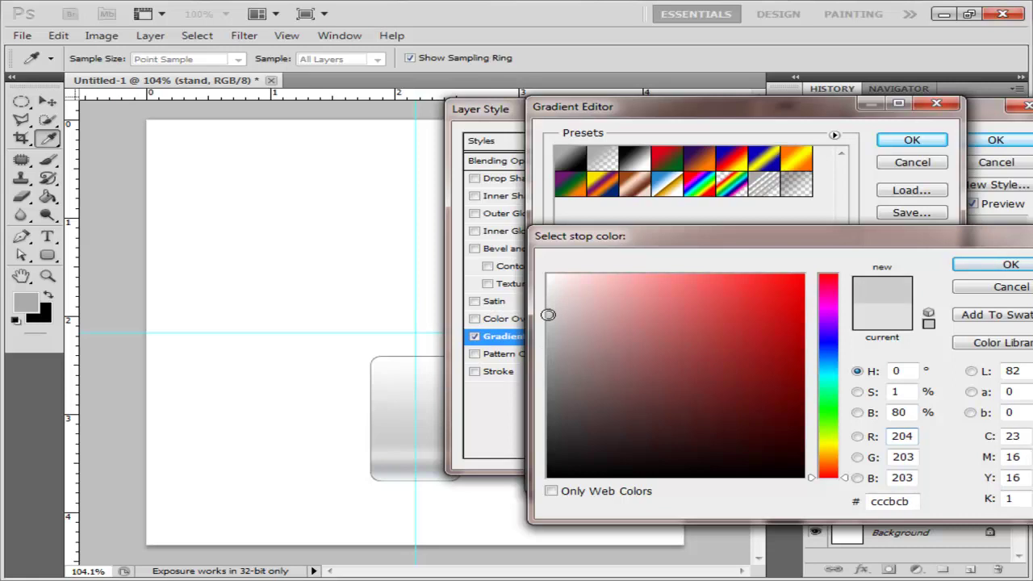
# Add a new grey stop to the stand's gradient and make the right-end stop a darker grey
pyautogui.click(1010, 266)
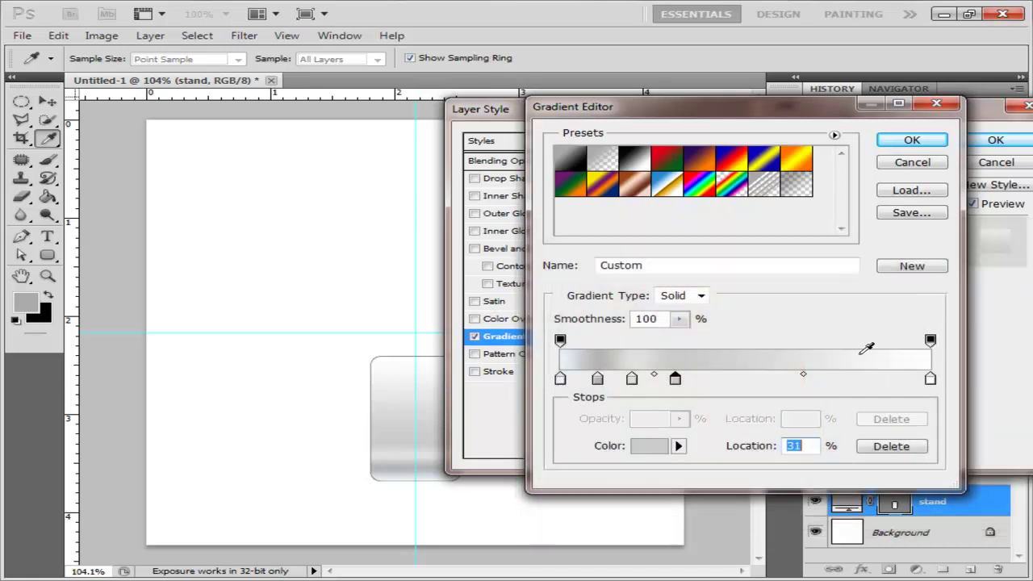
pyautogui.click(713, 378)
pyautogui.doubleClick(712, 378)
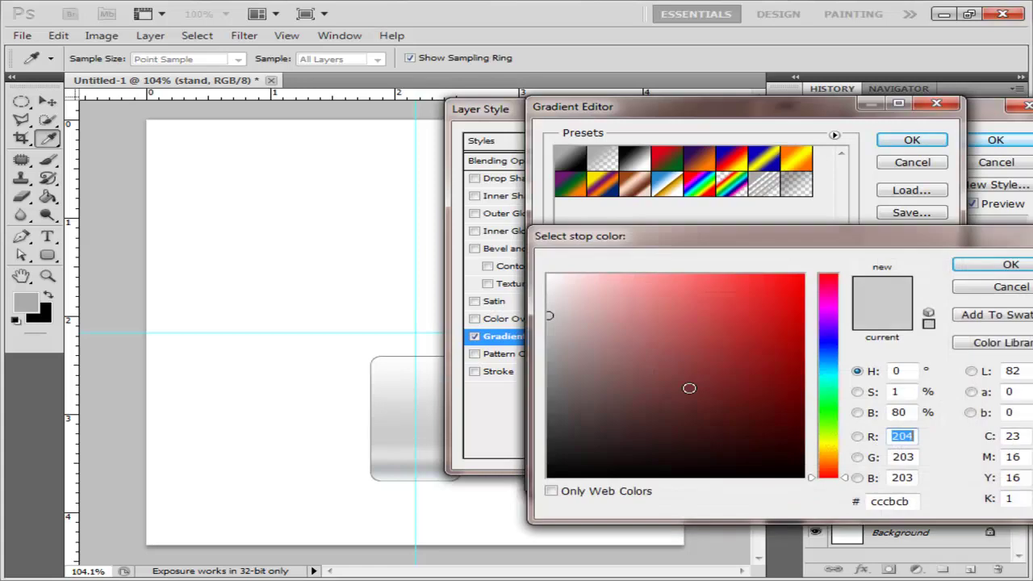
pyautogui.click(1000, 270)
pyautogui.doubleClick(930, 378)
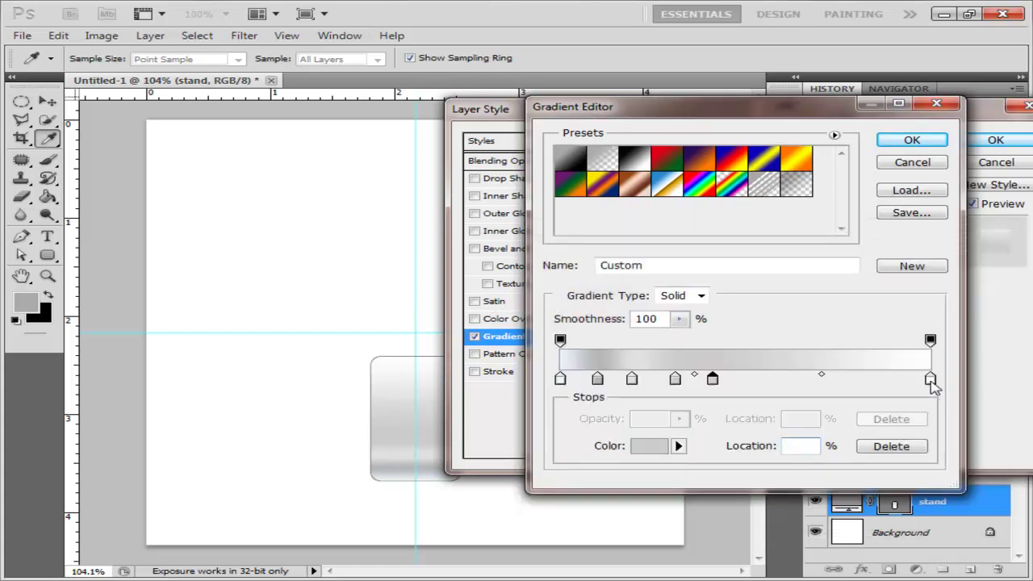
pyautogui.moveTo(548, 318); pyautogui.dragTo(547, 339)
pyautogui.click(549, 353)
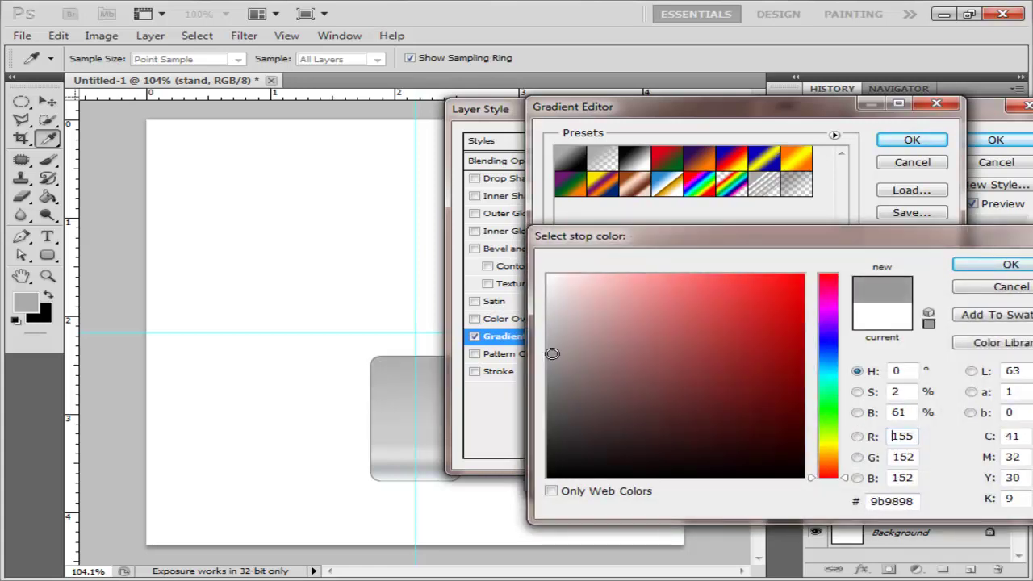
pyautogui.click(980, 268)
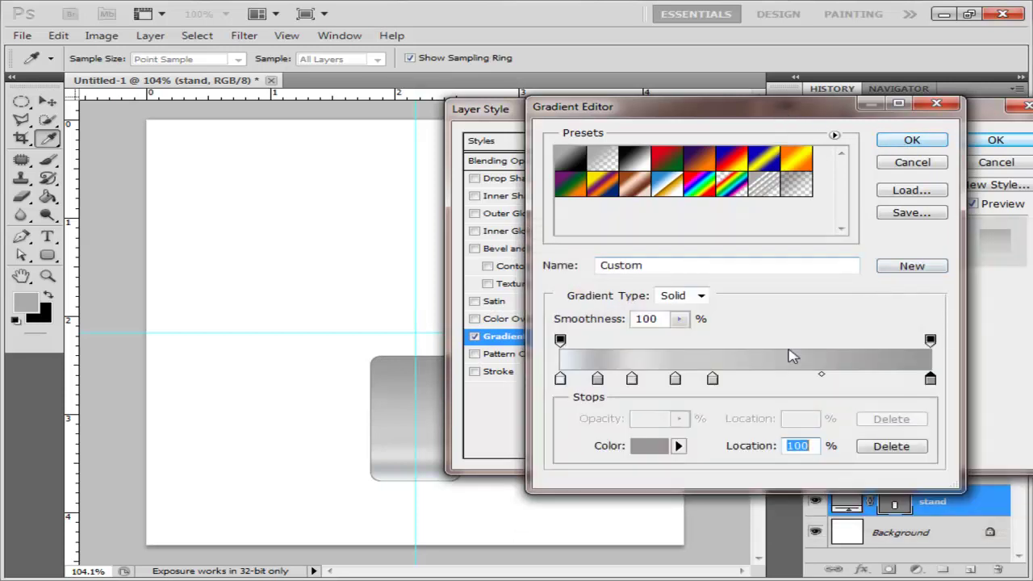
# Confirm stops near-white, b6b6b6, e1e1e1, cccbcb, cccbcb, 9a9797 and apply the gradient overlay
pyautogui.doubleClick(559, 378)
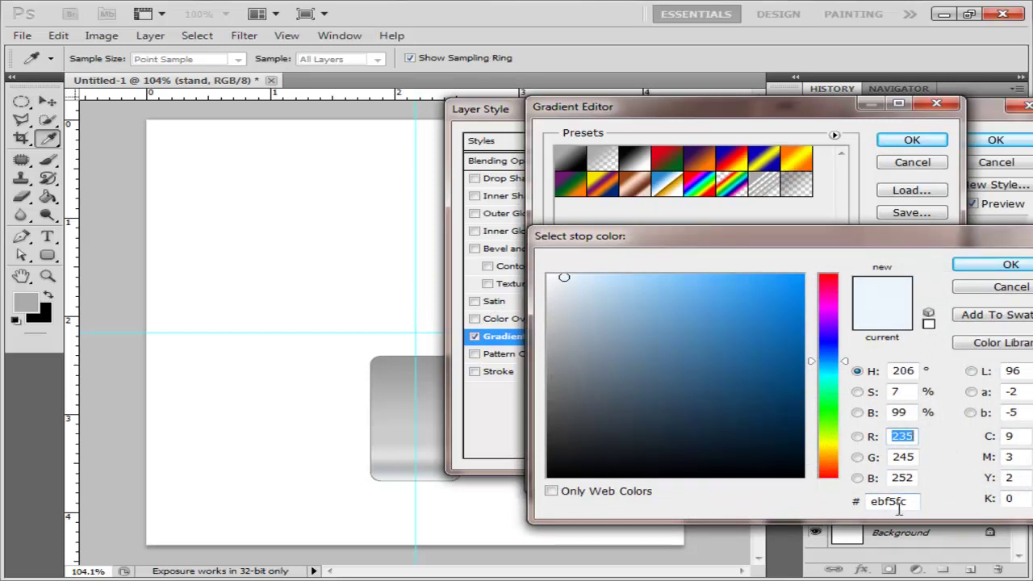
pyautogui.click(1008, 264)
pyautogui.doubleClick(598, 378)
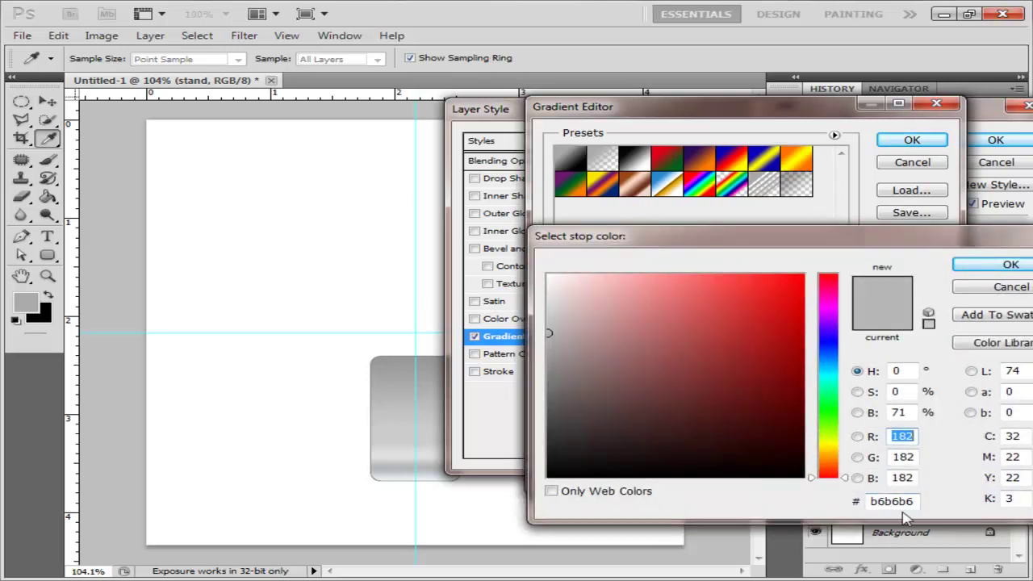
pyautogui.click(1010, 266)
pyautogui.doubleClick(633, 381)
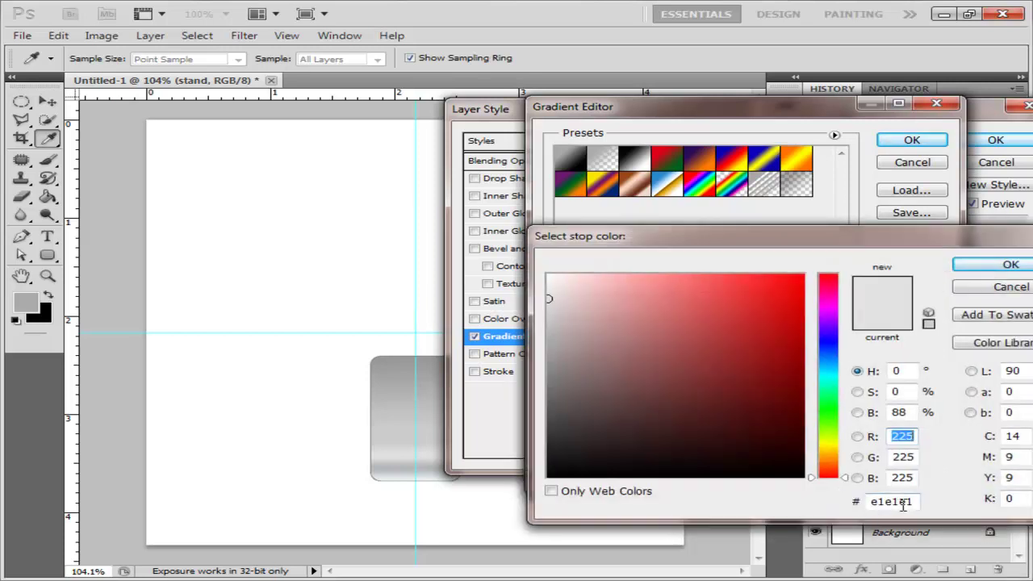
pyautogui.click(1008, 266)
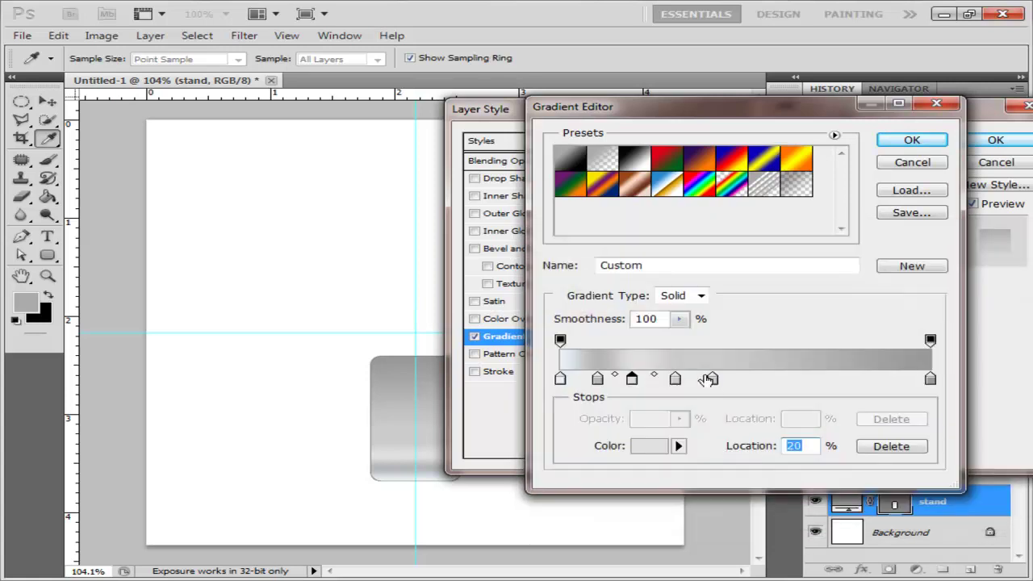
pyautogui.doubleClick(675, 380)
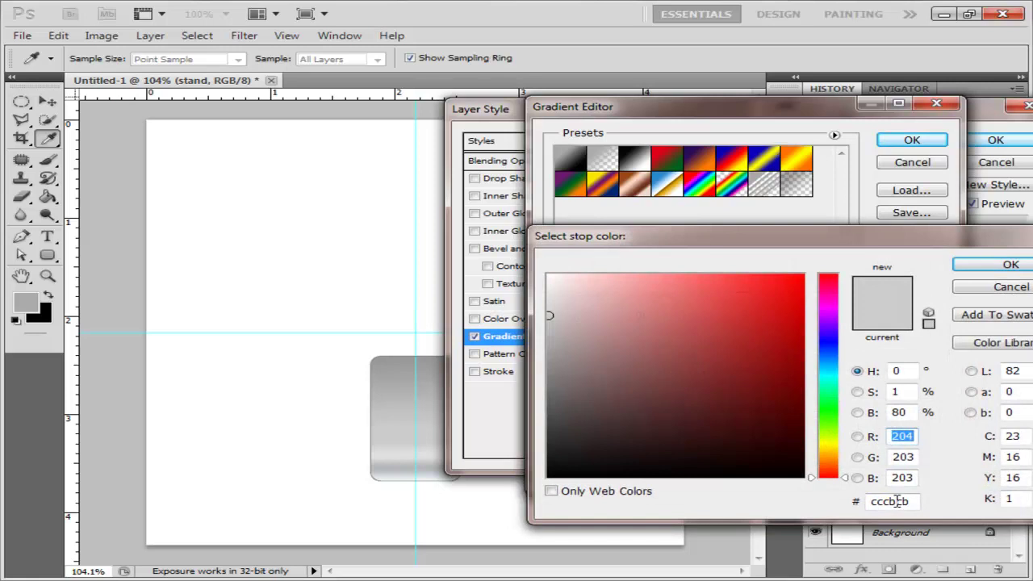
pyautogui.click(1009, 265)
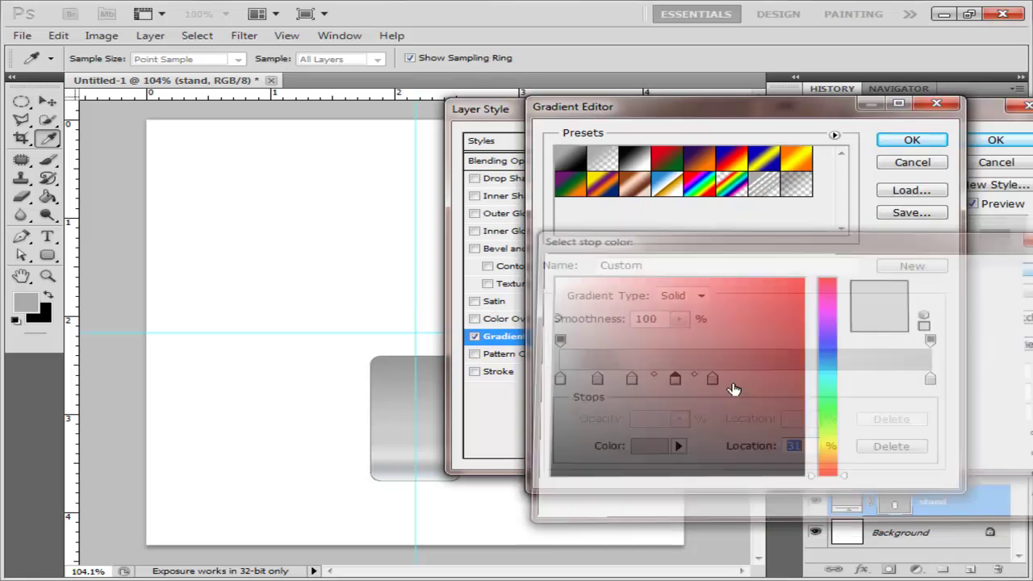
pyautogui.doubleClick(713, 377)
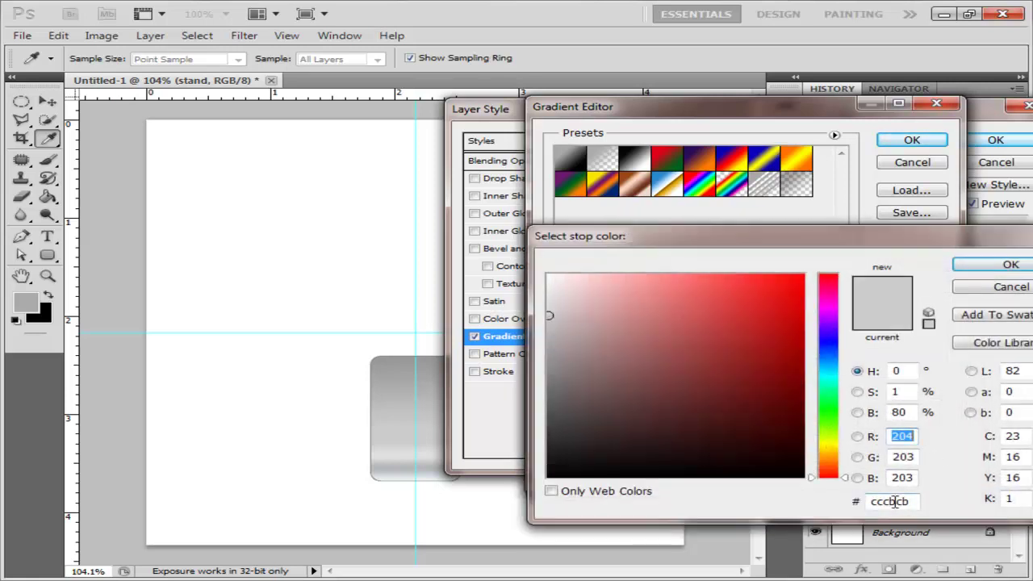
pyautogui.click(1008, 264)
pyautogui.doubleClick(929, 379)
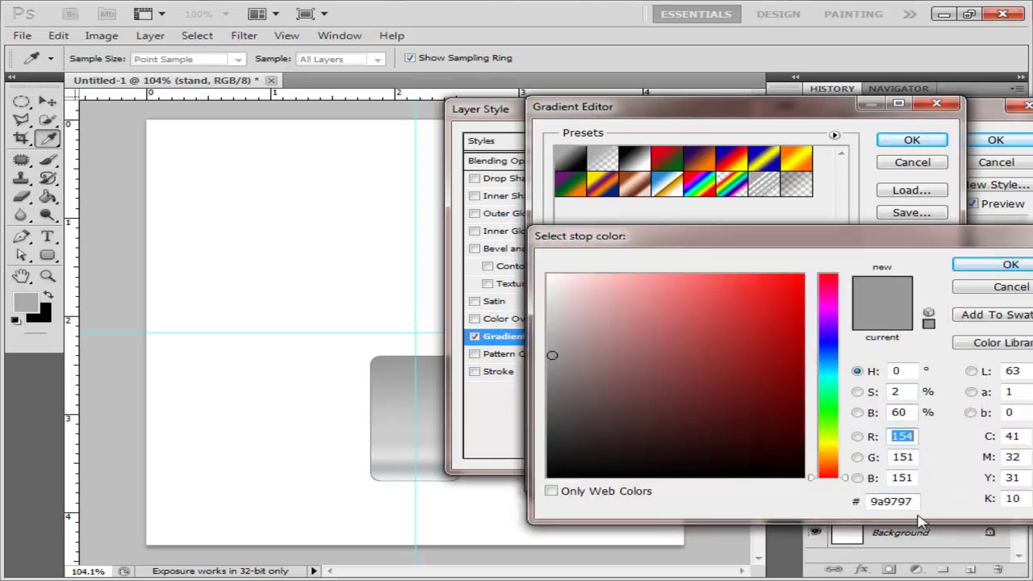
pyautogui.click(992, 267)
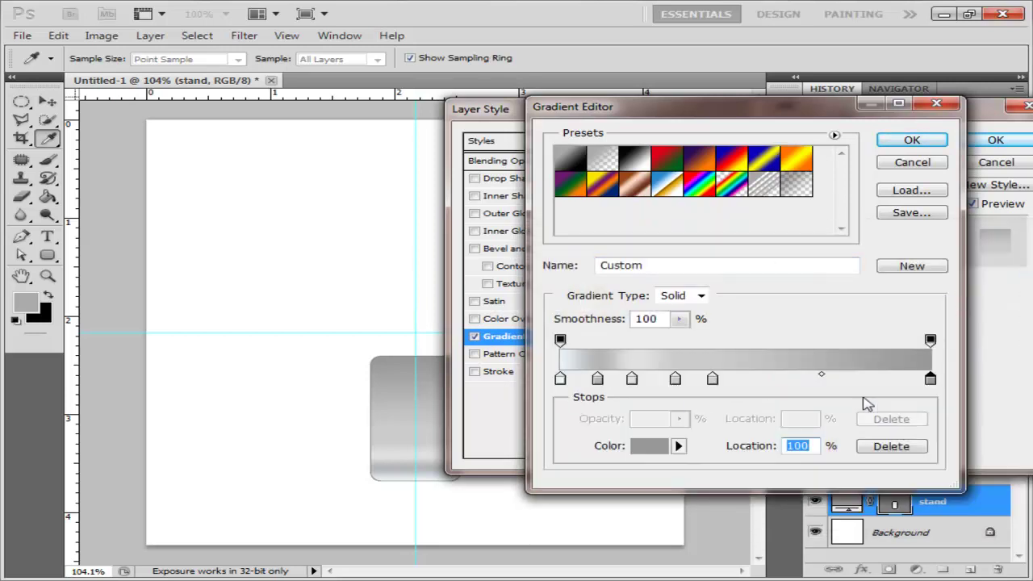
pyautogui.click(913, 141)
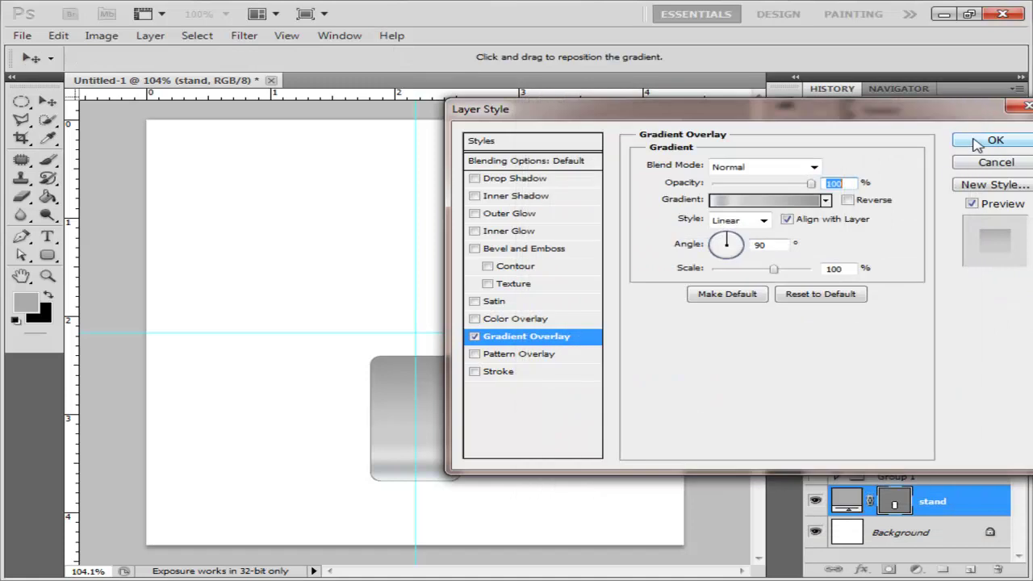
pyautogui.click(994, 142)
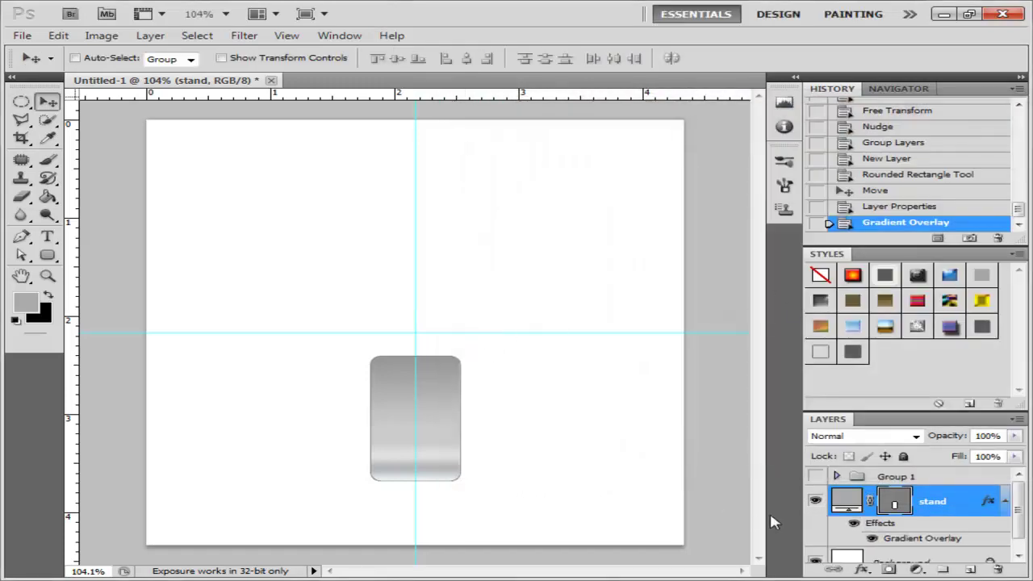
# Make Group 1 visible again and move the monitor down onto the stand
pyautogui.click(815, 476)
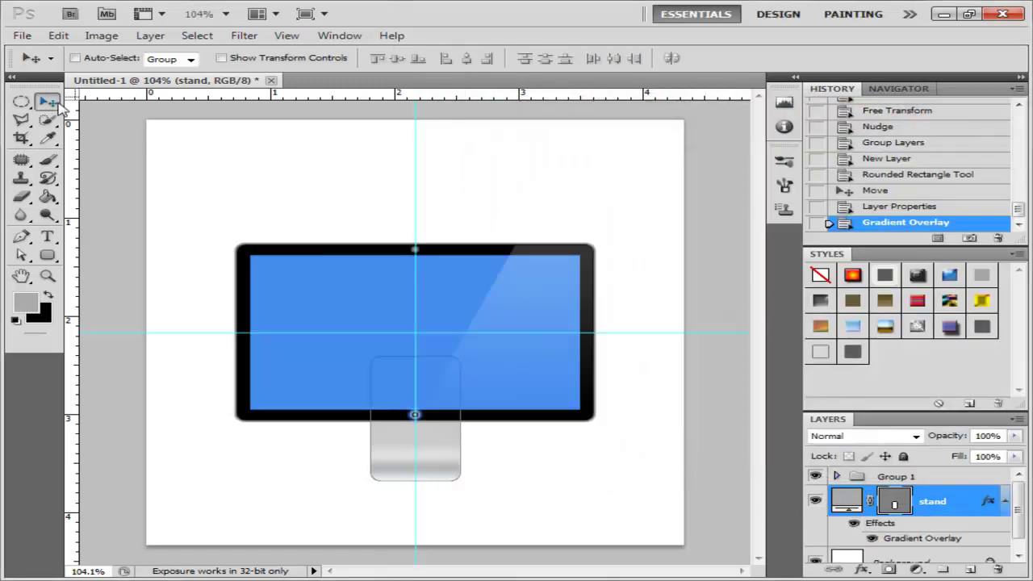
pyautogui.click(960, 478)
pyautogui.moveTo(487, 351); pyautogui.dragTo(494, 359)
pyautogui.scroll(-1, 495, 359)
pyautogui.scroll(1, 486, 375)
pyautogui.scroll(-1, 481, 382)
pyautogui.scroll(1, 481, 383)
pyautogui.scroll(1, 452, 392)
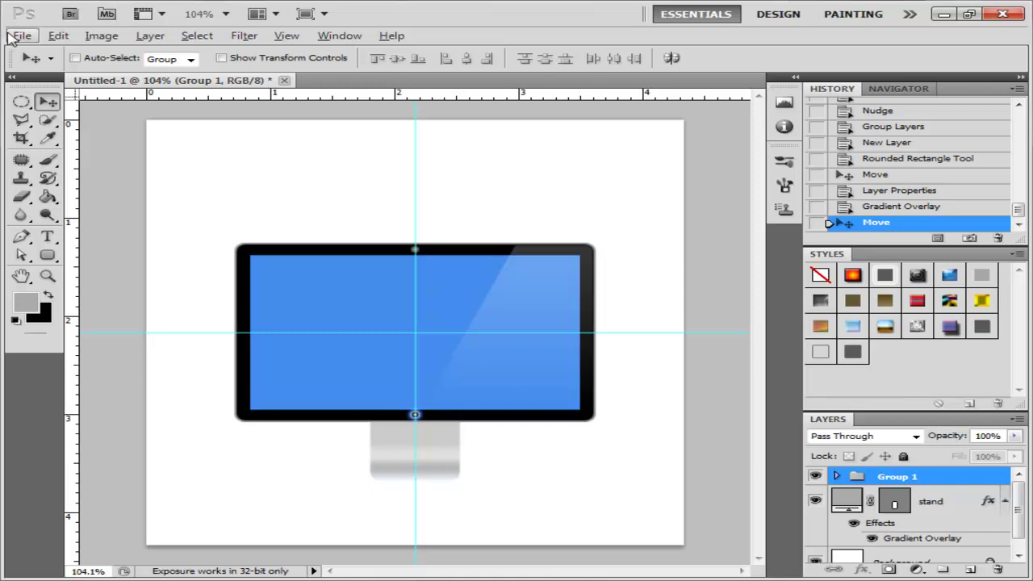
# Open the misty tree photo 09.jpg from D:\Pics\Pic Des as a new document
pyautogui.click(19, 36)
pyautogui.click(34, 65)
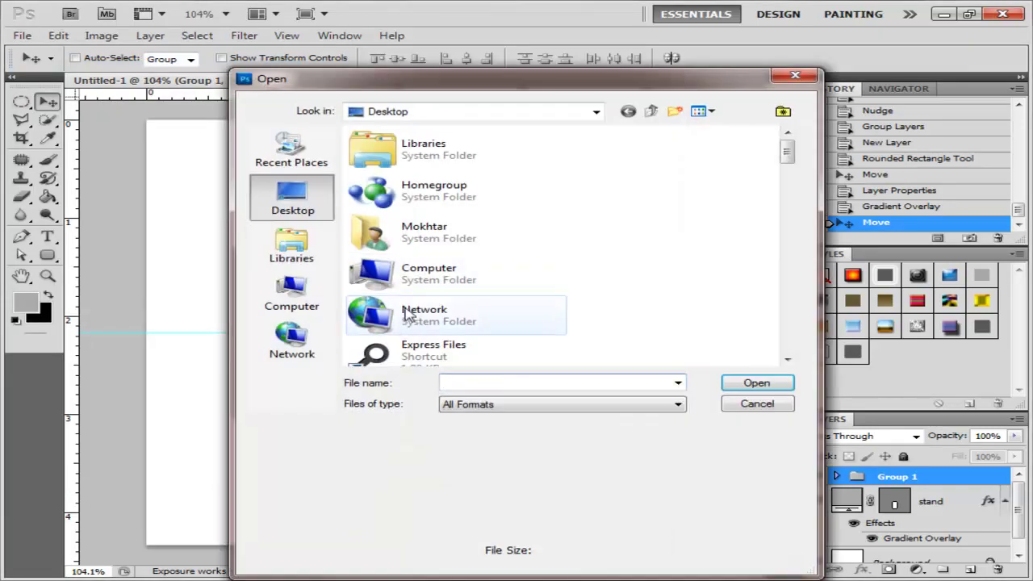
pyautogui.doubleClick(408, 274)
pyautogui.doubleClick(415, 208)
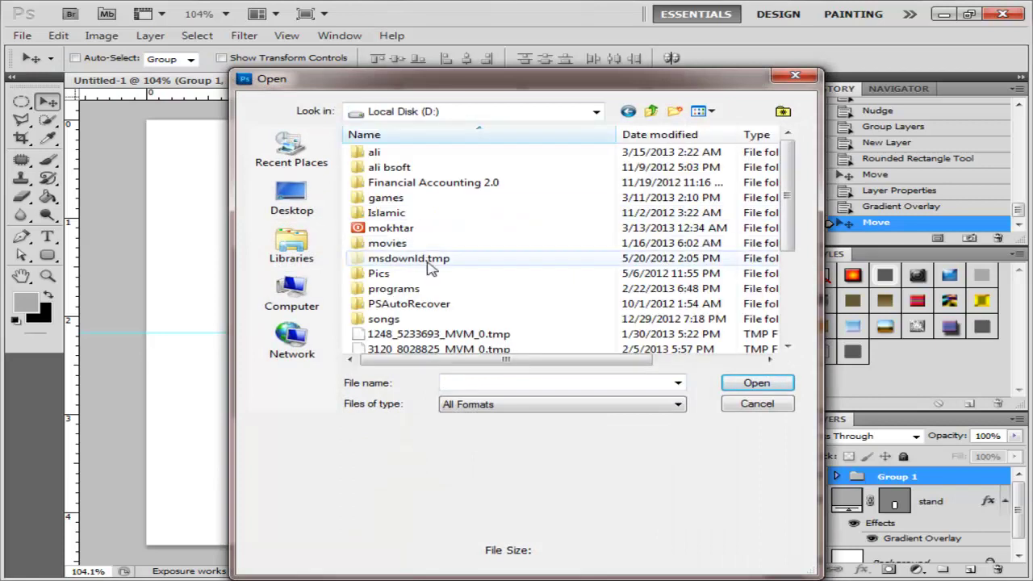
pyautogui.doubleClick(379, 273)
pyautogui.doubleClick(503, 171)
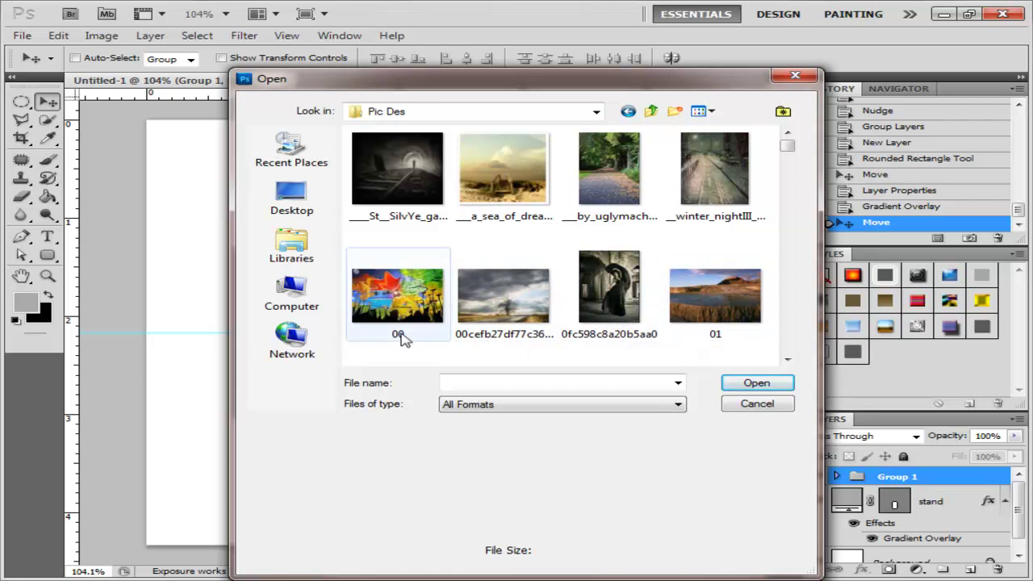
pyautogui.scroll(-2, 557, 330)
pyautogui.scroll(-5, 564, 333)
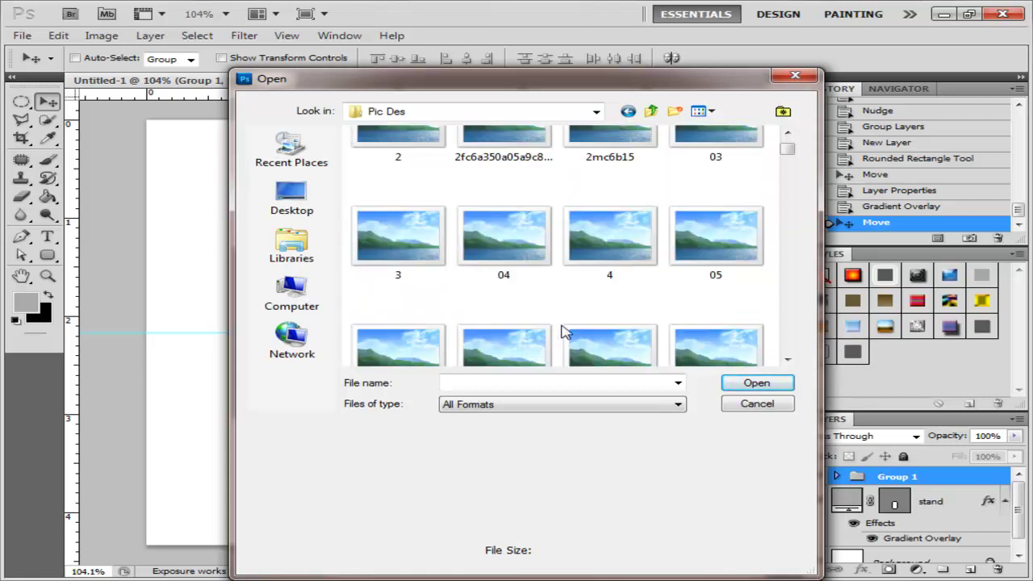
pyautogui.scroll(-2, 562, 332)
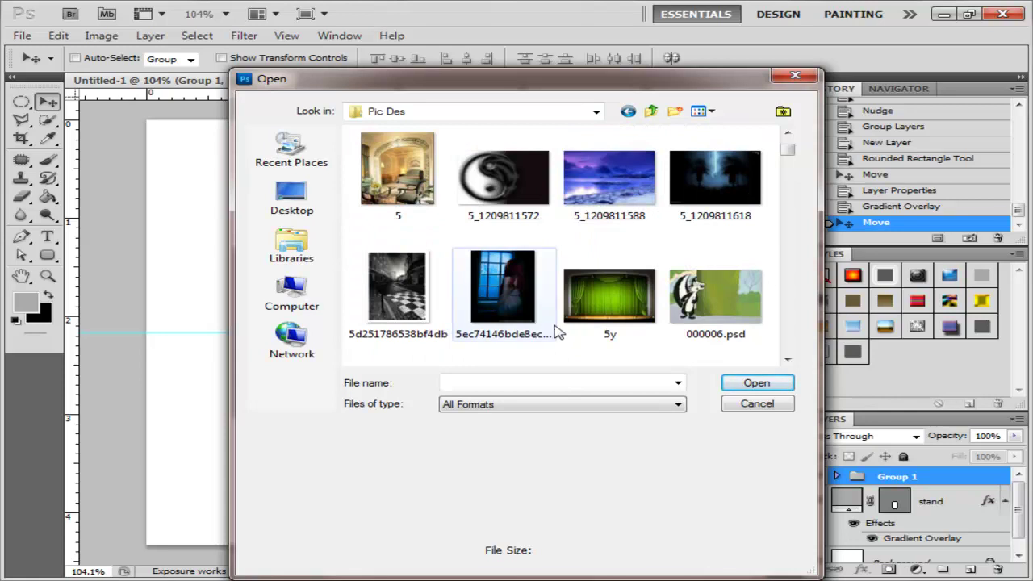
pyautogui.scroll(-2, 557, 333)
pyautogui.scroll(-3, 556, 333)
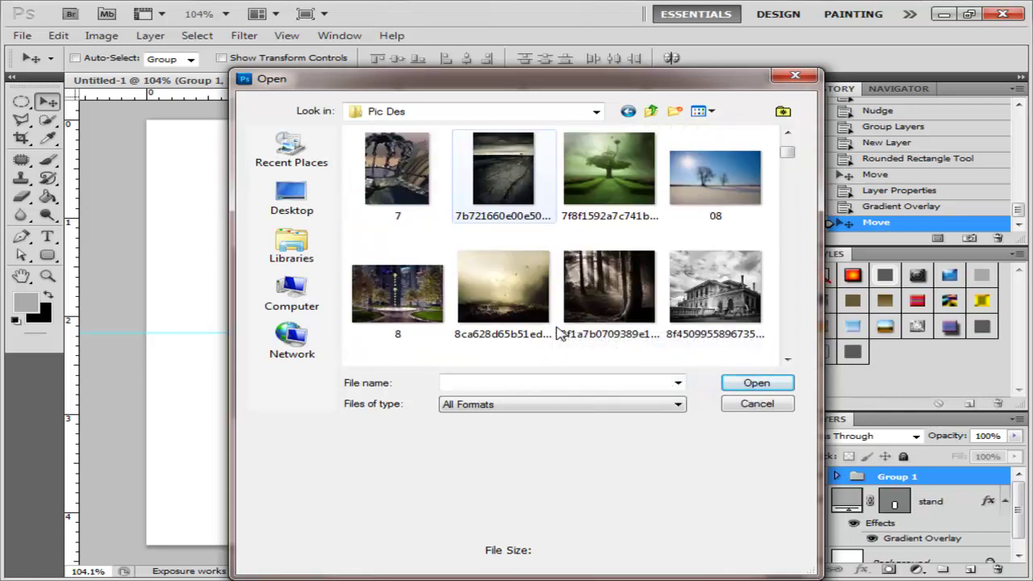
pyautogui.scroll(-2, 556, 332)
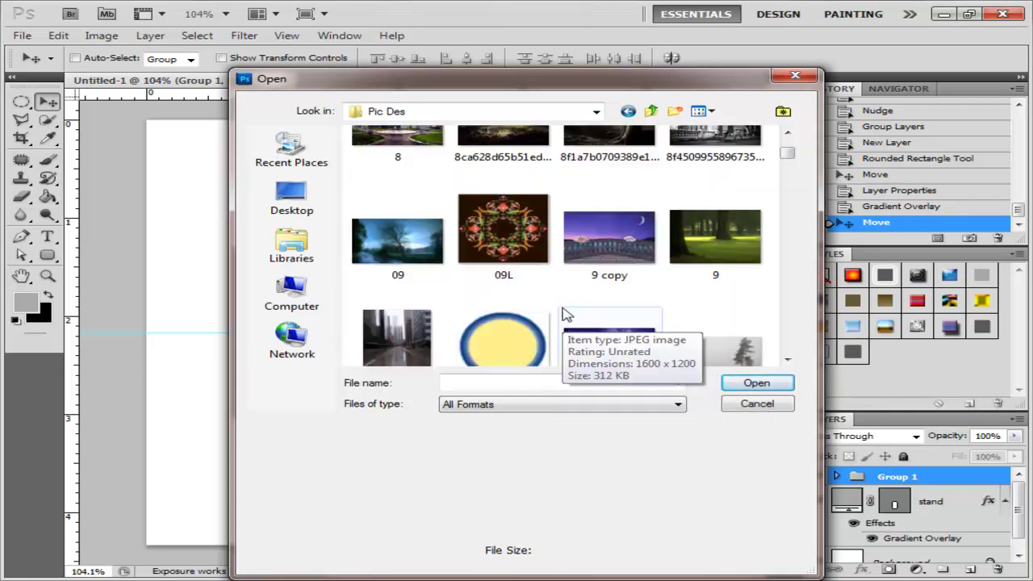
pyautogui.doubleClick(397, 240)
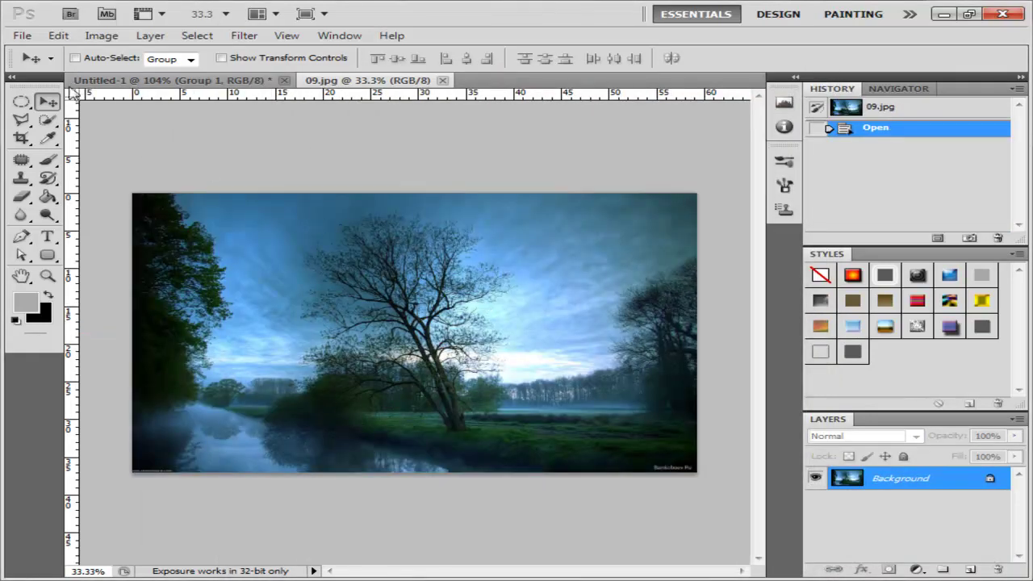
# Select the whole 09 photo and drag it into the monitor document
pyautogui.hotkey('ctrl', 'a')
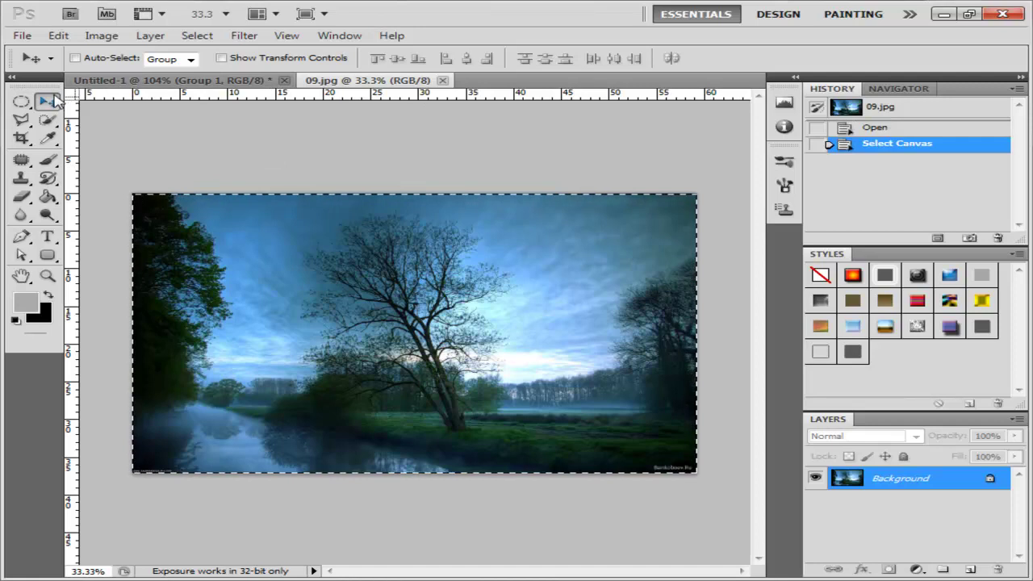
pyautogui.moveTo(395, 285)
pyautogui.mouseDown()
pyautogui.moveTo(220, 82)
pyautogui.moveTo(387, 277)
pyautogui.mouseUp()
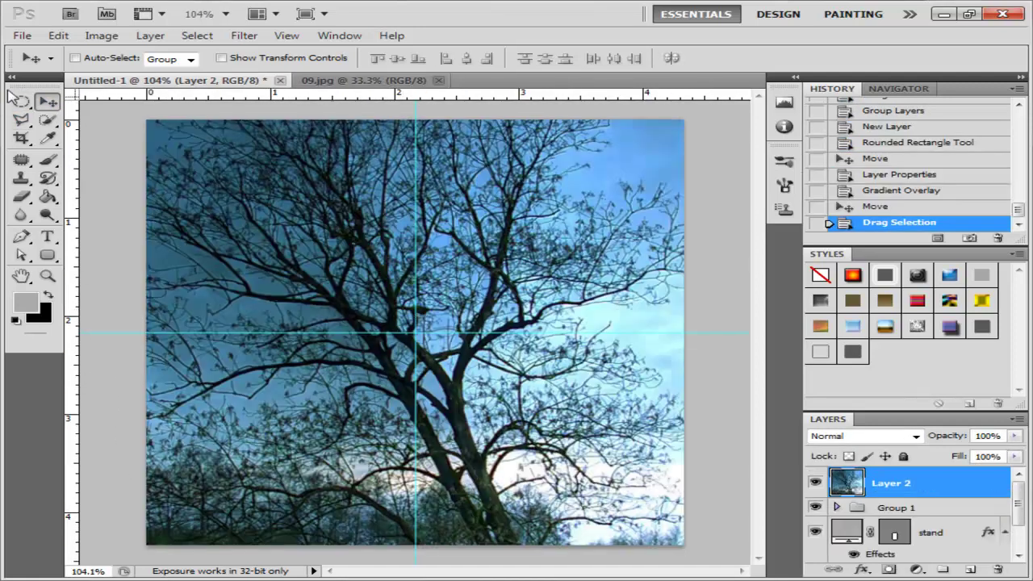
pyautogui.hotkey('ctrl', '0')
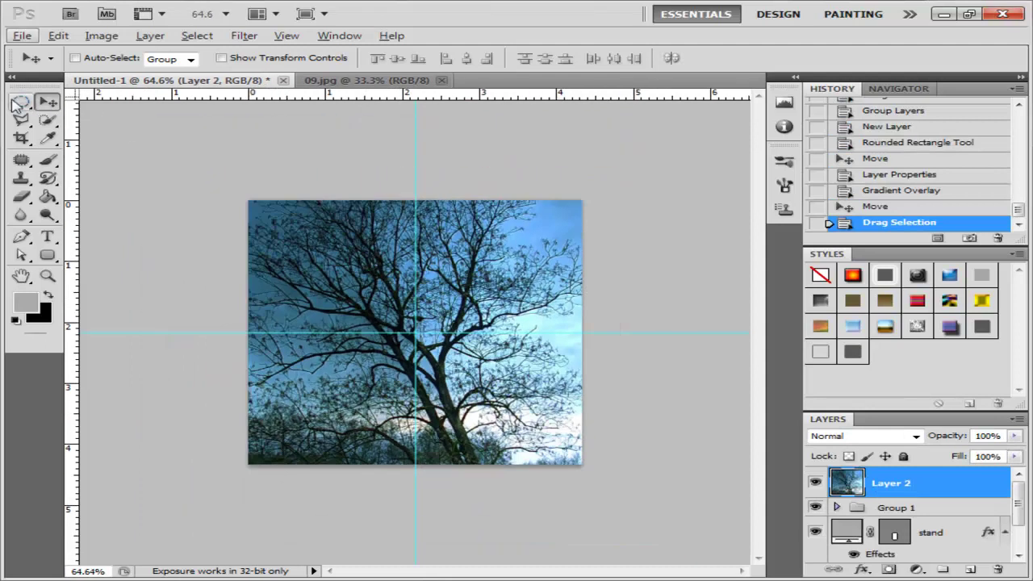
# Scale the photo to about 18% and park it at the canvas's lower right
pyautogui.click(22, 103)
pyautogui.rightClick(376, 264)
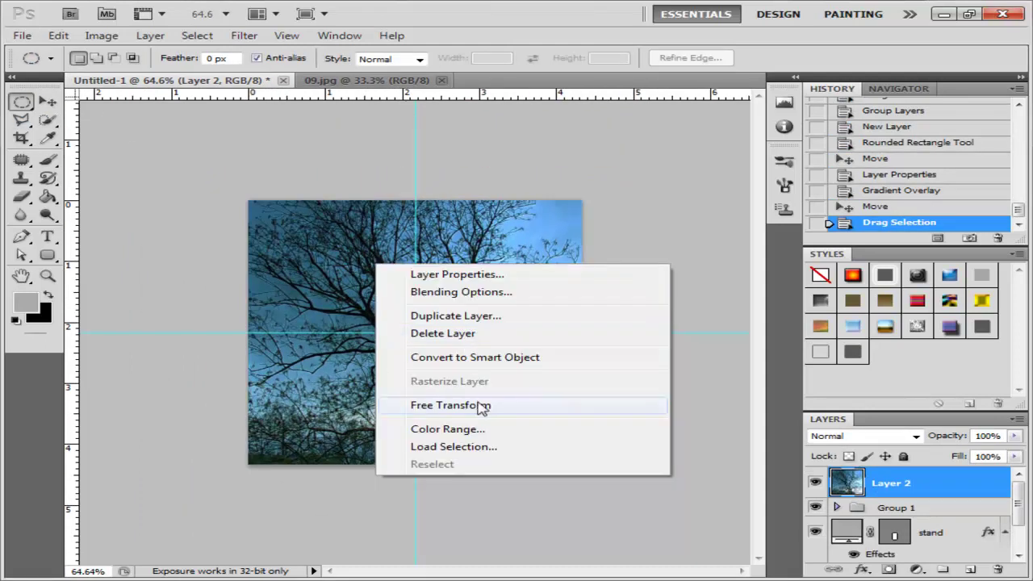
pyautogui.click(482, 406)
pyautogui.hotkey('ctrl', '0')
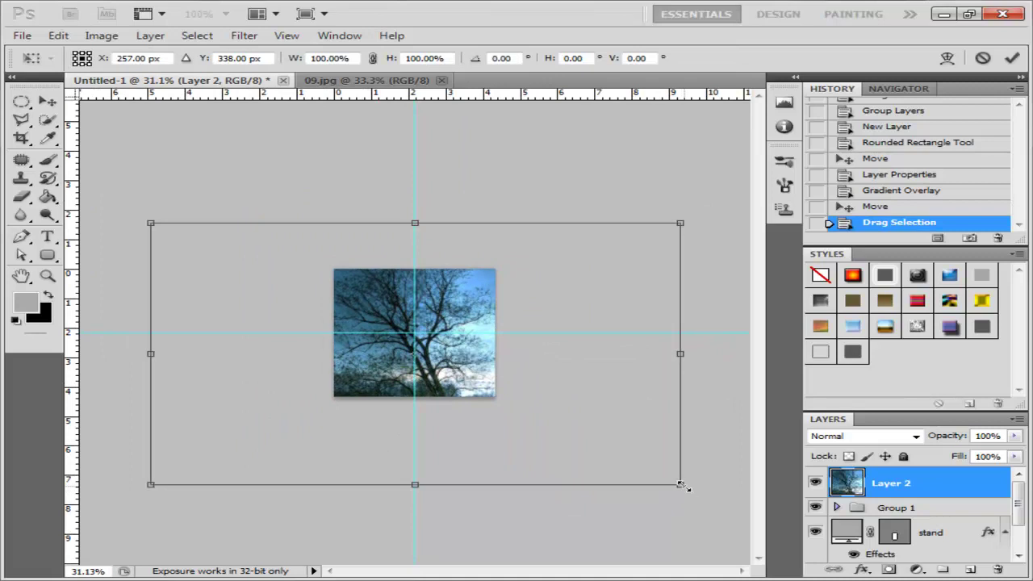
pyautogui.moveTo(682, 485); pyautogui.dragTo(504, 393)
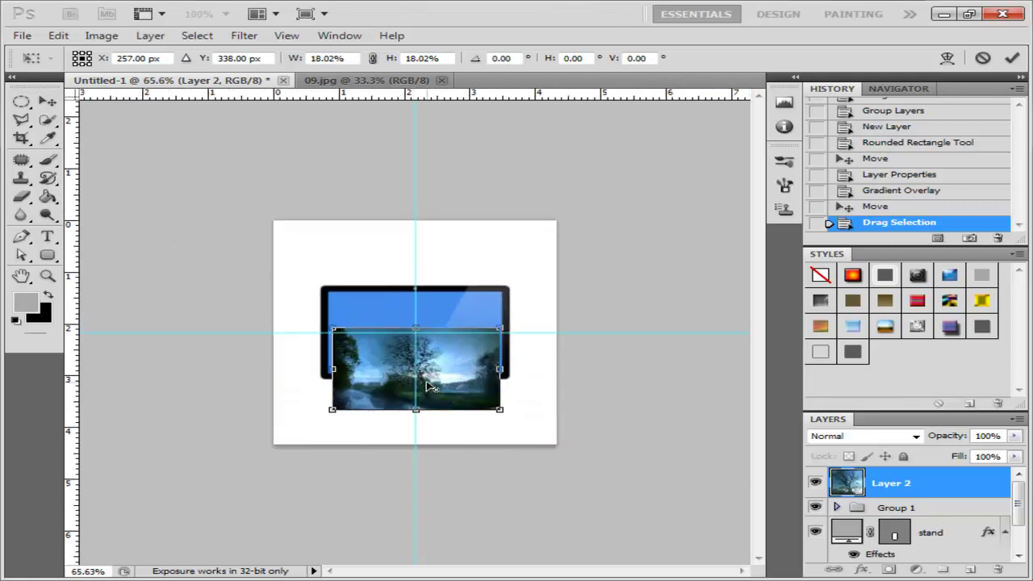
pyautogui.moveTo(501, 434); pyautogui.dragTo(492, 367)
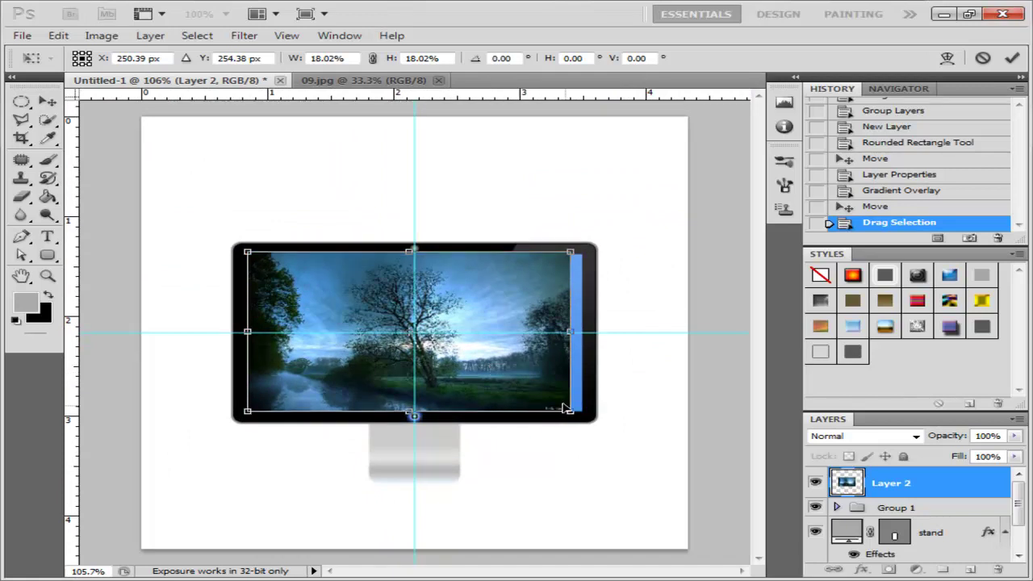
pyautogui.moveTo(532, 382); pyautogui.dragTo(553, 455)
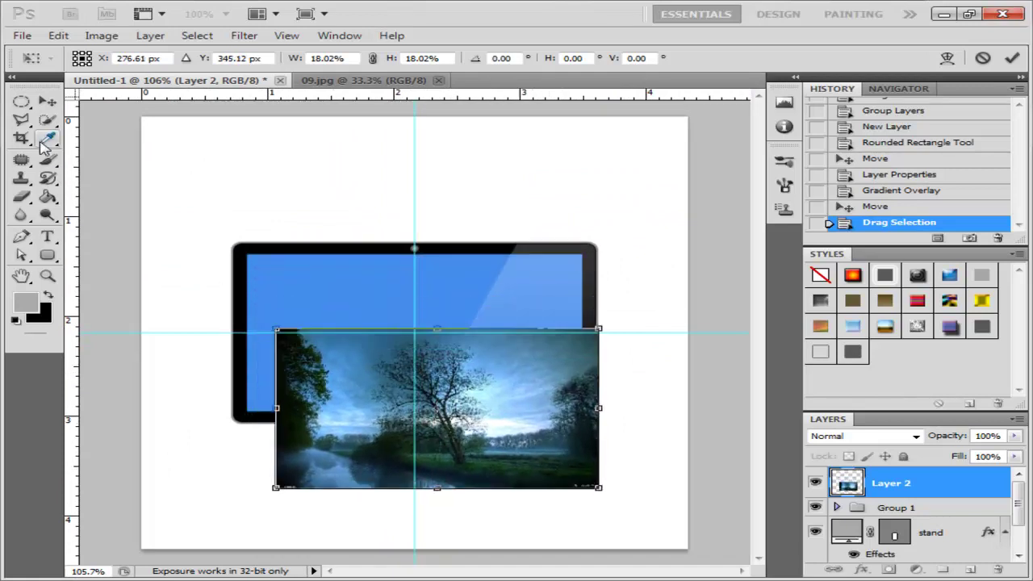
pyautogui.click(46, 125)
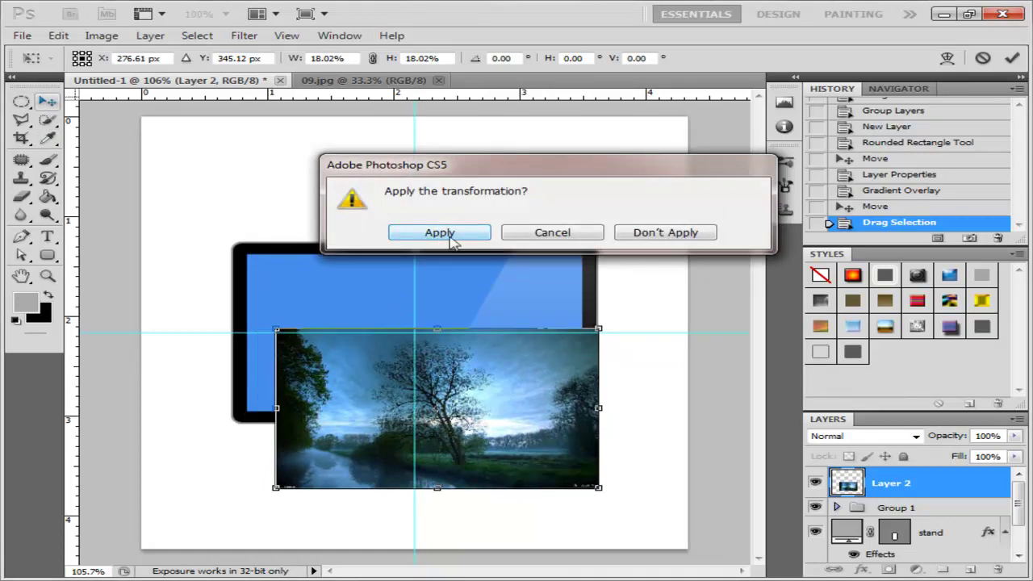
pyautogui.click(448, 233)
pyautogui.moveTo(547, 433); pyautogui.dragTo(671, 504)
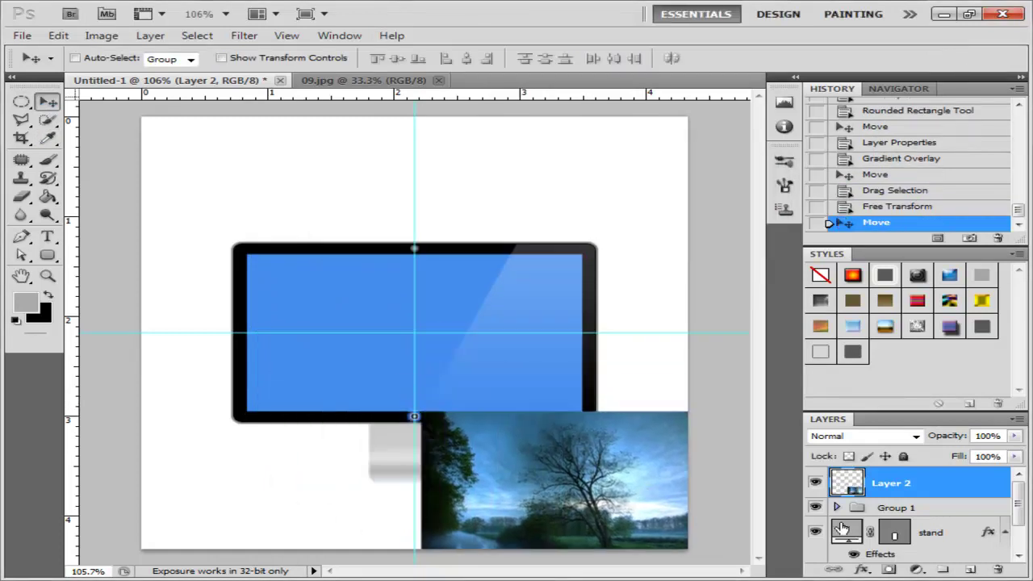
# Hide Layer 2 and ungroup the layers in Group 1
pyautogui.click(815, 482)
pyautogui.click(871, 508)
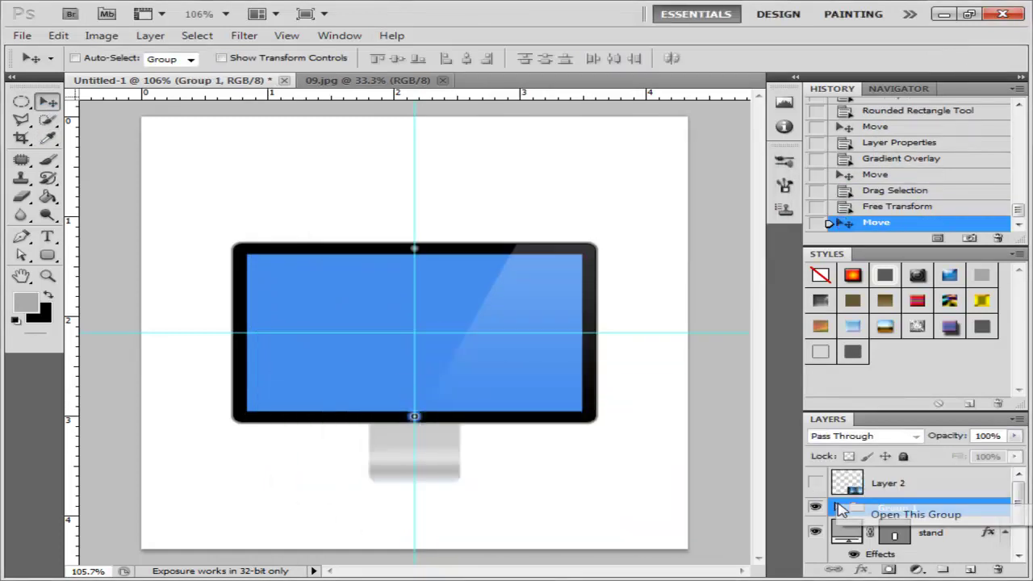
pyautogui.rightClick(906, 506)
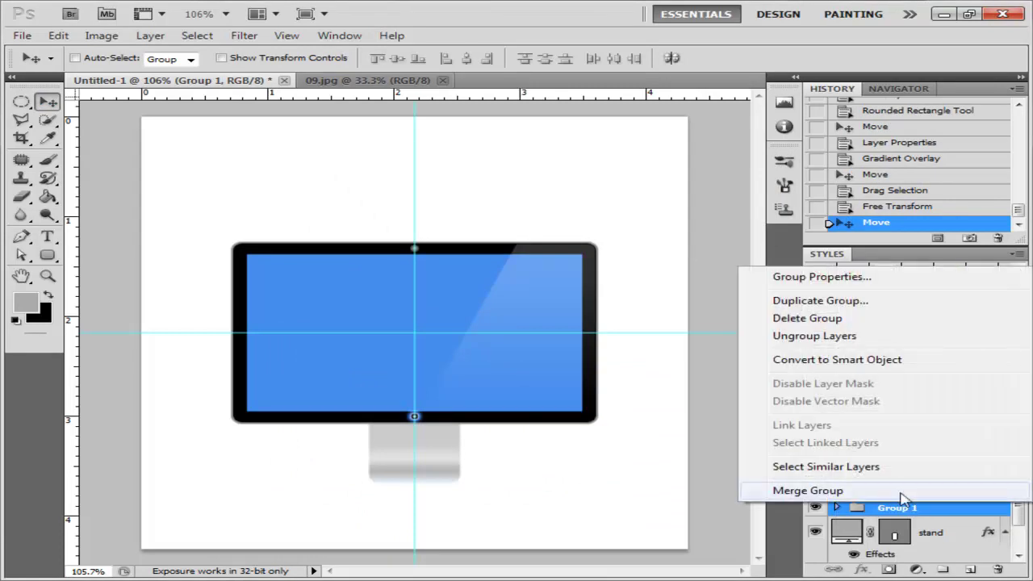
pyautogui.click(860, 337)
pyautogui.scroll(-1, 940, 498)
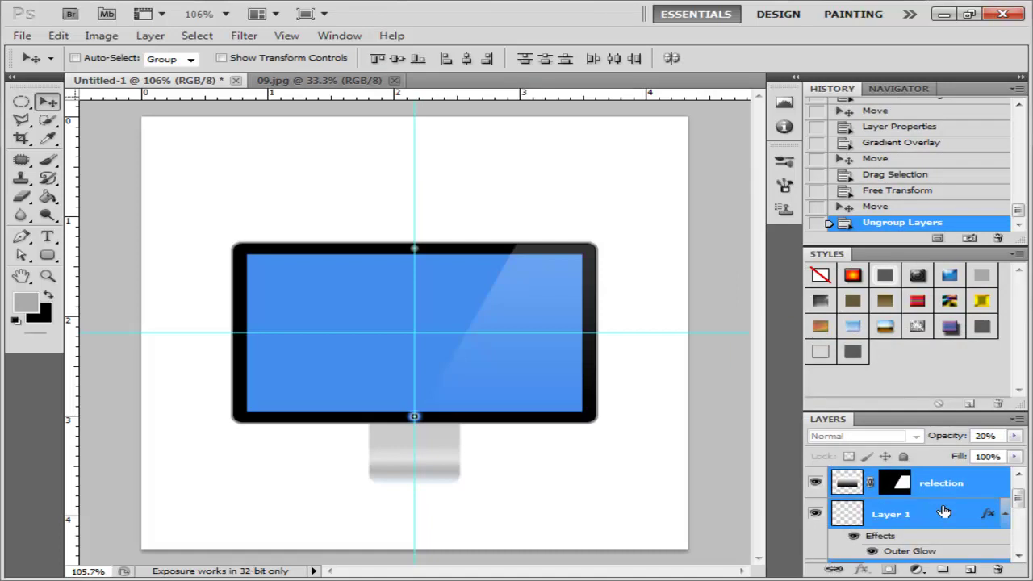
# Place Layer 2 below relection, show it, and move the photo onto the monitor screen
pyautogui.click(944, 512)
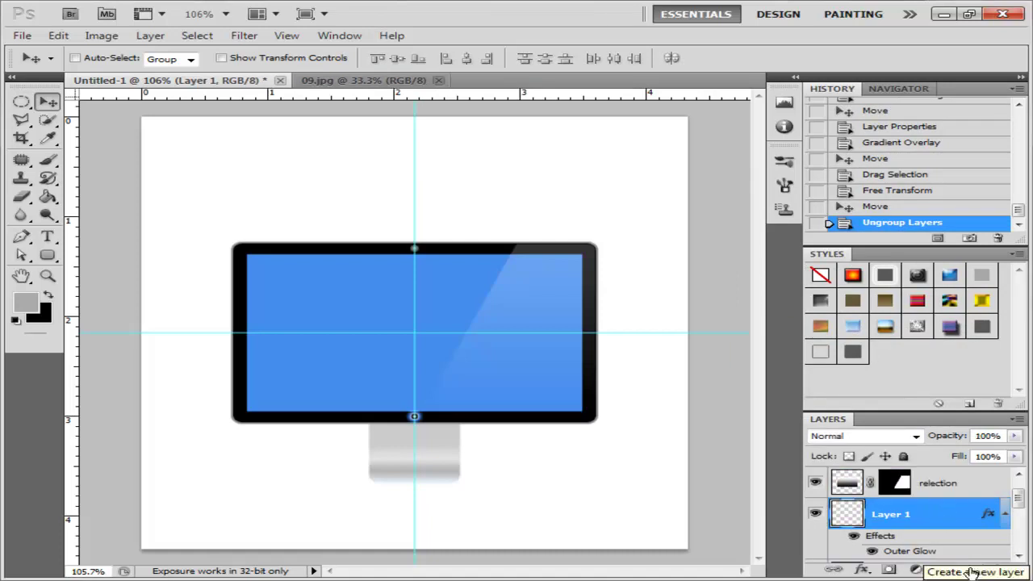
pyautogui.moveTo(888, 516); pyautogui.dragTo(902, 541)
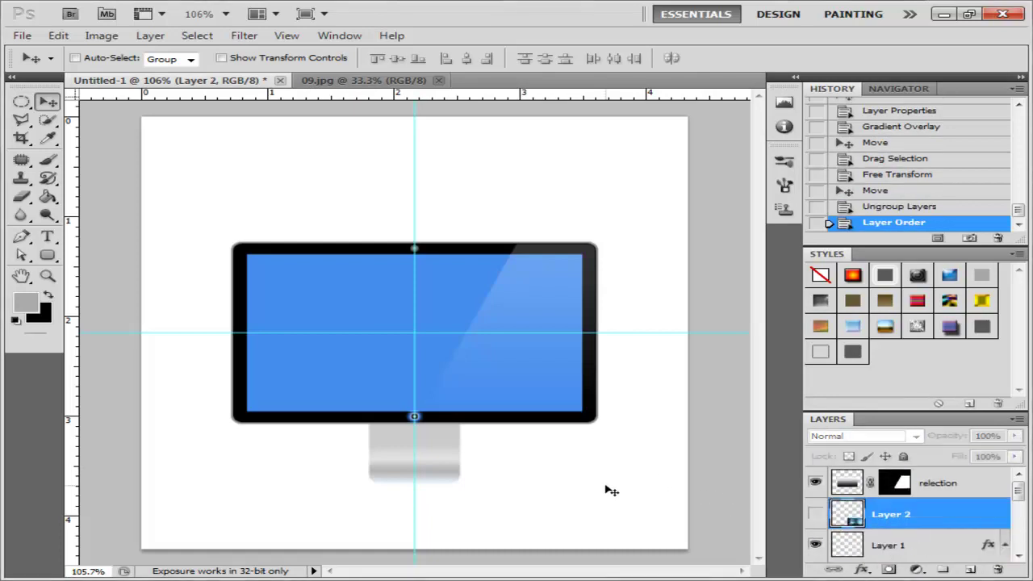
pyautogui.click(814, 514)
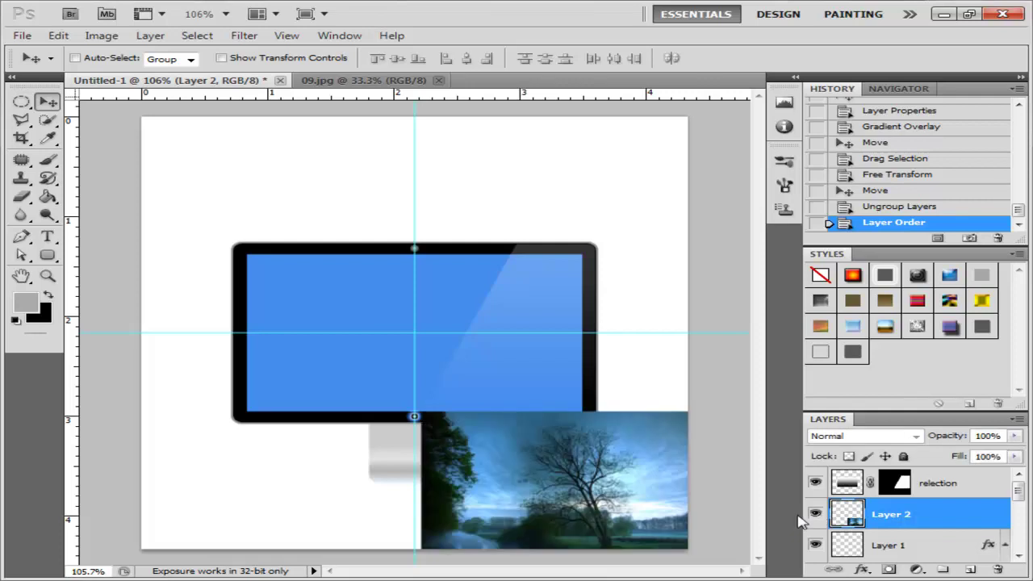
pyautogui.moveTo(545, 436); pyautogui.dragTo(454, 338)
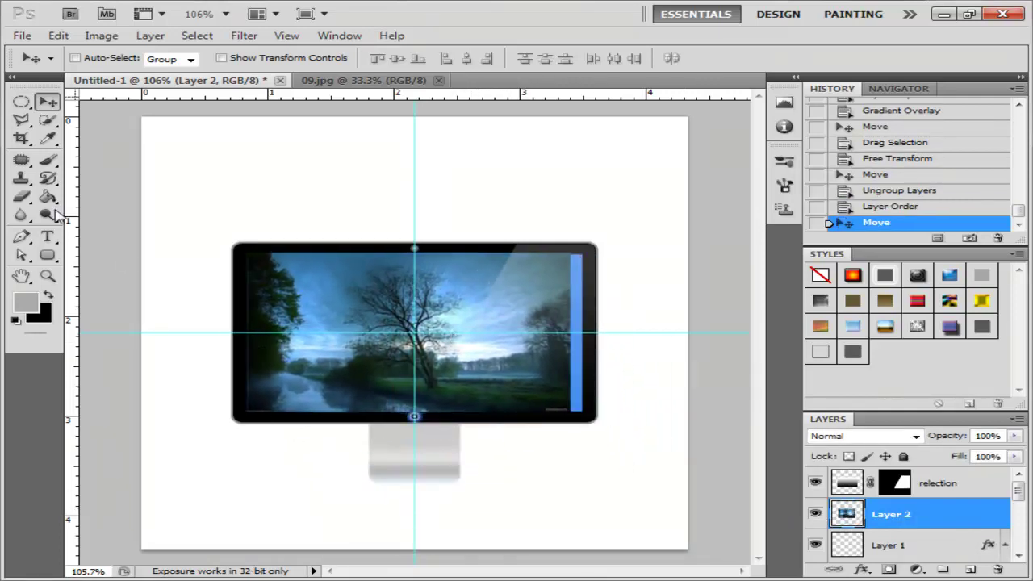
# Enlarge the photo to about 105% to cover the screen and lower its opacity to 69%
pyautogui.click(21, 101)
pyautogui.rightClick(407, 311)
pyautogui.click(532, 456)
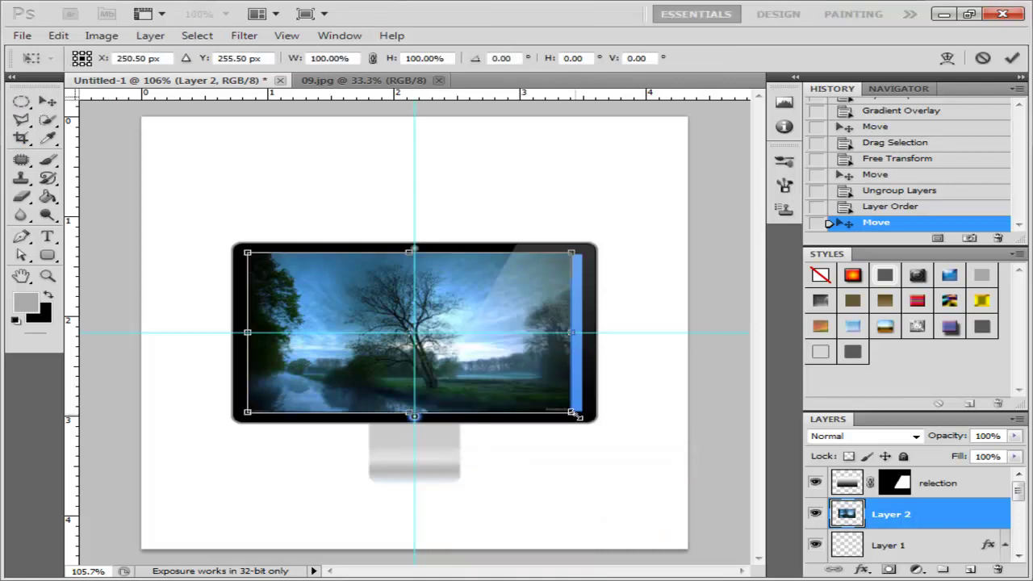
pyautogui.moveTo(579, 416); pyautogui.dragTo(588, 421)
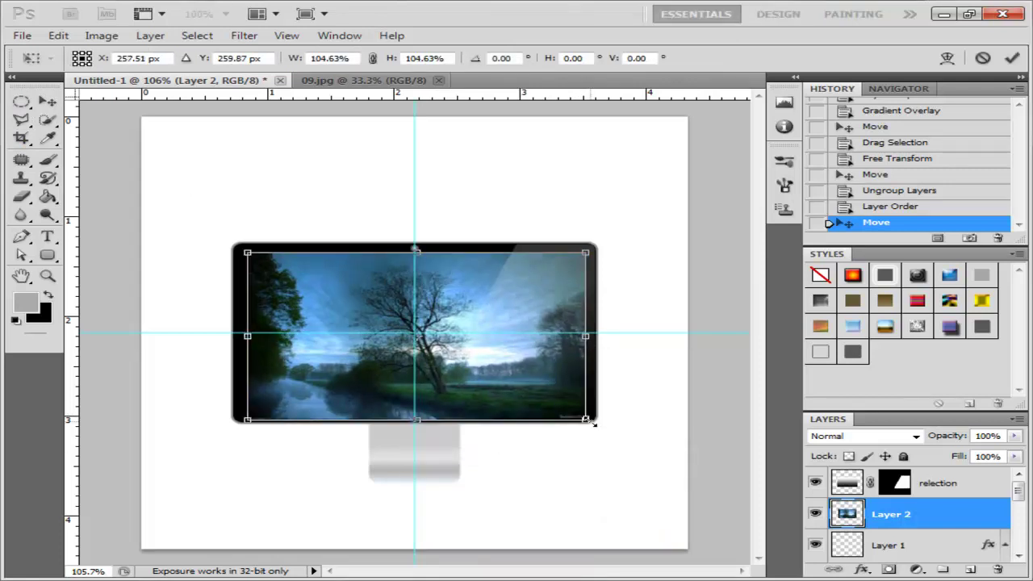
pyautogui.click(48, 101)
pyautogui.click(441, 232)
pyautogui.scroll(2, 479, 396)
pyautogui.moveTo(944, 436); pyautogui.dragTo(932, 437)
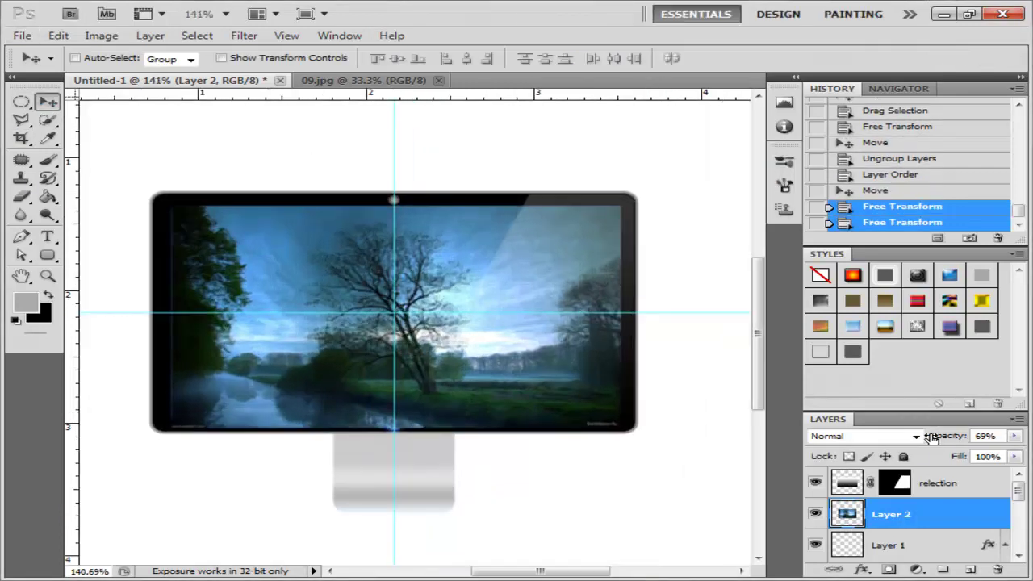
# Marquee the monitor's screen area and invert the selection
pyautogui.click(22, 101)
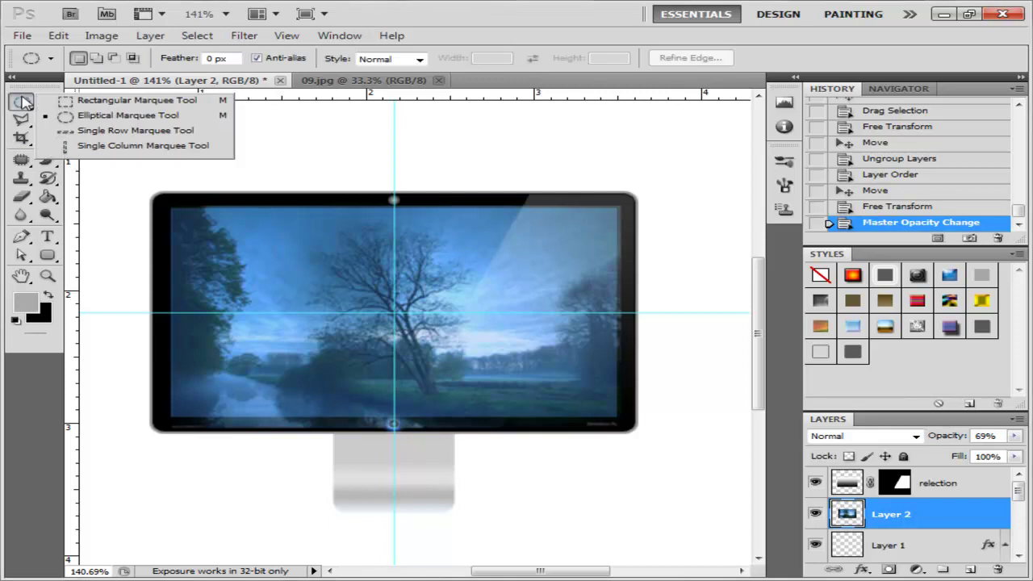
pyautogui.click(133, 100)
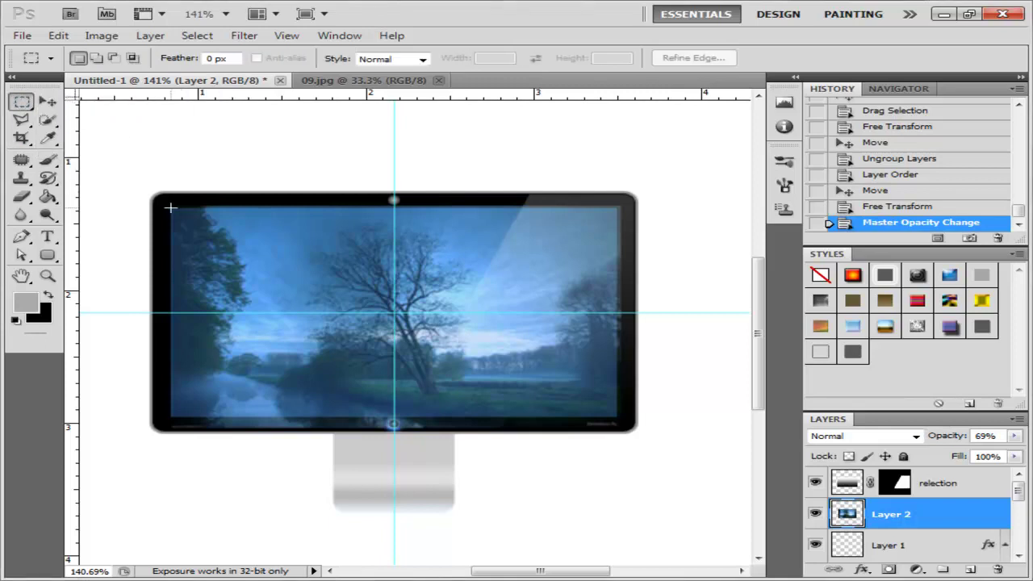
pyautogui.moveTo(169, 207)
pyautogui.mouseDown()
pyautogui.moveTo(599, 397)
pyautogui.moveTo(616, 417)
pyautogui.mouseUp()
pyautogui.moveTo(616, 417); pyautogui.dragTo(617, 417)
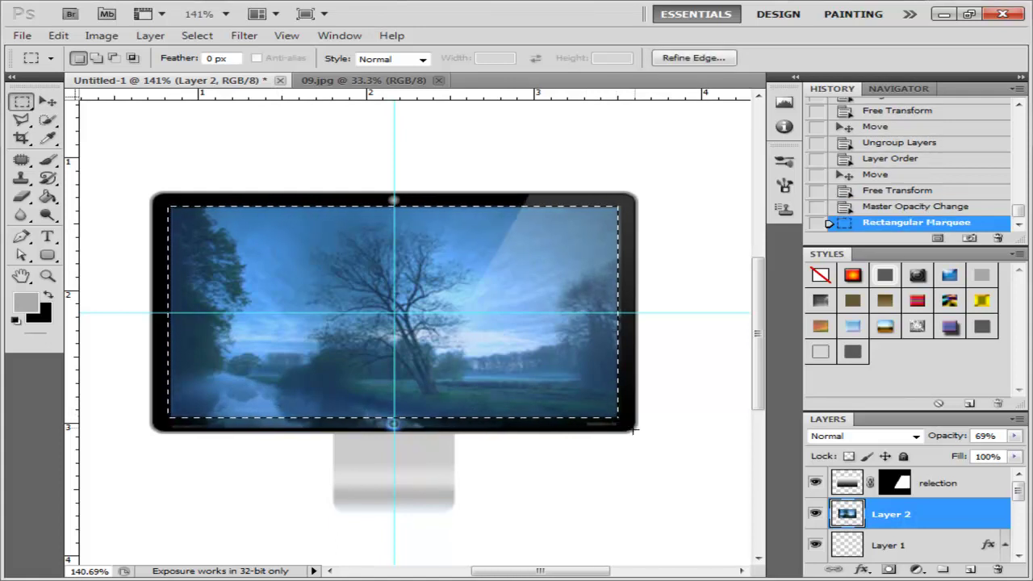
pyautogui.rightClick(348, 277)
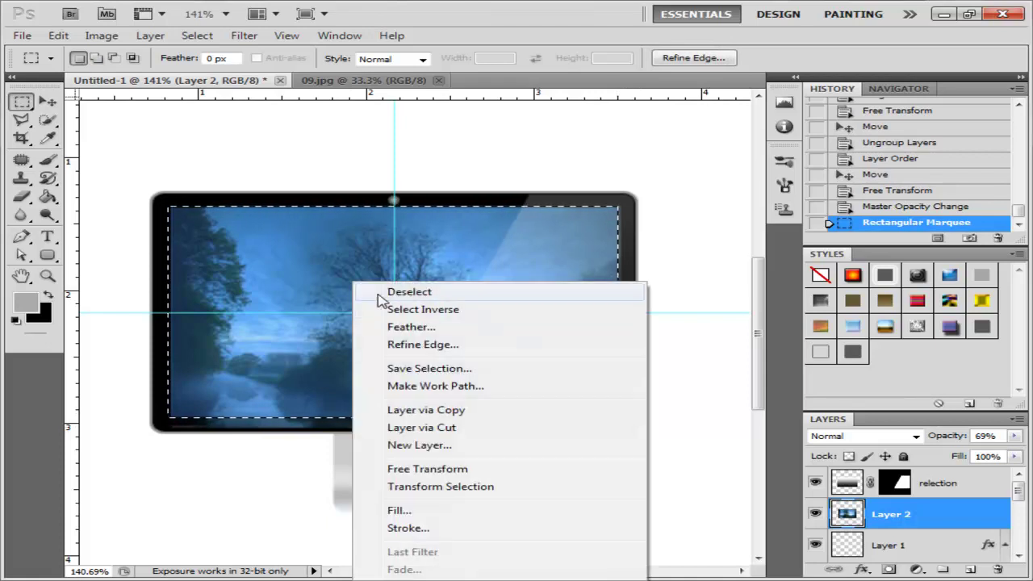
pyautogui.click(388, 310)
# Cut the photo overflow to its own layer, delete it, and restore opacity to 100%
pyautogui.click(150, 36)
pyautogui.moveTo(162, 52)
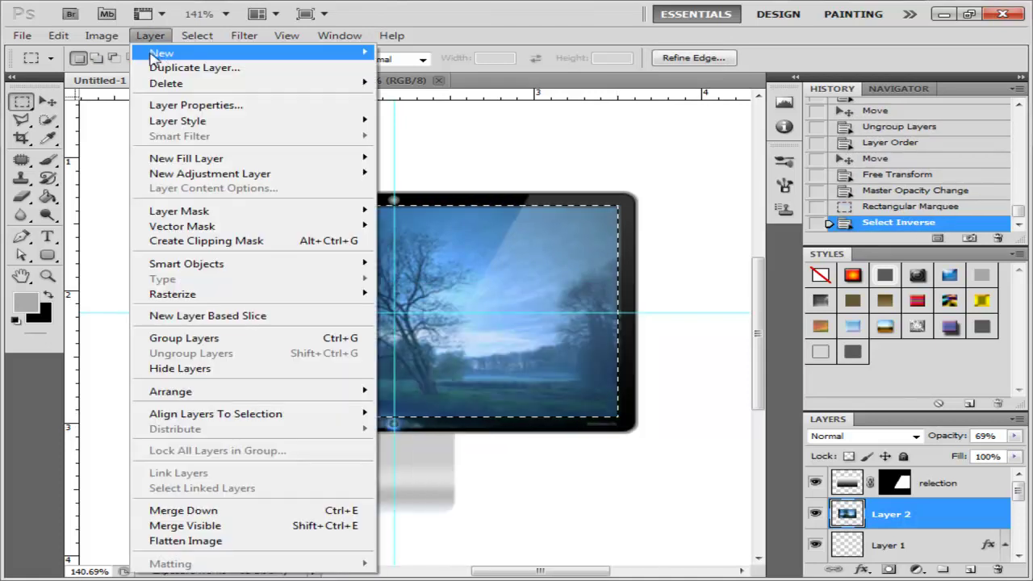
pyautogui.click(516, 135)
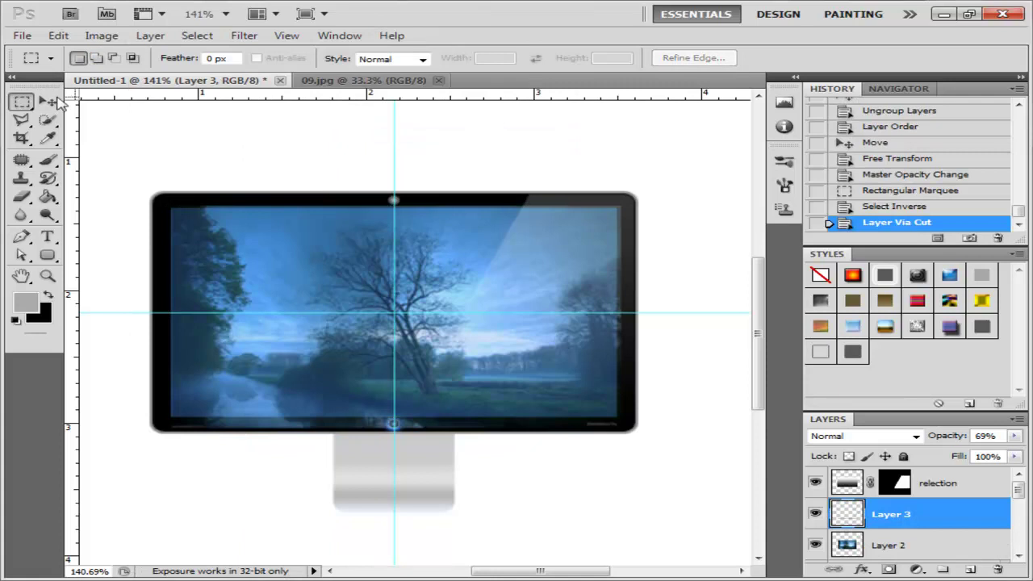
pyautogui.click(50, 103)
pyautogui.press('Delete')
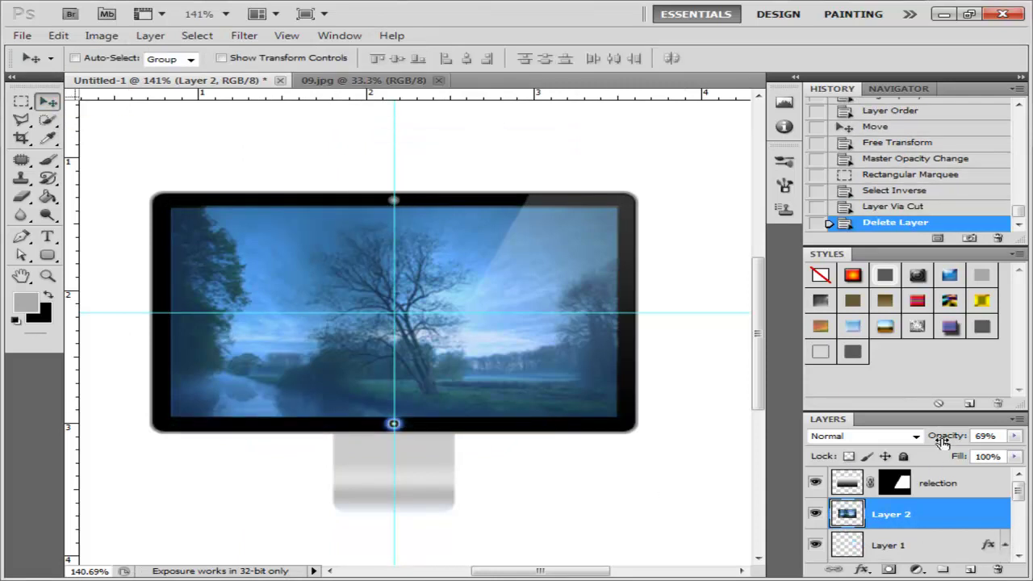
pyautogui.moveTo(940, 439); pyautogui.dragTo(995, 439)
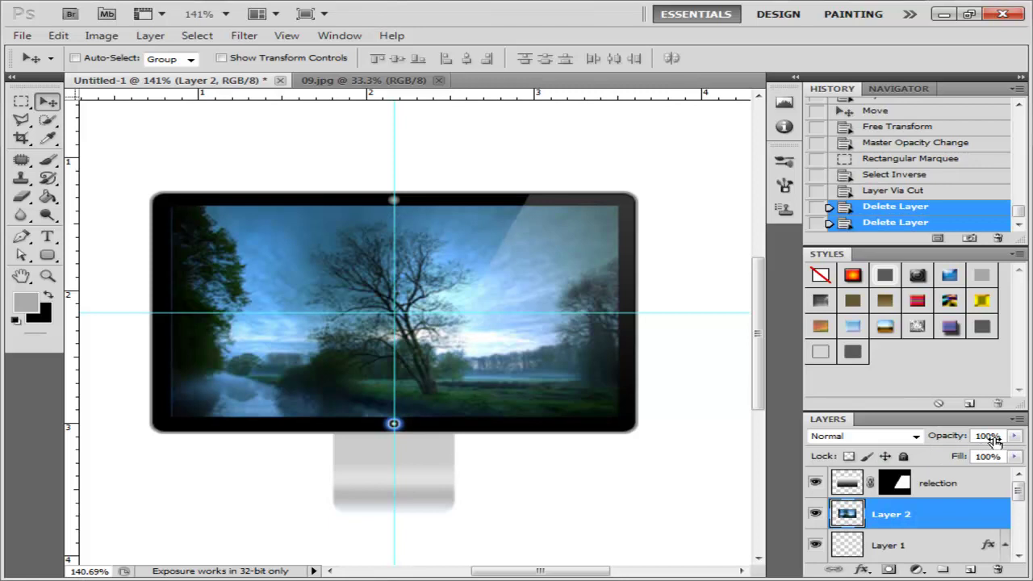
pyautogui.scroll(-2, 503, 256)
pyautogui.scroll(1, 525, 330)
pyautogui.press('alt')
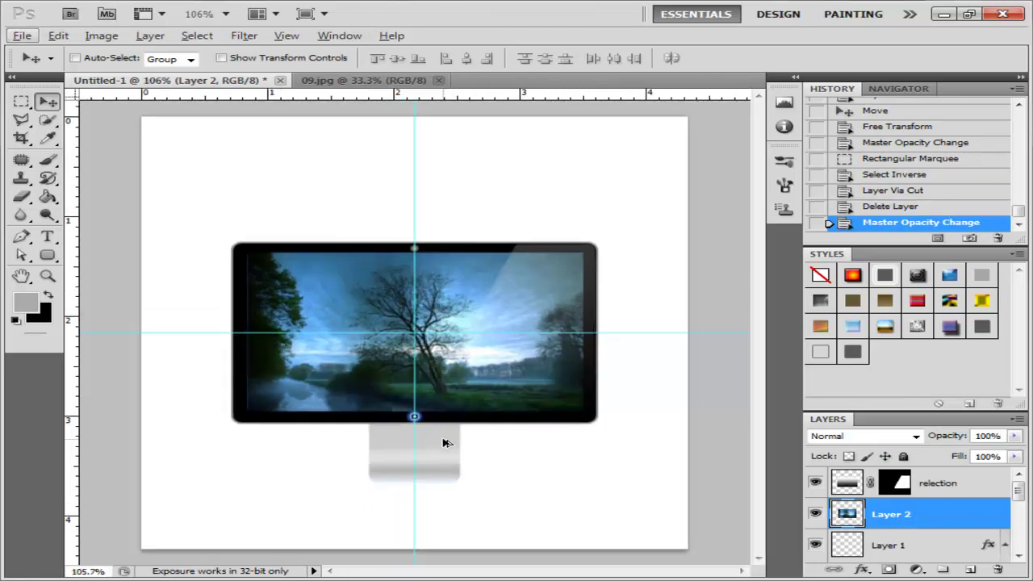